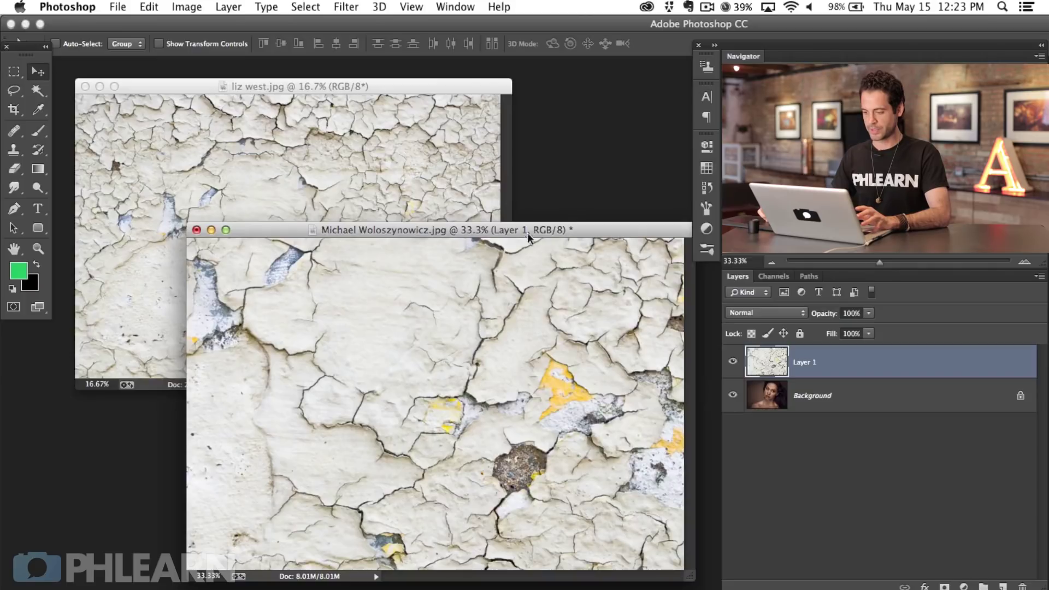
Display the portrait document in full-screen mode with the cracked-paint texture layer in view
{"action": "left_click", "coordinate": [733, 362]}
{"action": "key", "text": "f"}
{"action": "scroll", "coordinate": [465, 306], "scroll_direction": "right", "scroll_amount": 5}
{"action": "scroll", "coordinate": [578, 268], "scroll_direction": "right", "scroll_amount": 3}
{"action": "scroll", "coordinate": [579, 268], "scroll_direction": "up", "scroll_amount": 1}
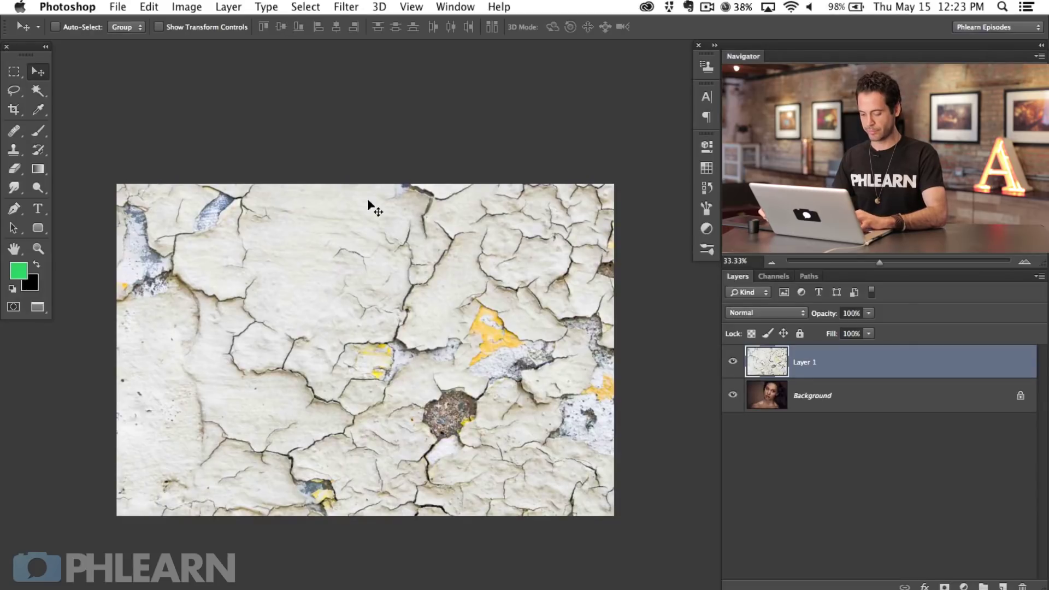
Set the texture layer's opacity to 50% and shift the texture over the woman's face
{"action": "key", "text": "5"}
{"action": "left_click_drag", "start_coordinate": [431, 380], "coordinate": [464, 333]}
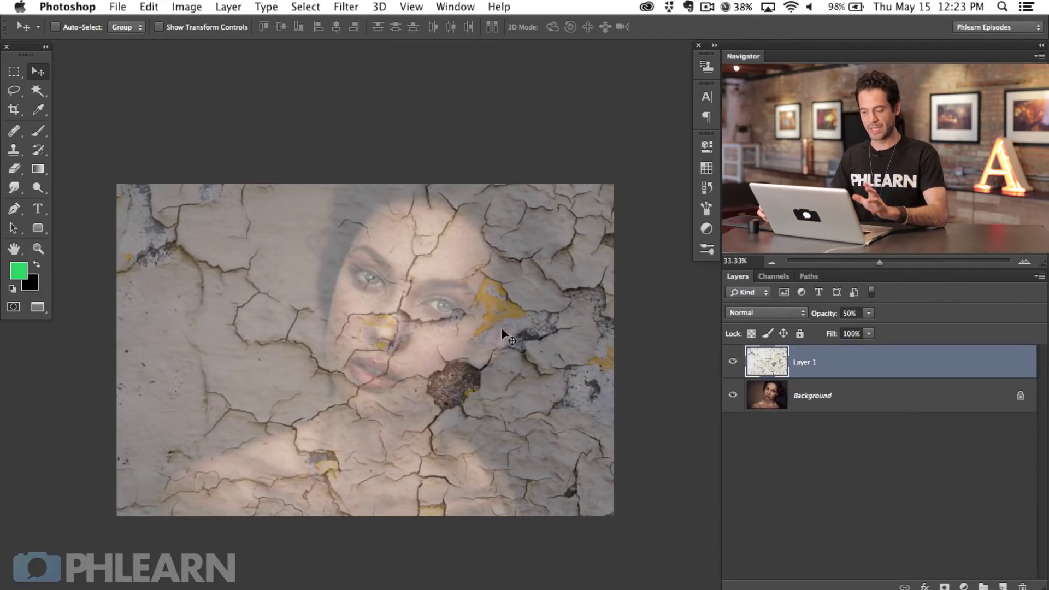
Free Transform the texture to 46% scale and rotate it to about -136° over the face
{"action": "key", "text": "super+t"}
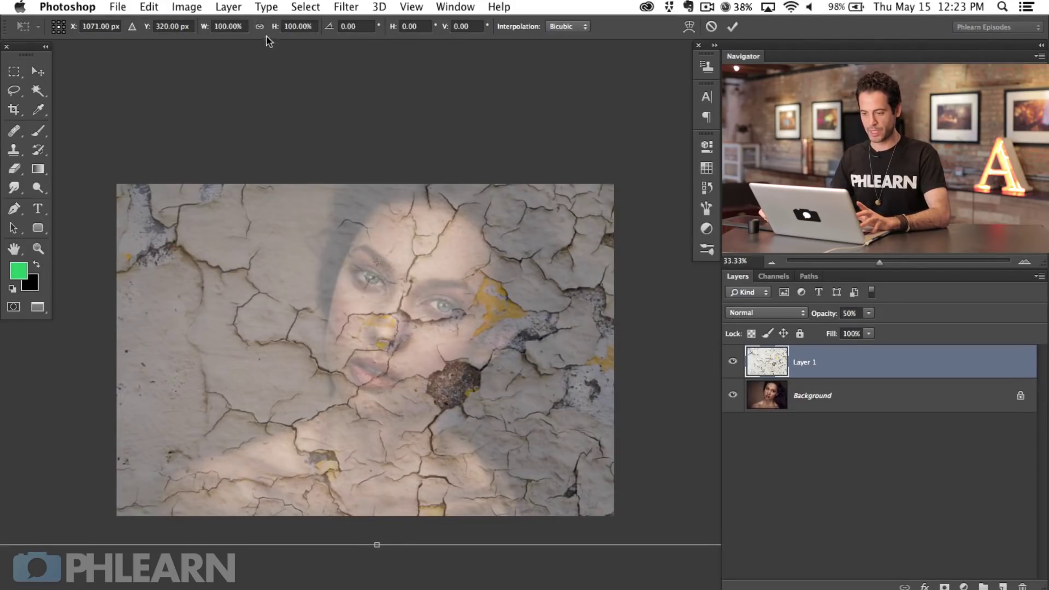
{"action": "left_click_drag", "start_coordinate": [274, 32], "coordinate": [236, 34]}
{"action": "left_click_drag", "start_coordinate": [473, 311], "coordinate": [499, 355]}
{"action": "key", "text": "super+equal"}
{"action": "left_click_drag", "start_coordinate": [517, 399], "coordinate": [536, 439]}
{"action": "left_click_drag", "start_coordinate": [492, 525], "coordinate": [403, 230]}
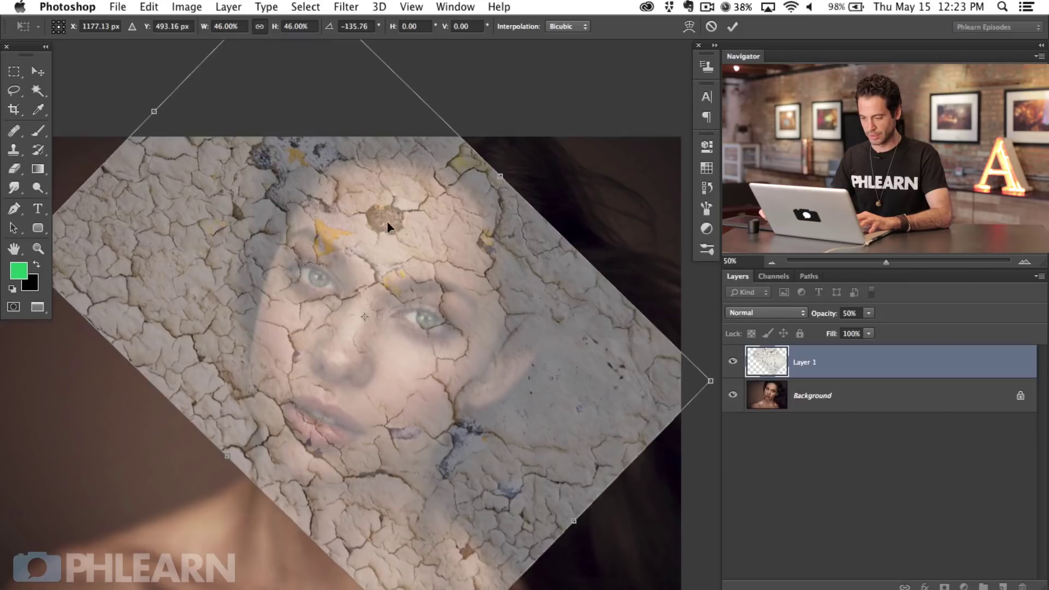
Rotate the texture to about 92° and reposition it so the cracks cover the whole face
{"action": "left_click_drag", "start_coordinate": [416, 280], "coordinate": [429, 384]}
{"action": "left_click_drag", "start_coordinate": [607, 218], "coordinate": [420, 439]}
{"action": "left_click_drag", "start_coordinate": [565, 513], "coordinate": [548, 547]}
{"action": "left_click_drag", "start_coordinate": [421, 437], "coordinate": [417, 434]}
{"action": "left_click_drag", "start_coordinate": [551, 525], "coordinate": [306, 350]}
Flip the texture horizontally, align it with the tilted face at about -79°, and apply the transform
{"action": "right_click", "coordinate": [287, 281]}
{"action": "left_click", "coordinate": [345, 462]}
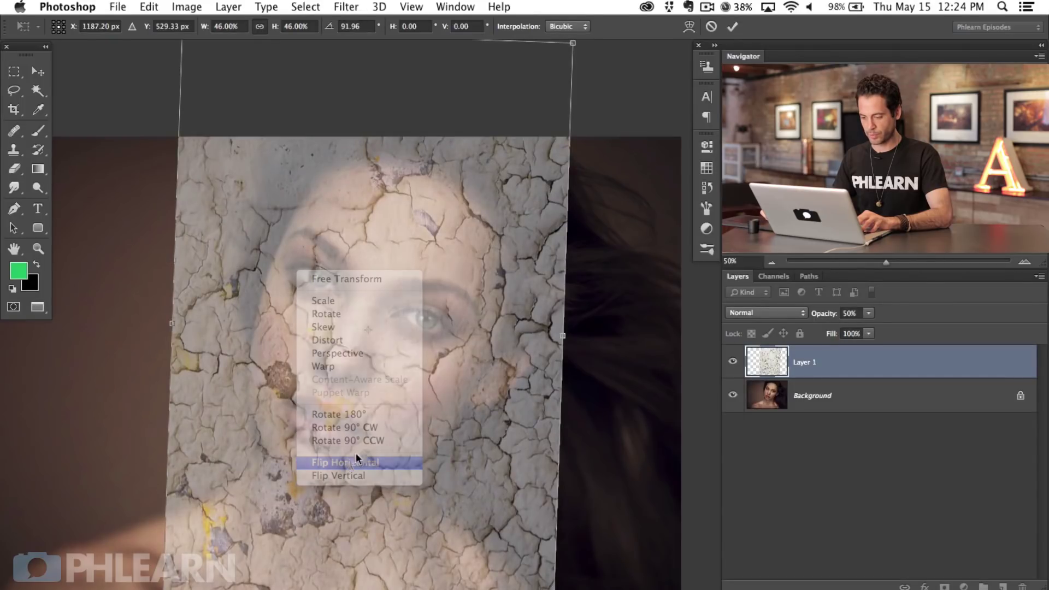
{"action": "mouse_move", "coordinate": [468, 477]}
{"action": "left_mouse_down"}
{"action": "mouse_move", "coordinate": [445, 484]}
{"action": "mouse_move", "coordinate": [454, 484]}
{"action": "left_mouse_up"}
{"action": "left_click_drag", "start_coordinate": [579, 454], "coordinate": [550, 496]}
{"action": "left_click_drag", "start_coordinate": [436, 456], "coordinate": [450, 453]}
{"action": "key", "text": "Return"}
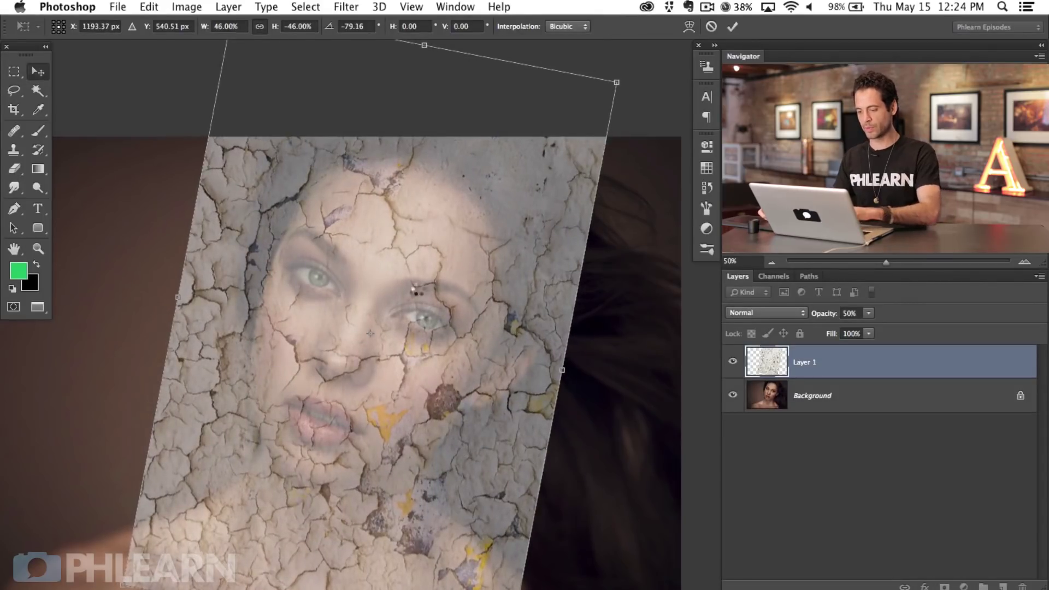
Start a Warp on the texture layer and pull its four corners inward around the face
{"action": "scroll", "coordinate": [458, 352], "scroll_direction": "right", "scroll_amount": 3}
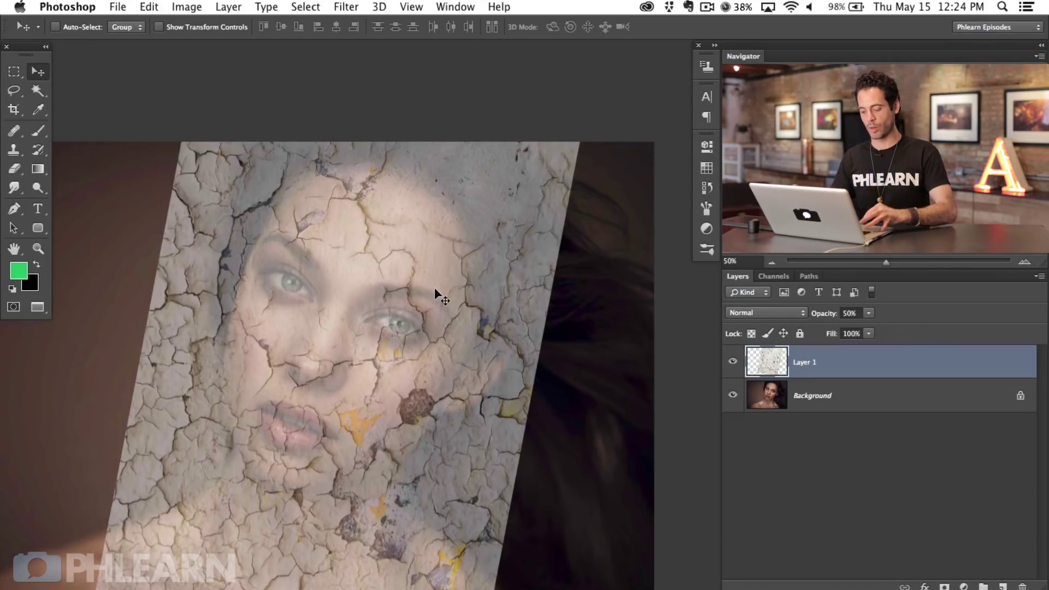
{"action": "key", "text": "super+t"}
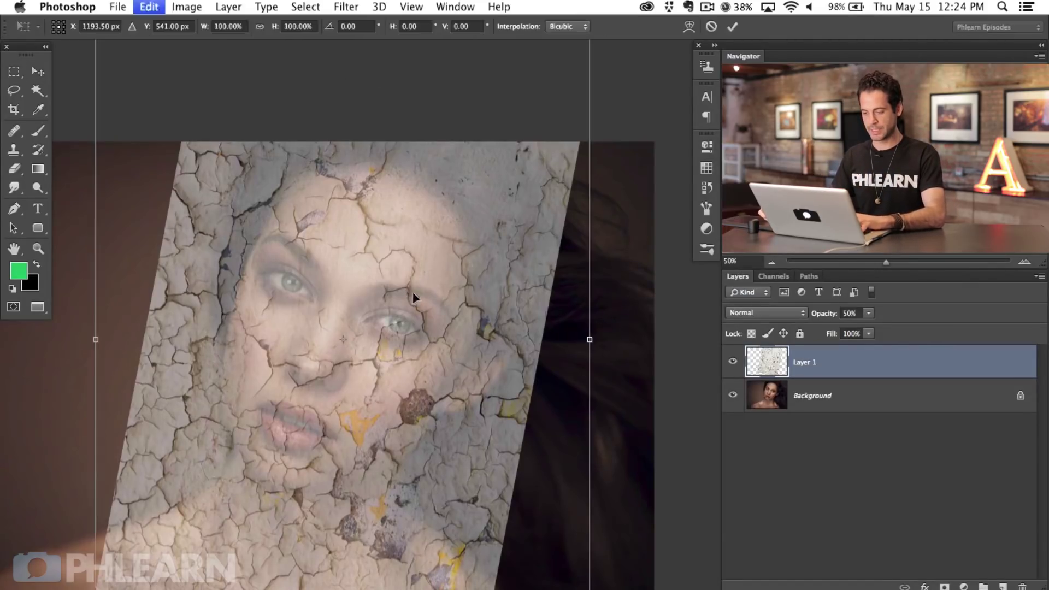
{"action": "right_click", "coordinate": [413, 252]}
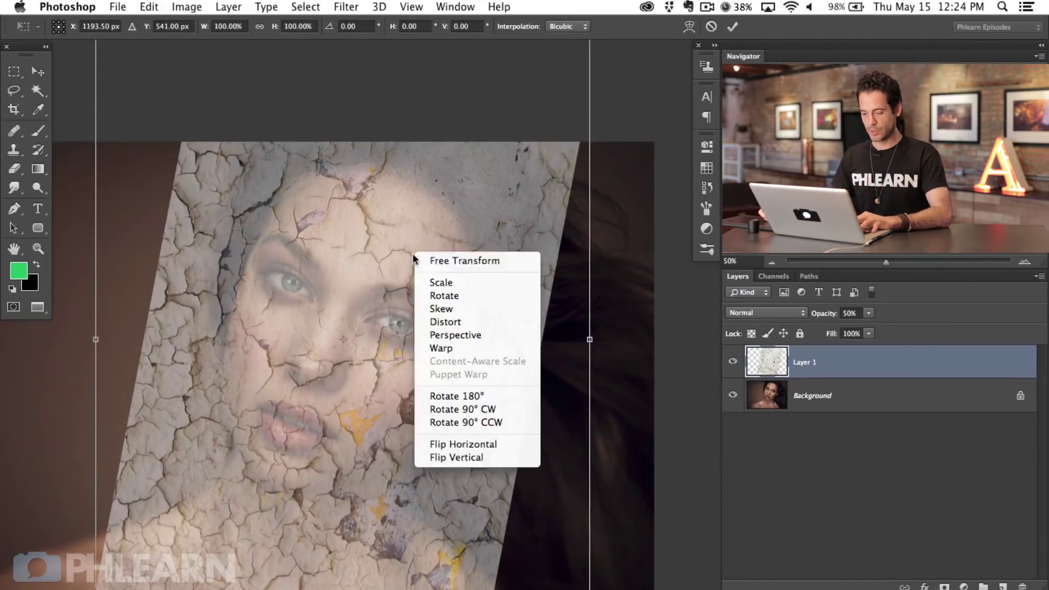
{"action": "left_click", "coordinate": [468, 349]}
{"action": "scroll", "coordinate": [487, 508], "scroll_direction": "down", "scroll_amount": 5}
{"action": "left_click_drag", "start_coordinate": [546, 506], "coordinate": [422, 299]}
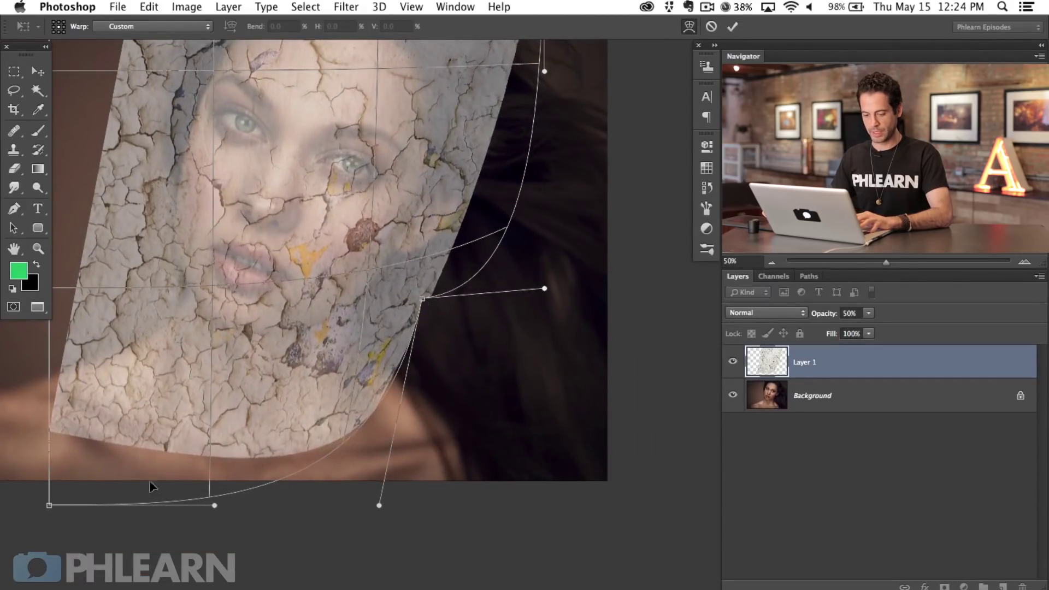
{"action": "left_click_drag", "start_coordinate": [49, 506], "coordinate": [258, 469]}
{"action": "left_click_drag", "start_coordinate": [131, 130], "coordinate": [245, 277]}
{"action": "left_click_drag", "start_coordinate": [621, 128], "coordinate": [523, 279]}
{"action": "left_click_drag", "start_coordinate": [525, 374], "coordinate": [497, 302]}
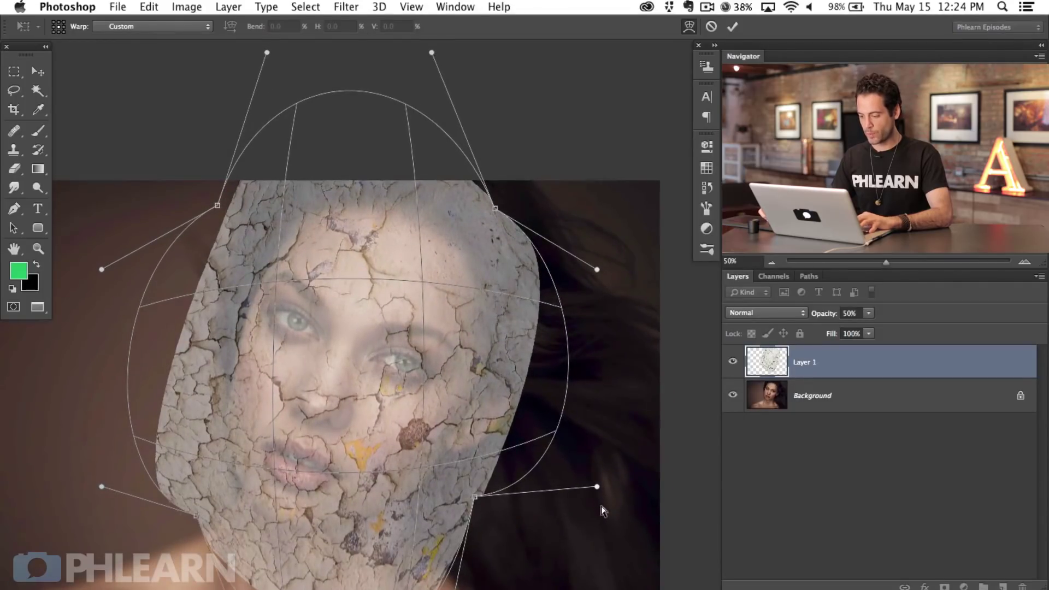
Bend the warp handles along the sides and top of the texture to follow the head's contour
{"action": "left_click_drag", "start_coordinate": [598, 492], "coordinate": [522, 431]}
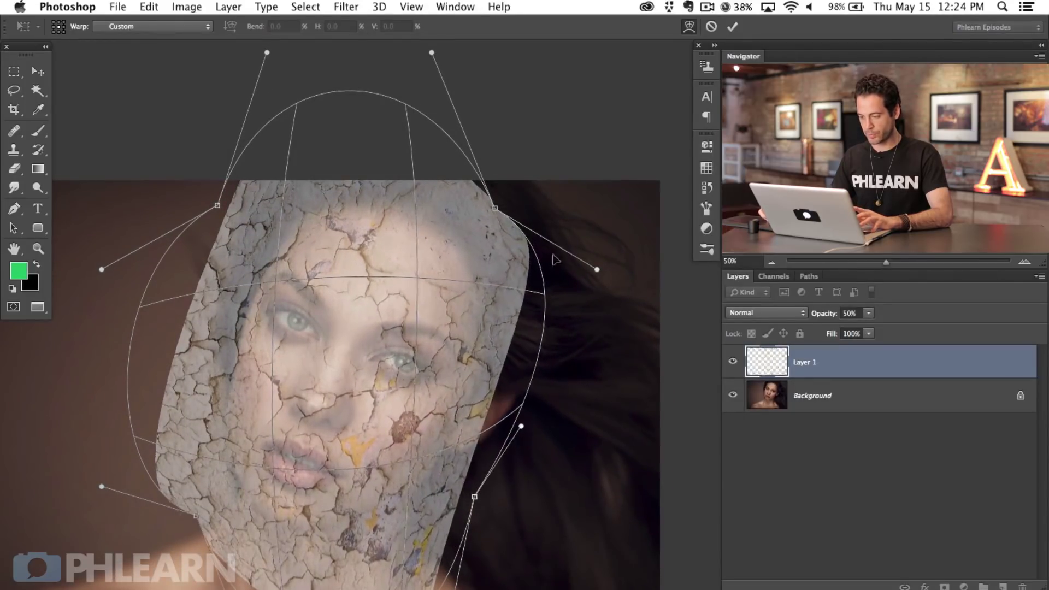
{"action": "left_click_drag", "start_coordinate": [597, 270], "coordinate": [532, 360]}
{"action": "left_click_drag", "start_coordinate": [432, 54], "coordinate": [480, 189]}
{"action": "left_click_drag", "start_coordinate": [266, 57], "coordinate": [307, 145]}
{"action": "left_click_drag", "start_coordinate": [103, 276], "coordinate": [174, 290]}
{"action": "left_click_drag", "start_coordinate": [103, 493], "coordinate": [197, 416]}
{"action": "left_click_drag", "start_coordinate": [190, 523], "coordinate": [205, 507]}
Reshape the lower edge of the warp to curve around the chin, extending its lower-left corner outward
{"action": "scroll", "coordinate": [205, 507], "scroll_direction": "down", "scroll_amount": 5}
{"action": "left_click_drag", "start_coordinate": [272, 587], "coordinate": [281, 463]}
{"action": "left_click_drag", "start_coordinate": [439, 586], "coordinate": [406, 534]}
{"action": "left_click_drag", "start_coordinate": [212, 384], "coordinate": [142, 450]}
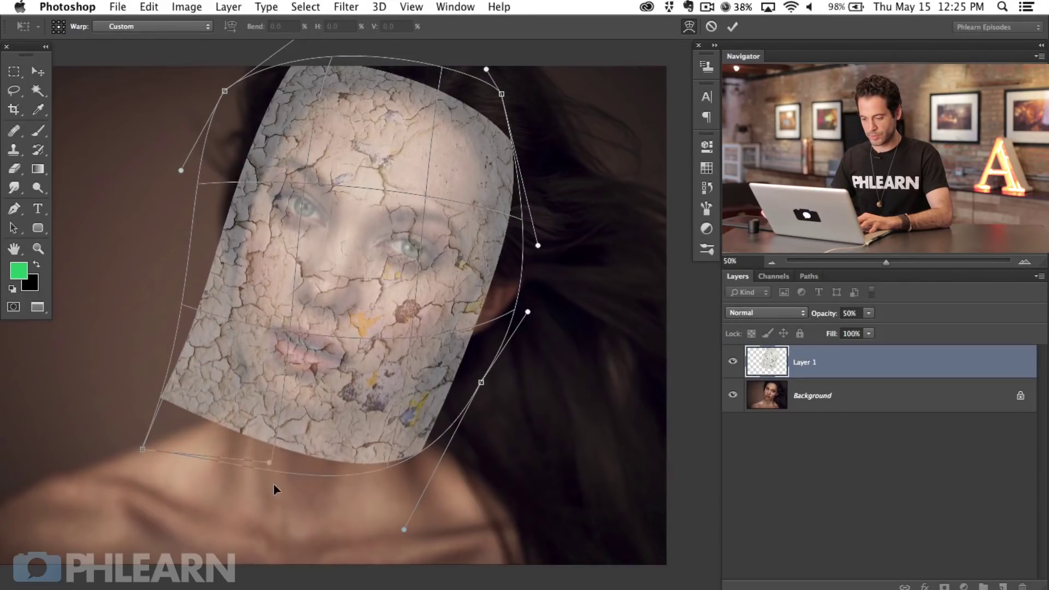
{"action": "left_click_drag", "start_coordinate": [268, 459], "coordinate": [258, 500]}
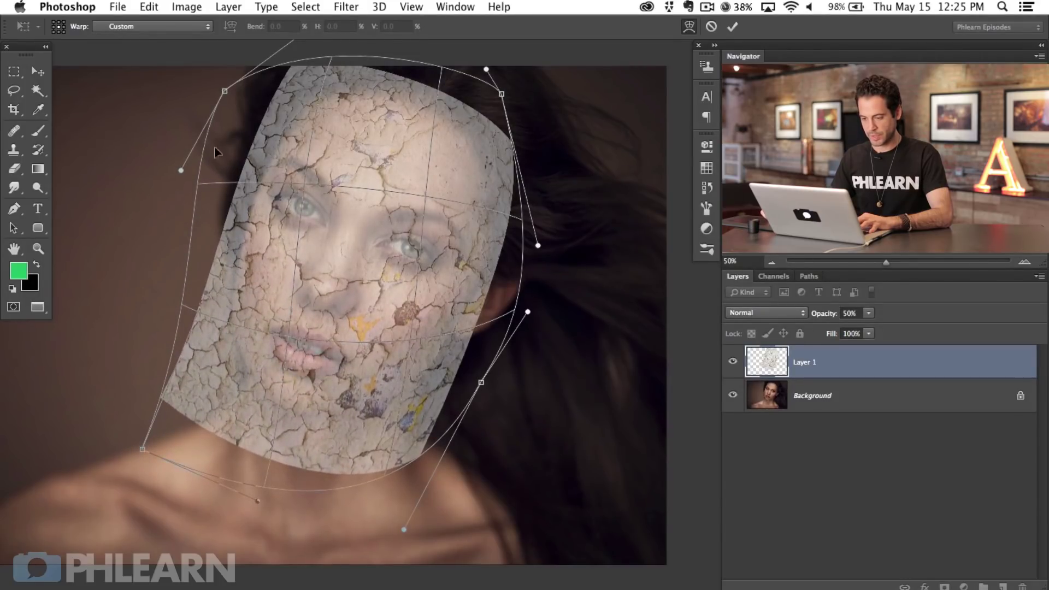
Pull the warp's upper-left and lower-right corners outward, adjust the cheek area, and apply the warp
{"action": "left_click_drag", "start_coordinate": [225, 91], "coordinate": [187, 60]}
{"action": "left_click_drag", "start_coordinate": [183, 204], "coordinate": [104, 202]}
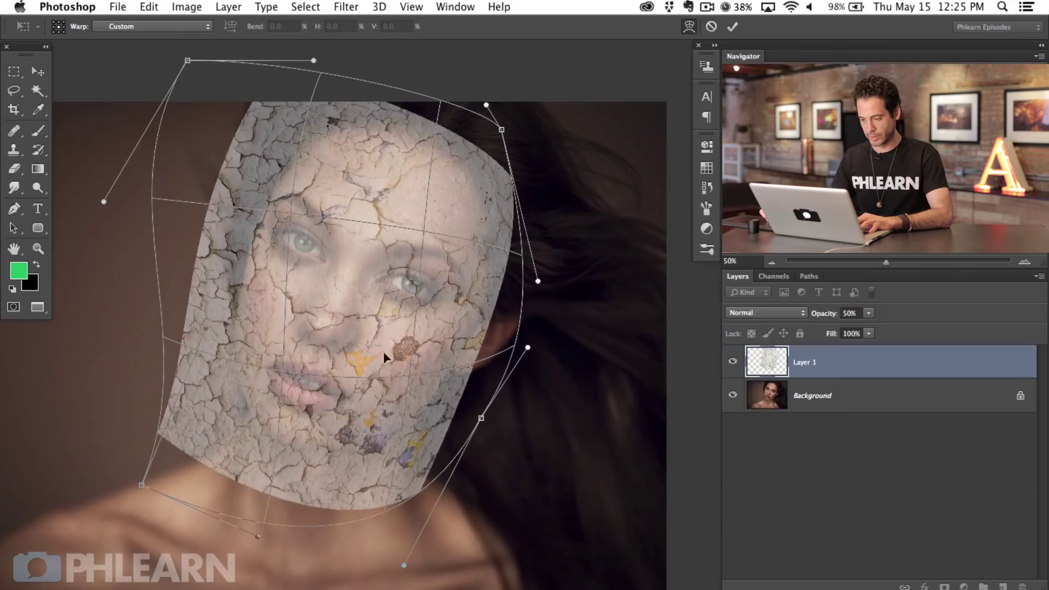
{"action": "left_click_drag", "start_coordinate": [481, 420], "coordinate": [542, 491]}
{"action": "left_click_drag", "start_coordinate": [425, 424], "coordinate": [409, 451]}
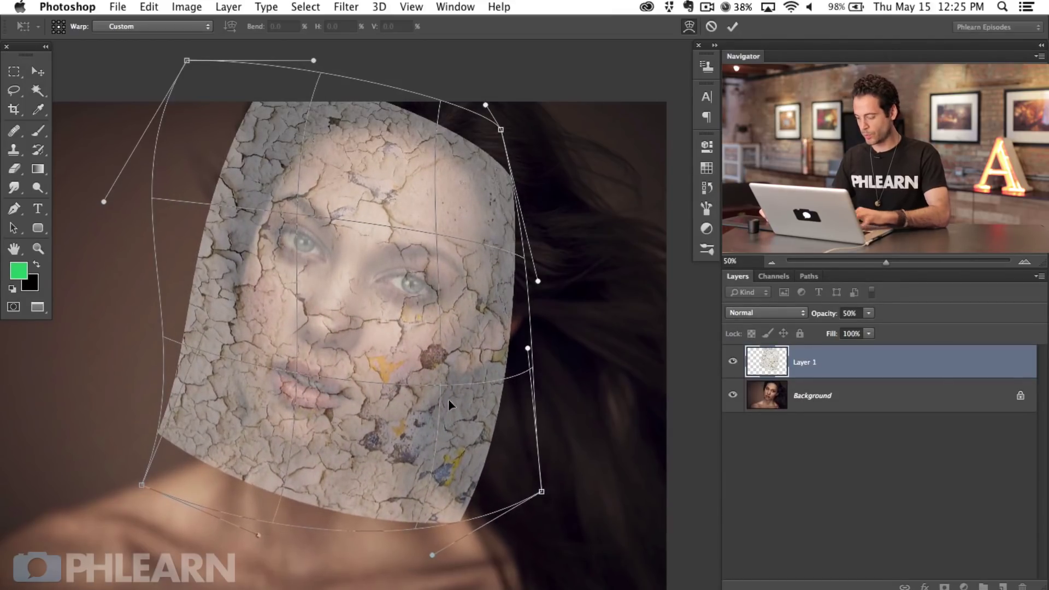
{"action": "key", "text": "Return"}
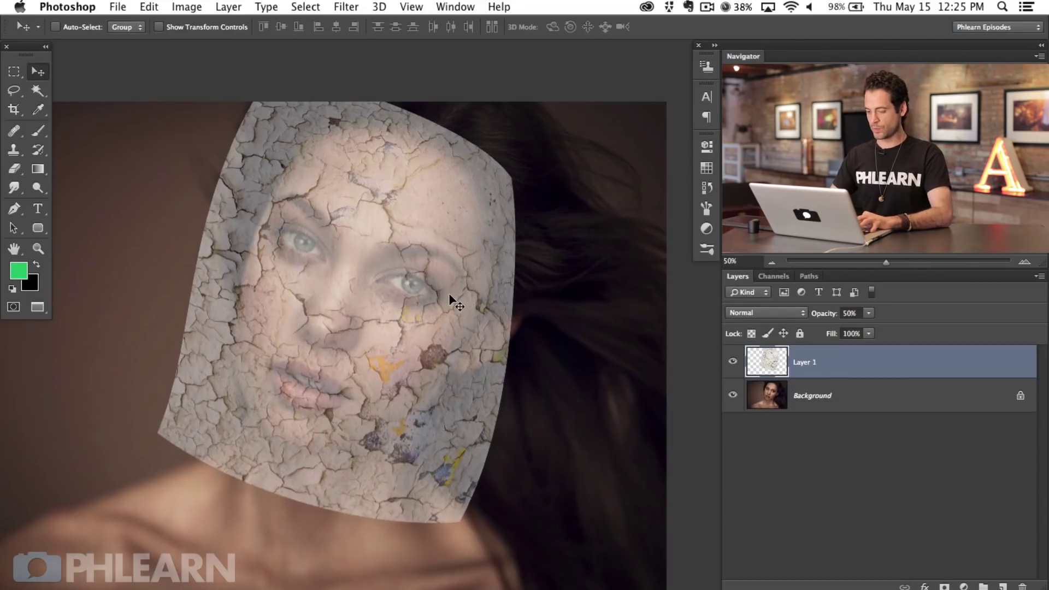
Toggle the texture layer's visibility to compare the cracks with the facial features underneath
{"action": "key", "text": "super+plus"}
{"action": "left_click_drag", "start_coordinate": [326, 369], "coordinate": [446, 412]}
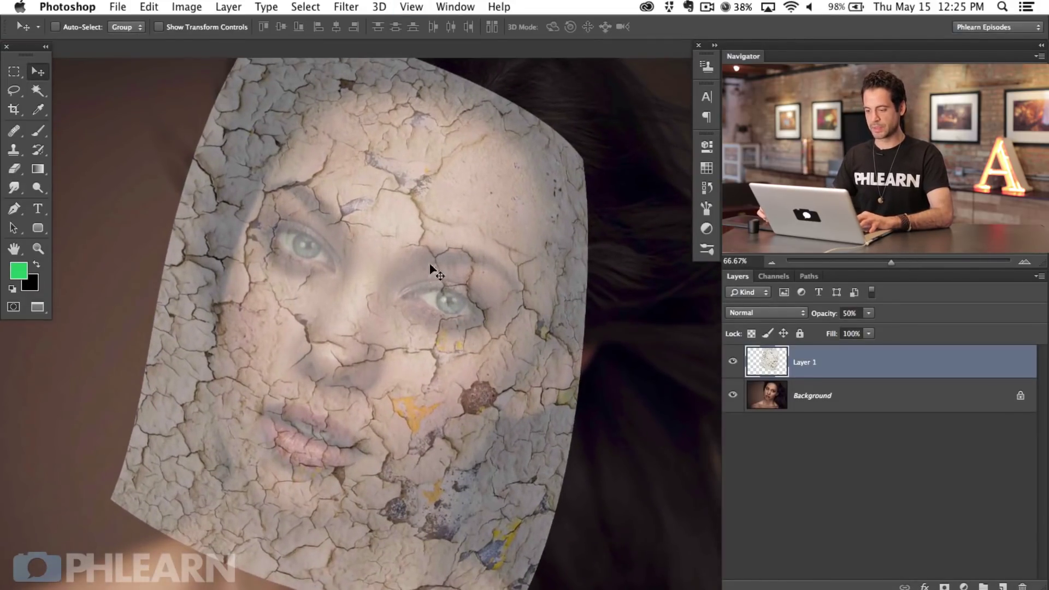
{"action": "left_click", "coordinate": [733, 363]}
{"action": "left_click", "coordinate": [733, 363]}
{"action": "left_click", "coordinate": [733, 363]}
{"action": "left_click", "coordinate": [733, 362]}
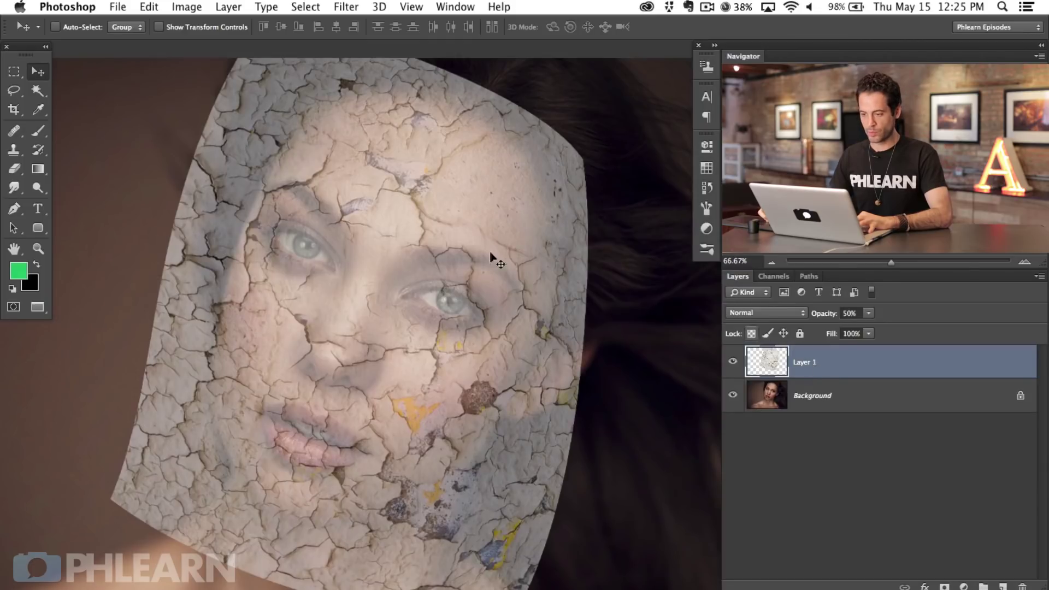
Turn on Show Backdrop in Liquify with the Background layer in use, and leave the filter without distorting the texture
{"action": "left_click", "coordinate": [345, 6]}
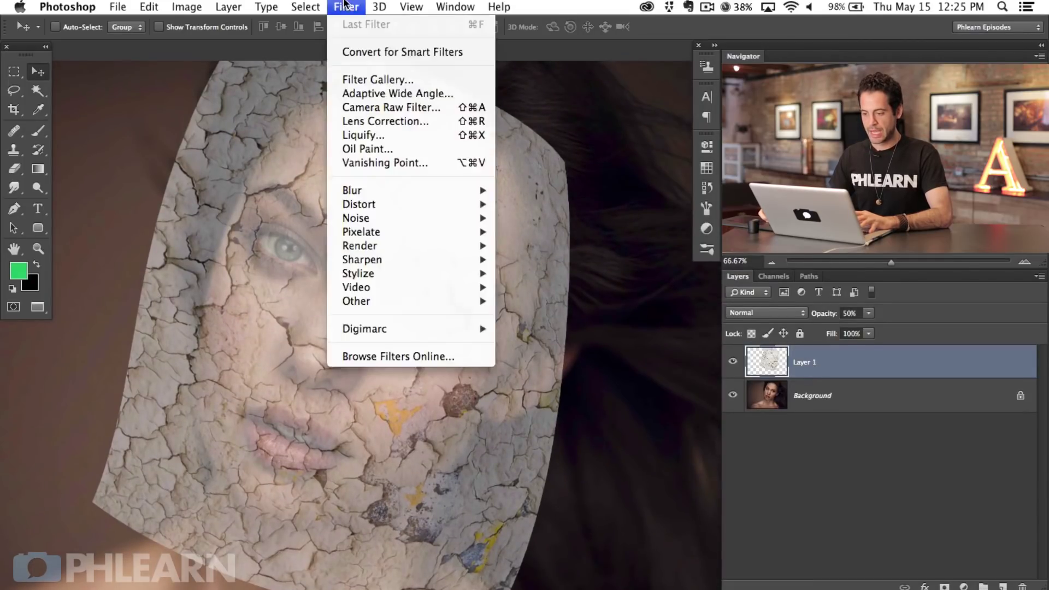
{"action": "left_click", "coordinate": [365, 134]}
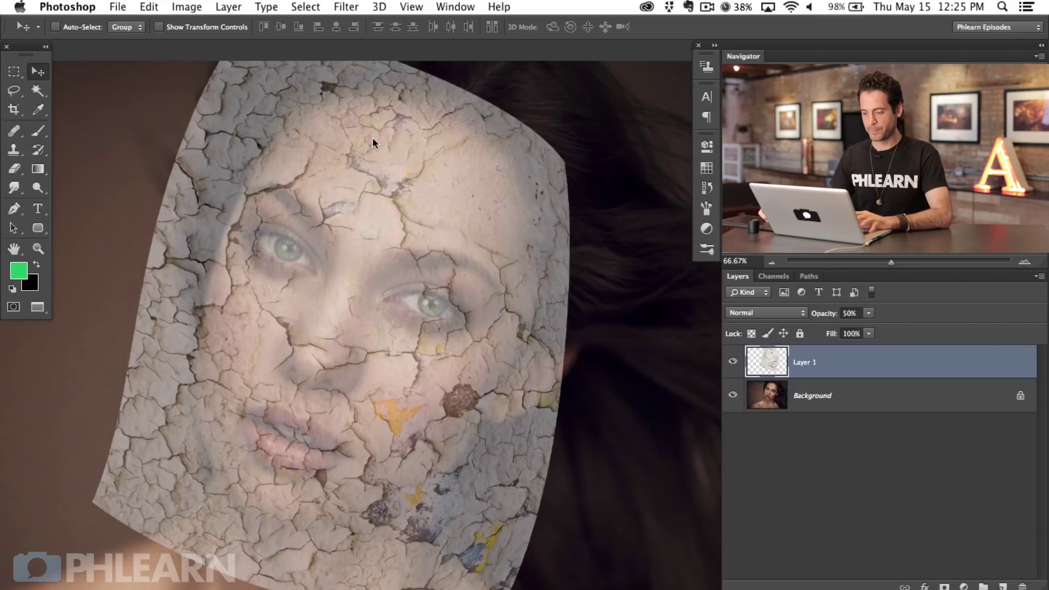
{"action": "mouse_move", "coordinate": [630, 361]}
{"action": "left_mouse_down"}
{"action": "mouse_move", "coordinate": [429, 304]}
{"action": "mouse_move", "coordinate": [442, 335]}
{"action": "left_mouse_up"}
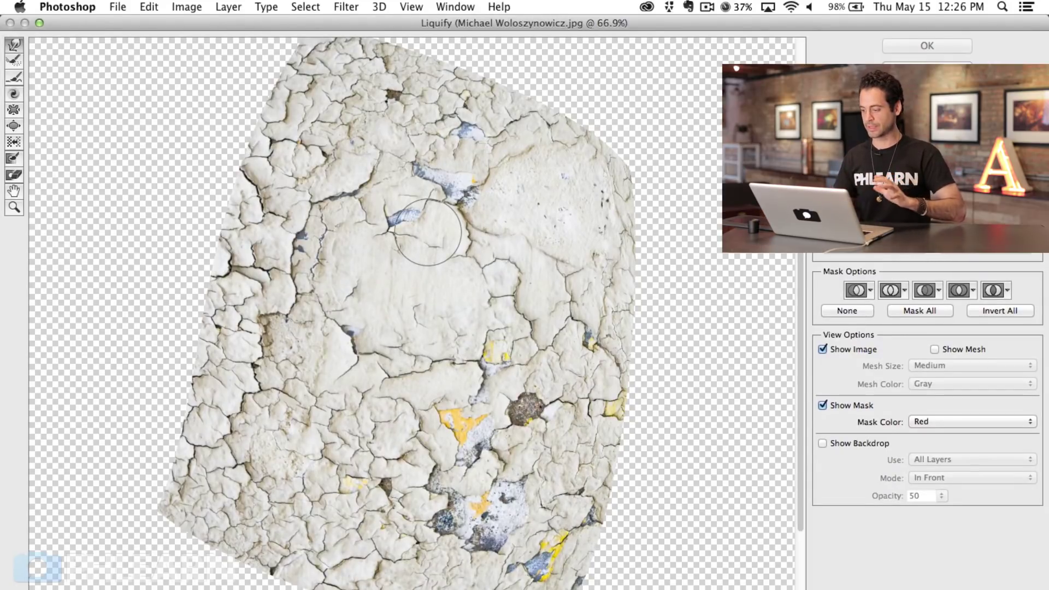
{"action": "left_click", "coordinate": [822, 443]}
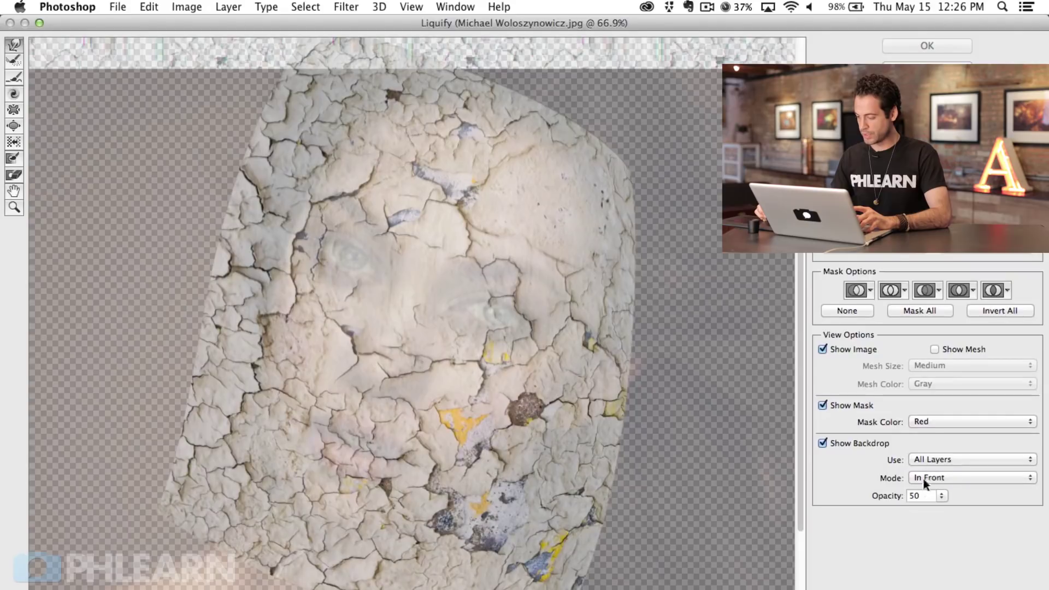
{"action": "left_click", "coordinate": [935, 460]}
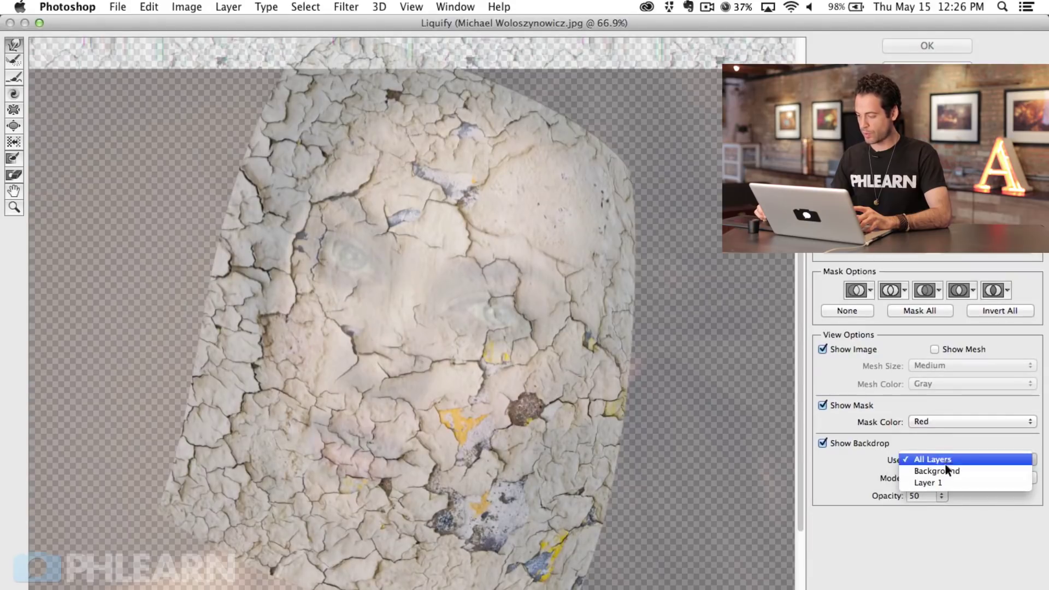
{"action": "left_click", "coordinate": [946, 472]}
{"action": "mouse_move", "coordinate": [705, 22]}
{"action": "left_mouse_down"}
{"action": "mouse_move", "coordinate": [683, 24]}
{"action": "mouse_move", "coordinate": [352, 369]}
{"action": "mouse_move", "coordinate": [381, 495]}
{"action": "left_mouse_up"}
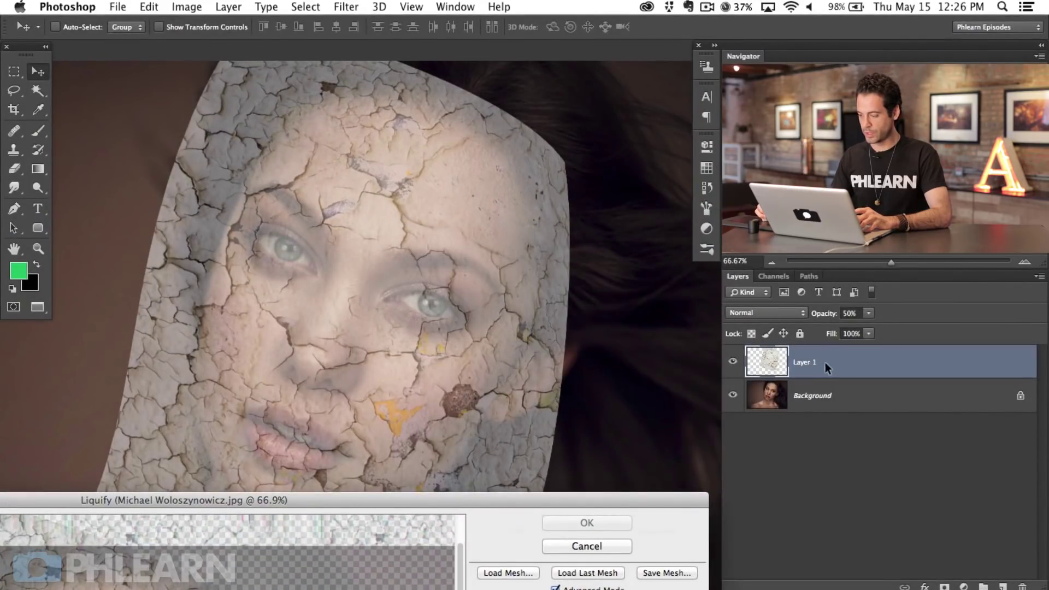
{"action": "mouse_move", "coordinate": [630, 496]}
{"action": "left_mouse_down"}
{"action": "mouse_move", "coordinate": [670, 403]}
{"action": "mouse_move", "coordinate": [656, 14]}
{"action": "mouse_move", "coordinate": [880, 24]}
{"action": "mouse_move", "coordinate": [656, 40]}
{"action": "mouse_move", "coordinate": [592, 60]}
{"action": "left_mouse_up"}
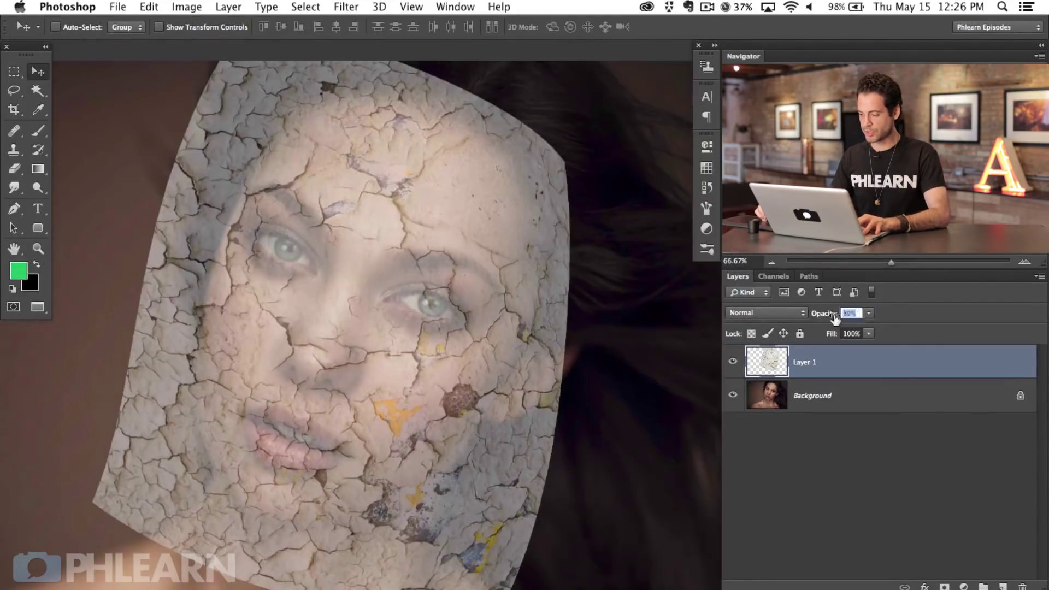
Set the texture layer's opacity to 100% and reopen it in Liquify with the Background layer as backdrop
{"action": "left_click_drag", "start_coordinate": [834, 319], "coordinate": [956, 325]}
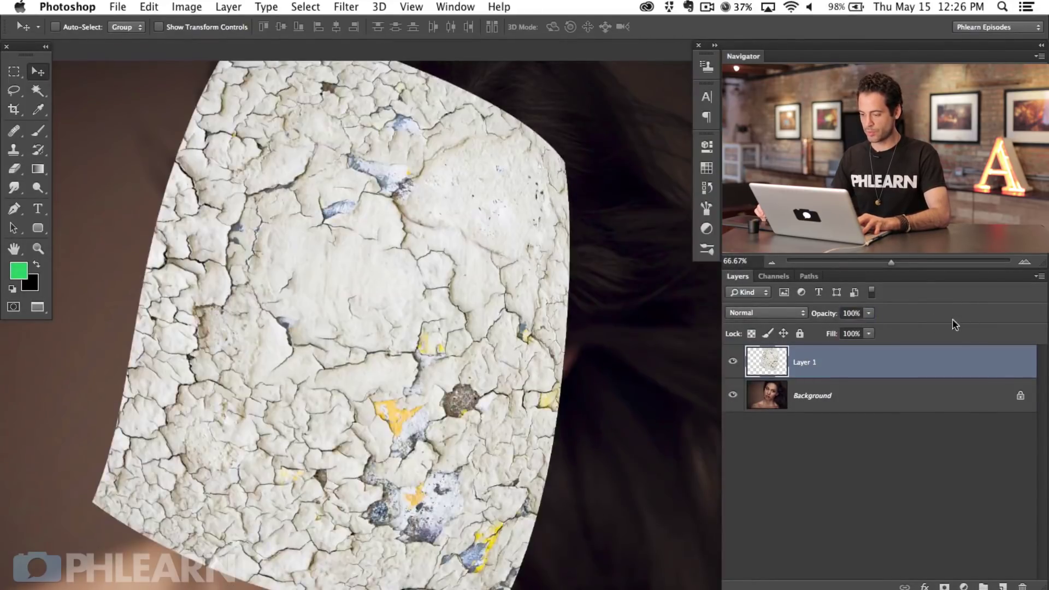
{"action": "left_click", "coordinate": [346, 7]}
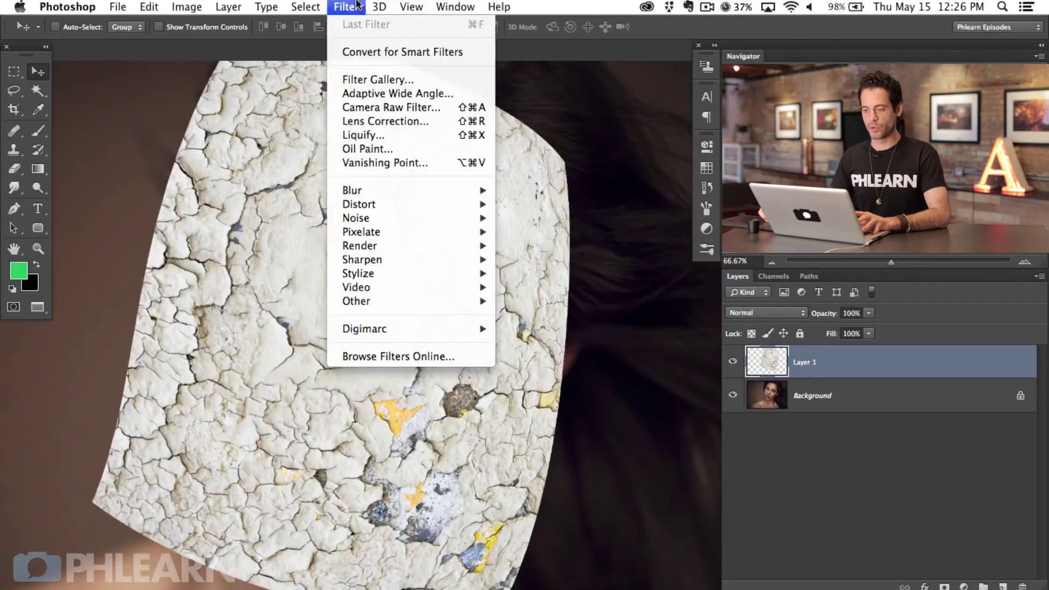
{"action": "left_click", "coordinate": [376, 138]}
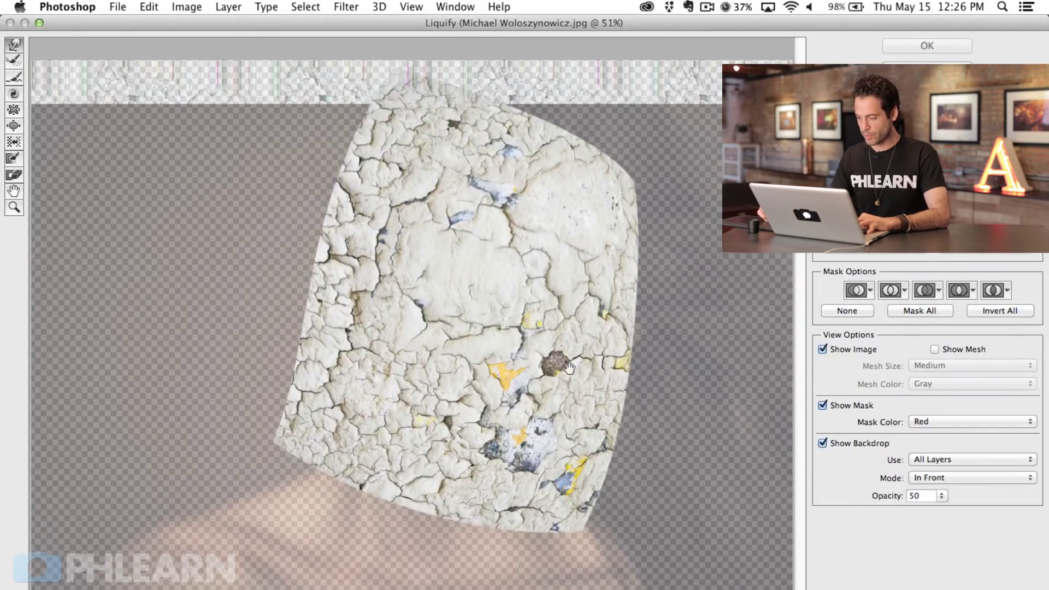
{"action": "left_click", "coordinate": [945, 461]}
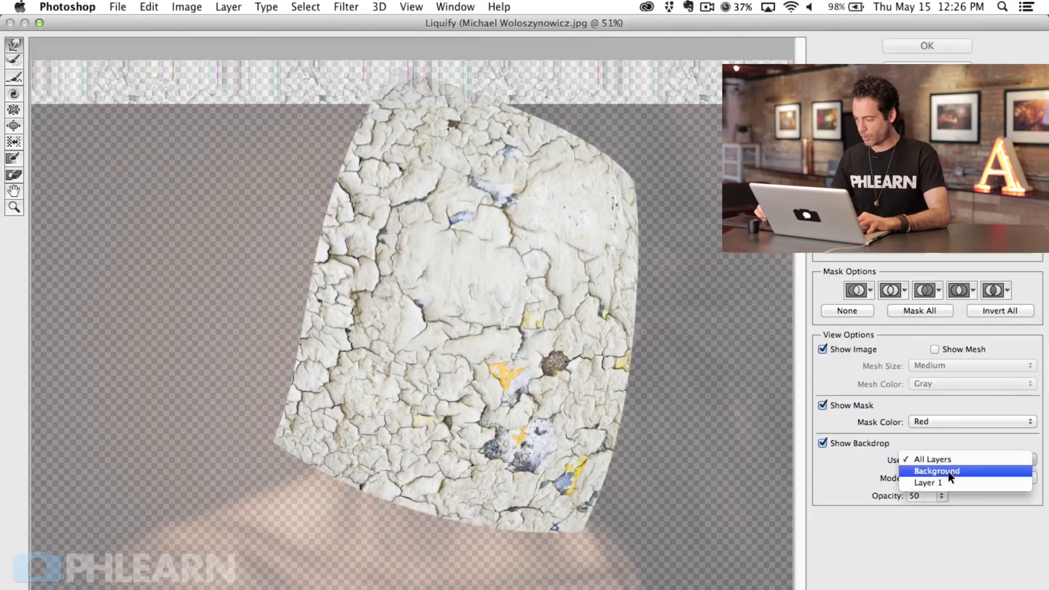
{"action": "left_click", "coordinate": [947, 470]}
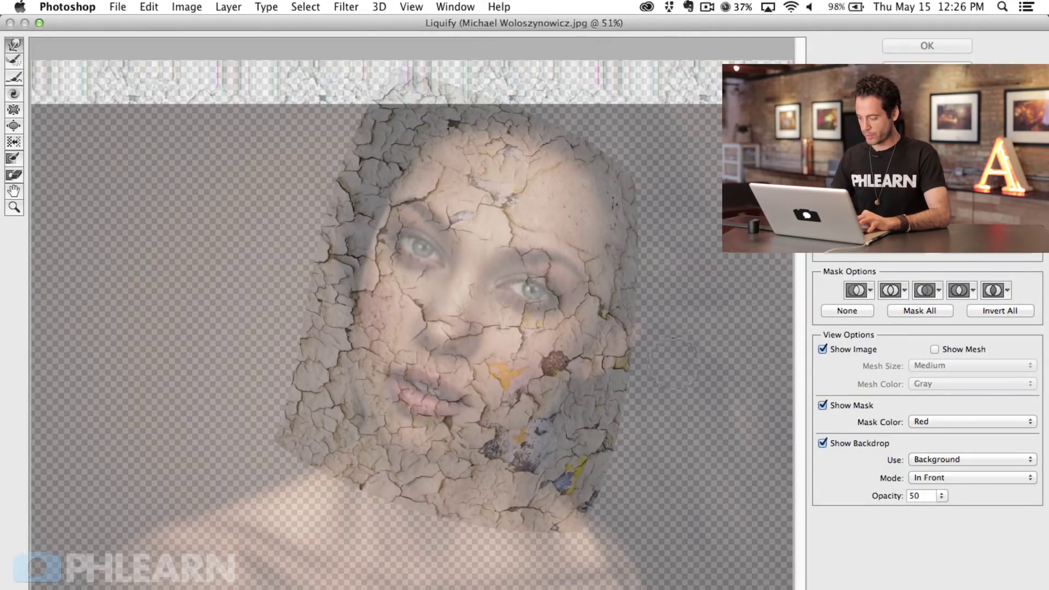
Set the Liquify backdrop's mode to Behind and its opacity to 34
{"action": "key", "text": "super+plus"}
{"action": "left_click_drag", "start_coordinate": [486, 400], "coordinate": [415, 411]}
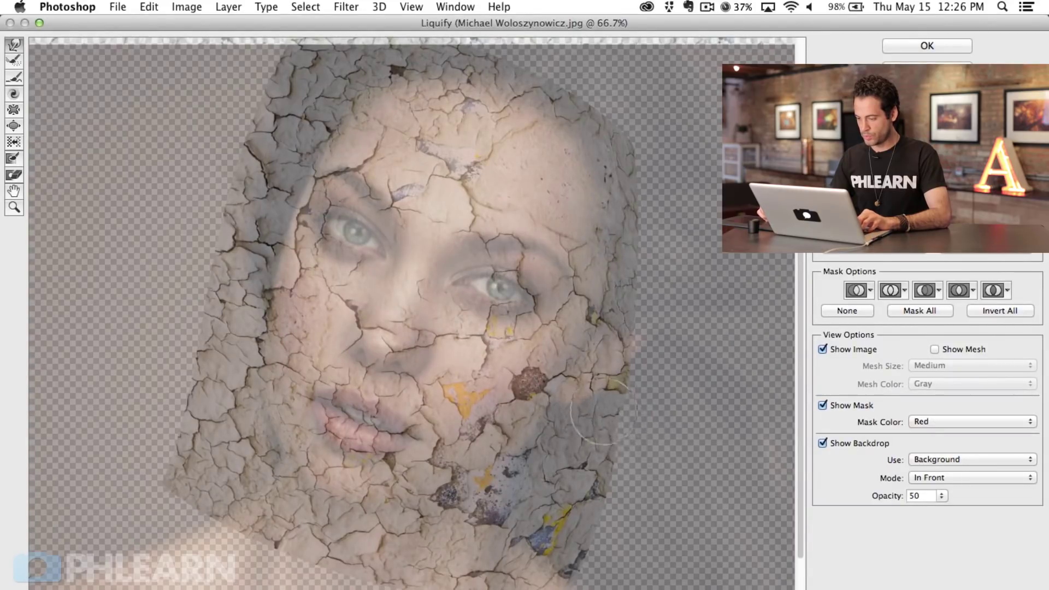
{"action": "left_click_drag", "start_coordinate": [886, 501], "coordinate": [920, 491]}
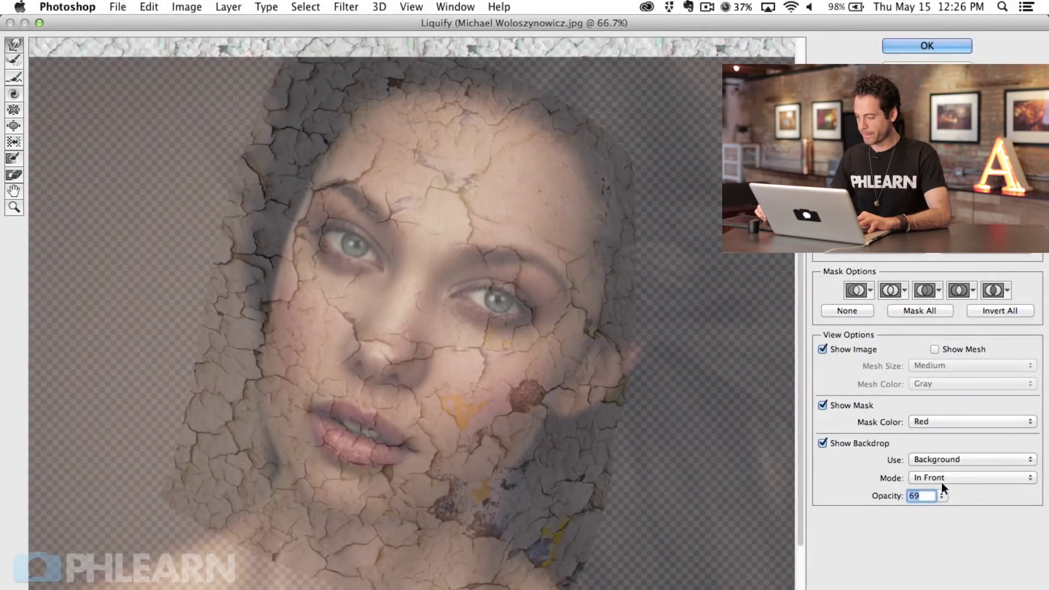
{"action": "left_click", "coordinate": [943, 480]}
{"action": "left_click", "coordinate": [944, 488]}
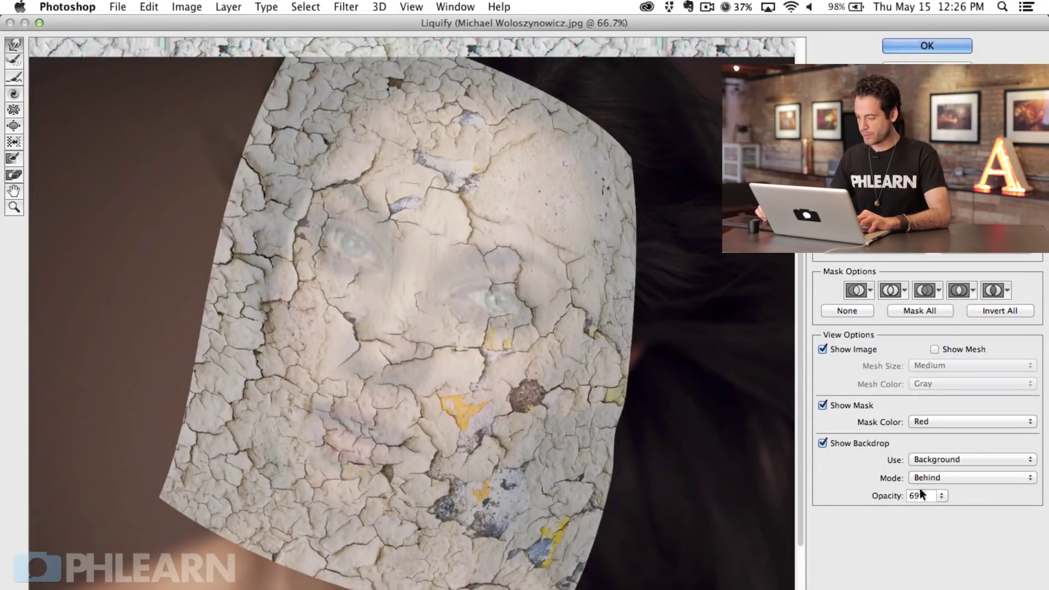
{"action": "left_click_drag", "start_coordinate": [895, 500], "coordinate": [874, 508]}
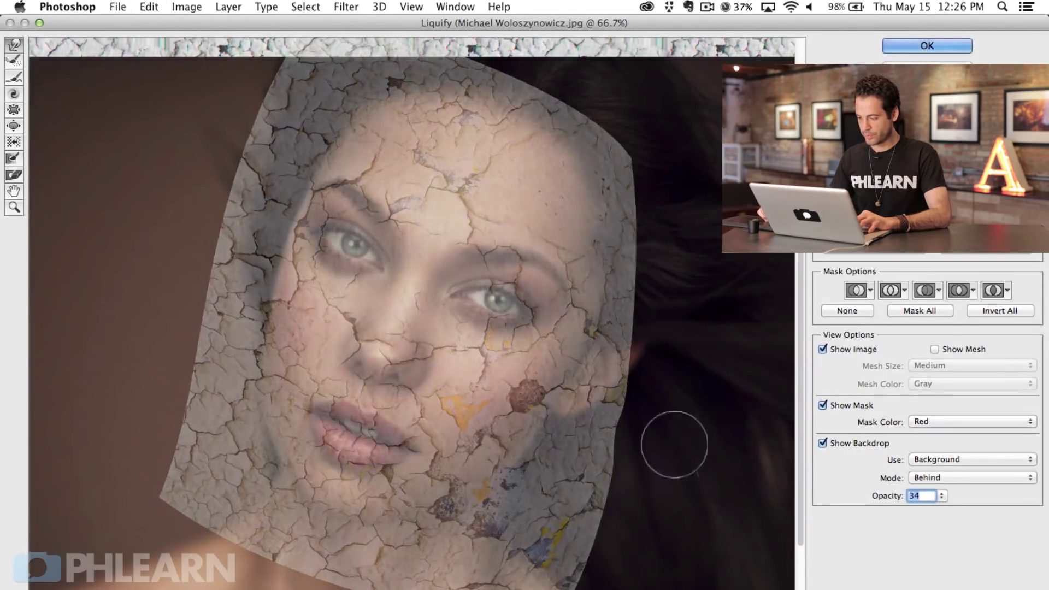
Enlarge the Liquify brush and push the texture's edge inward along the ear-side forehead and temple
{"action": "mouse_move", "coordinate": [526, 336]}
{"action": "left_mouse_down"}
{"action": "mouse_move", "coordinate": [520, 421]}
{"action": "mouse_move", "coordinate": [501, 356]}
{"action": "left_mouse_up"}
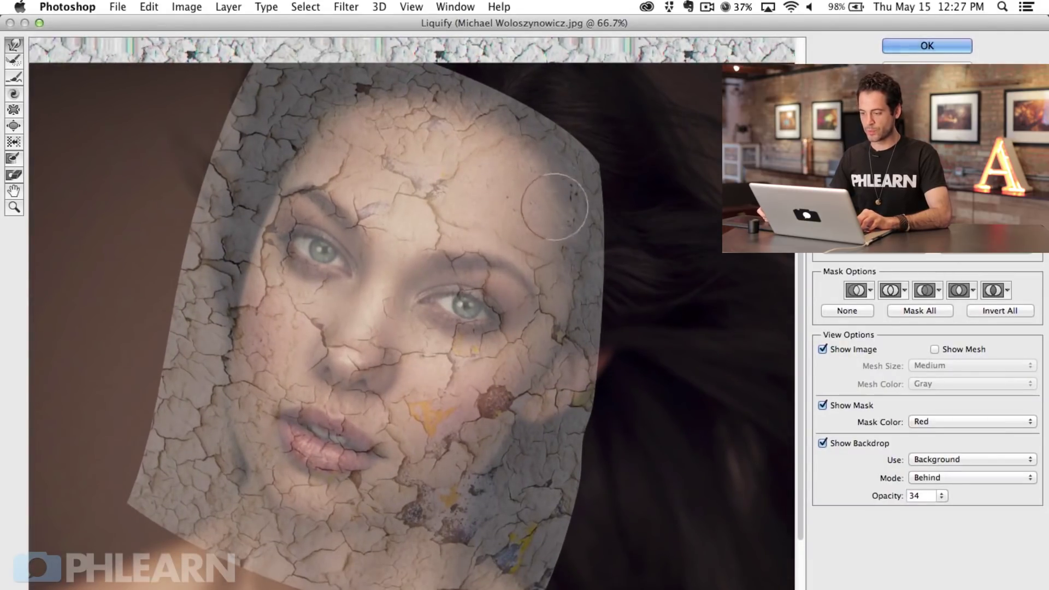
{"action": "left_click_drag", "start_coordinate": [290, 206], "coordinate": [394, 201]}
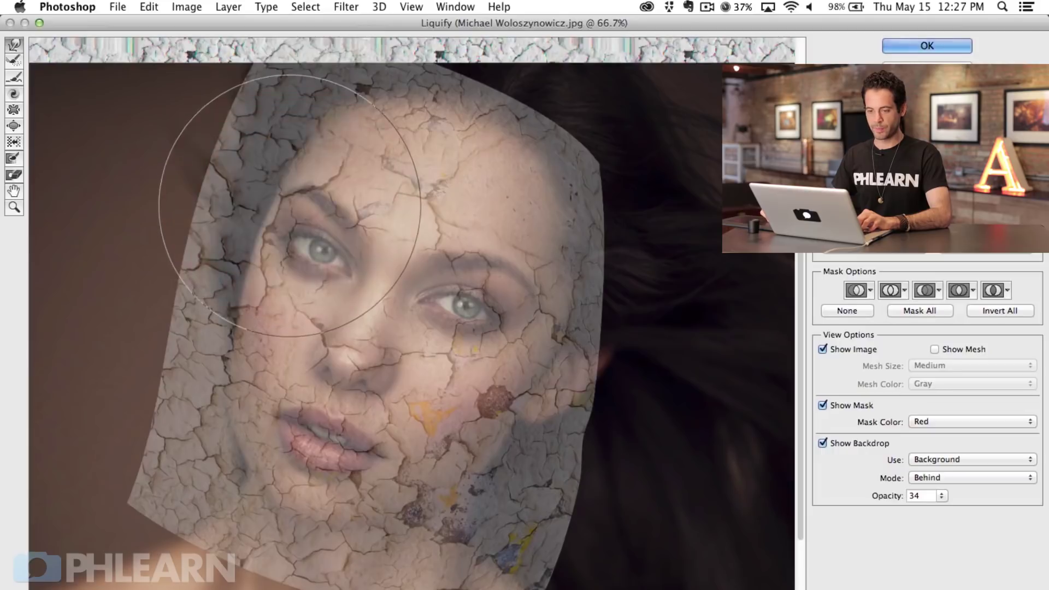
{"action": "mouse_move", "coordinate": [654, 164]}
{"action": "left_mouse_down"}
{"action": "mouse_move", "coordinate": [604, 186]}
{"action": "mouse_move", "coordinate": [634, 148]}
{"action": "mouse_move", "coordinate": [600, 159]}
{"action": "left_mouse_up"}
{"action": "mouse_move", "coordinate": [625, 469]}
{"action": "left_mouse_down"}
{"action": "mouse_move", "coordinate": [614, 436]}
{"action": "mouse_move", "coordinate": [638, 410]}
{"action": "mouse_move", "coordinate": [650, 360]}
{"action": "mouse_move", "coordinate": [642, 321]}
{"action": "left_mouse_up"}
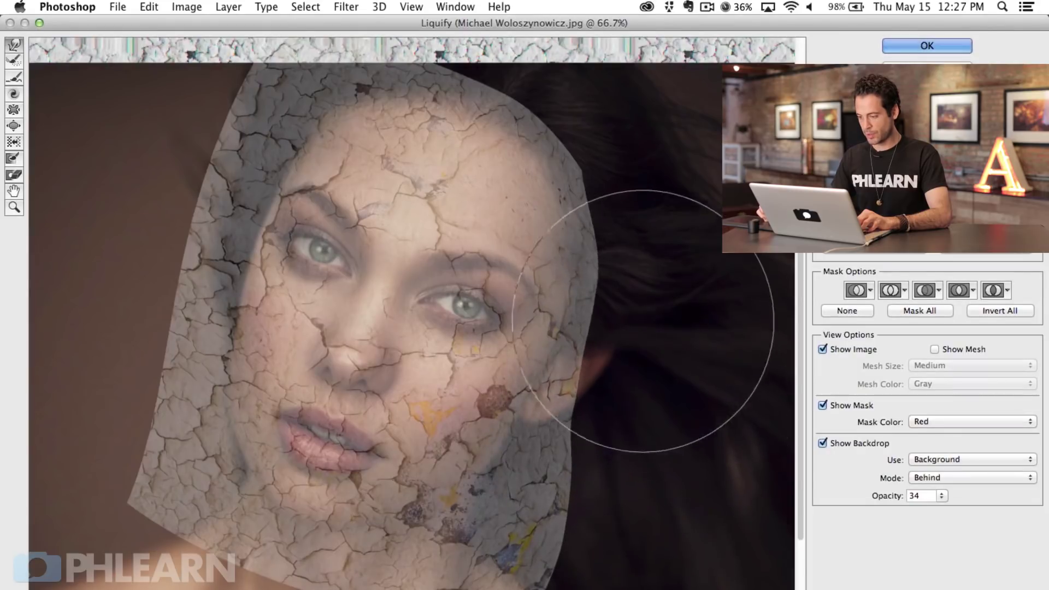
Push the texture's edge inward along the ear-side cheek and round off its corner at the jaw
{"action": "mouse_move", "coordinate": [634, 543]}
{"action": "left_mouse_down"}
{"action": "mouse_move", "coordinate": [596, 550]}
{"action": "mouse_move", "coordinate": [600, 589]}
{"action": "mouse_move", "coordinate": [585, 589]}
{"action": "mouse_move", "coordinate": [645, 589]}
{"action": "left_mouse_up"}
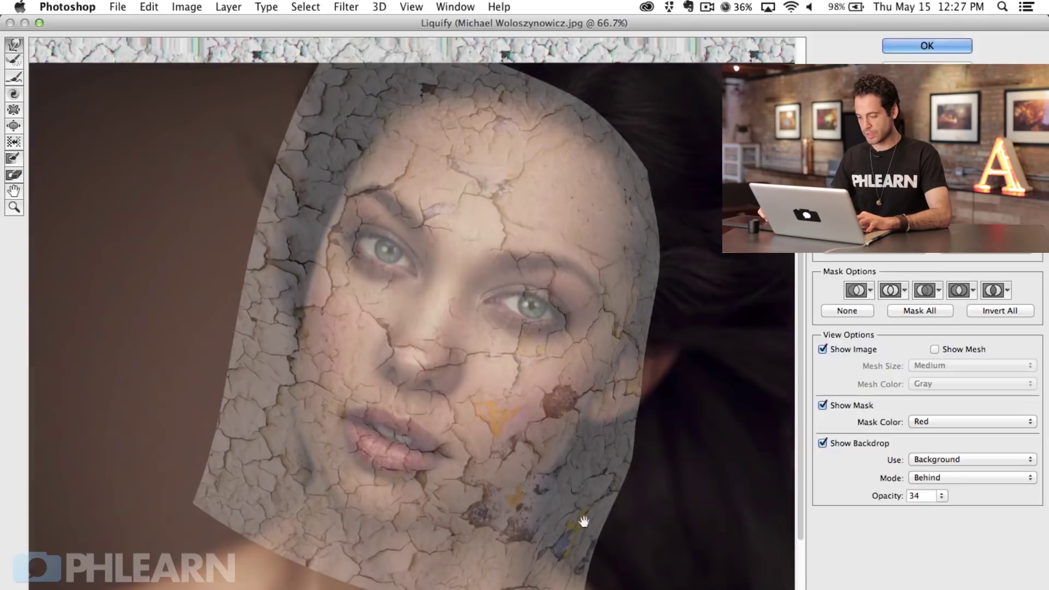
{"action": "left_click_drag", "start_coordinate": [584, 522], "coordinate": [536, 433]}
{"action": "mouse_move", "coordinate": [518, 564]}
{"action": "left_mouse_down"}
{"action": "mouse_move", "coordinate": [491, 530]}
{"action": "mouse_move", "coordinate": [487, 478]}
{"action": "left_mouse_up"}
{"action": "left_click_drag", "start_coordinate": [597, 396], "coordinate": [586, 397]}
{"action": "left_click_drag", "start_coordinate": [658, 448], "coordinate": [595, 436]}
{"action": "mouse_move", "coordinate": [609, 355]}
{"action": "left_mouse_down"}
{"action": "mouse_move", "coordinate": [646, 338]}
{"action": "mouse_move", "coordinate": [611, 288]}
{"action": "mouse_move", "coordinate": [619, 283]}
{"action": "mouse_move", "coordinate": [597, 369]}
{"action": "mouse_move", "coordinate": [579, 383]}
{"action": "mouse_move", "coordinate": [571, 376]}
{"action": "mouse_move", "coordinate": [565, 405]}
{"action": "mouse_move", "coordinate": [555, 380]}
{"action": "left_mouse_up"}
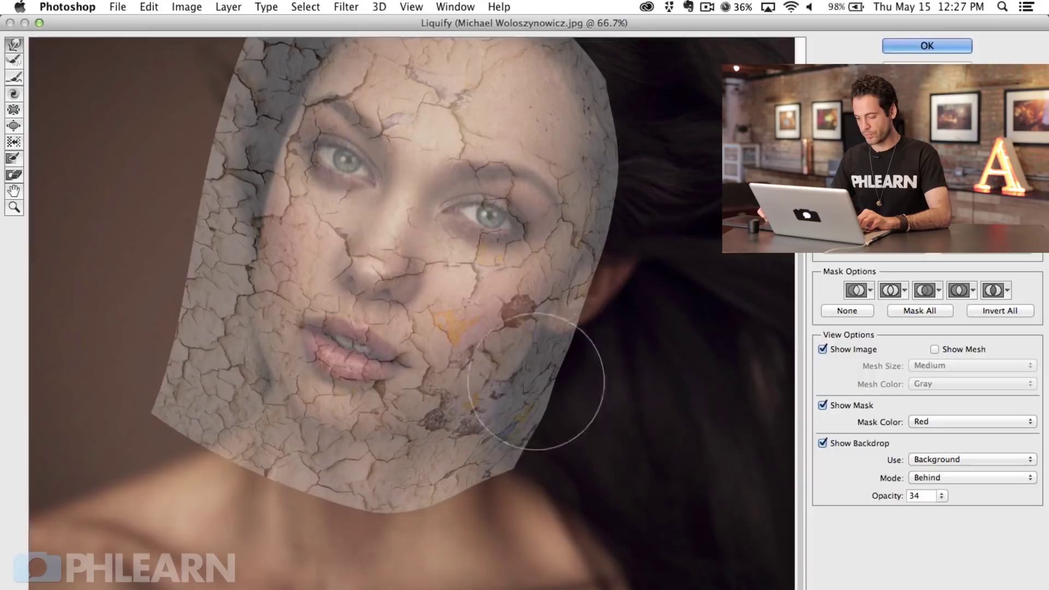
Push the texture's lower edge up toward the ear-side jawline and the chin
{"action": "mouse_move", "coordinate": [550, 477]}
{"action": "left_mouse_down"}
{"action": "mouse_move", "coordinate": [534, 504]}
{"action": "mouse_move", "coordinate": [500, 510]}
{"action": "mouse_move", "coordinate": [460, 463]}
{"action": "mouse_move", "coordinate": [441, 472]}
{"action": "mouse_move", "coordinate": [410, 487]}
{"action": "mouse_move", "coordinate": [377, 559]}
{"action": "mouse_move", "coordinate": [408, 523]}
{"action": "mouse_move", "coordinate": [427, 443]}
{"action": "mouse_move", "coordinate": [452, 431]}
{"action": "mouse_move", "coordinate": [491, 483]}
{"action": "mouse_move", "coordinate": [446, 503]}
{"action": "left_mouse_up"}
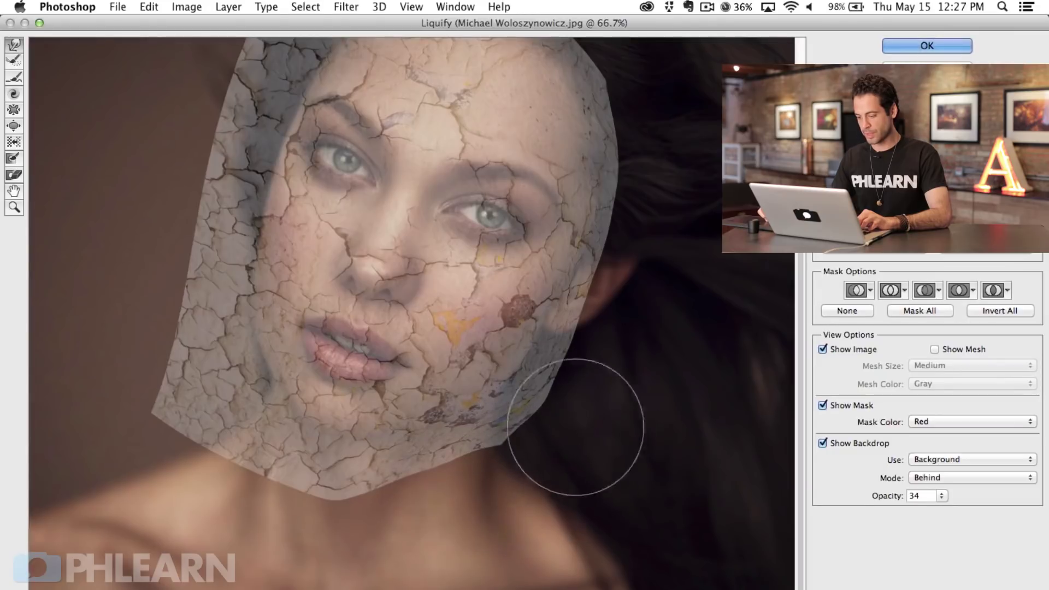
{"action": "mouse_move", "coordinate": [570, 315]}
{"action": "left_mouse_down"}
{"action": "mouse_move", "coordinate": [593, 377]}
{"action": "mouse_move", "coordinate": [566, 445]}
{"action": "mouse_move", "coordinate": [536, 414]}
{"action": "left_mouse_up"}
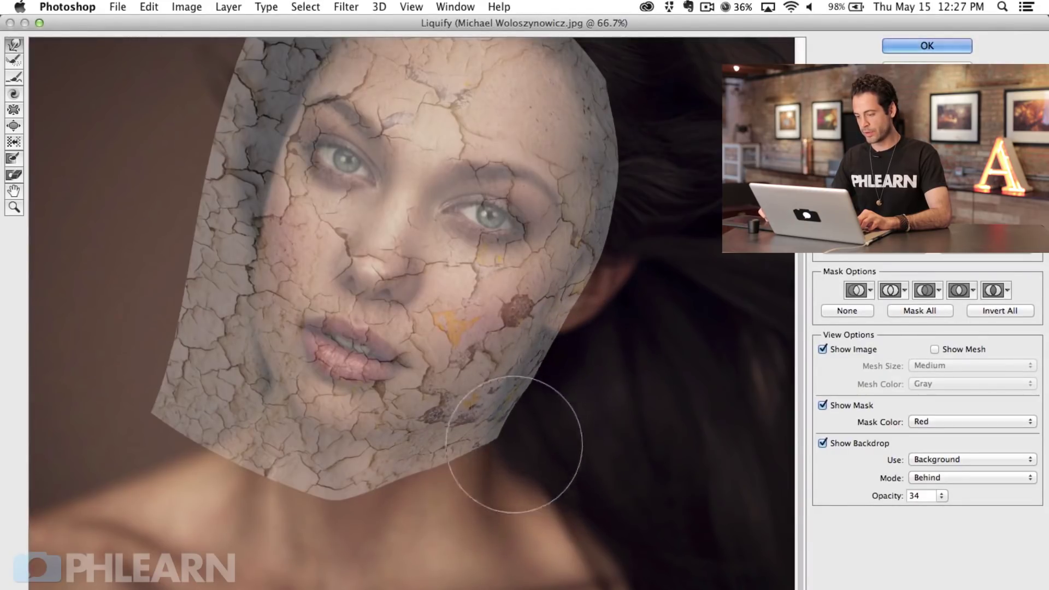
{"action": "mouse_move", "coordinate": [366, 530]}
{"action": "left_mouse_down"}
{"action": "mouse_move", "coordinate": [327, 513]}
{"action": "mouse_move", "coordinate": [325, 471]}
{"action": "mouse_move", "coordinate": [317, 529]}
{"action": "left_mouse_up"}
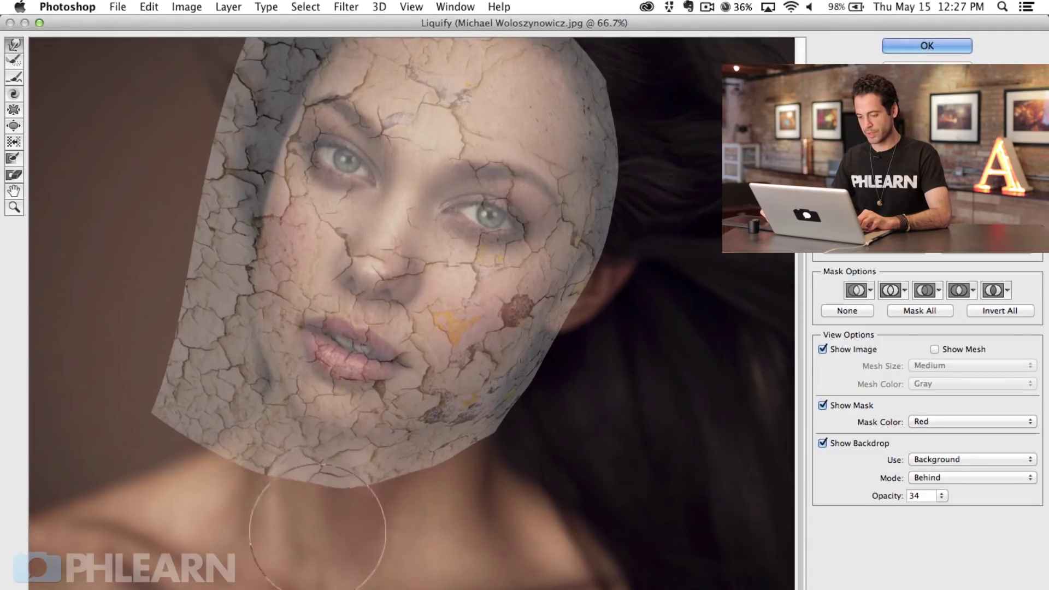
Enlarge the Liquify brush and push the texture's remaining lower corner inward to round it along the far jaw
{"action": "key", "text": "bracketright"}
{"action": "key", "text": "bracketright"}
{"action": "key", "text": "bracketright"}
{"action": "key", "text": "bracketright"}
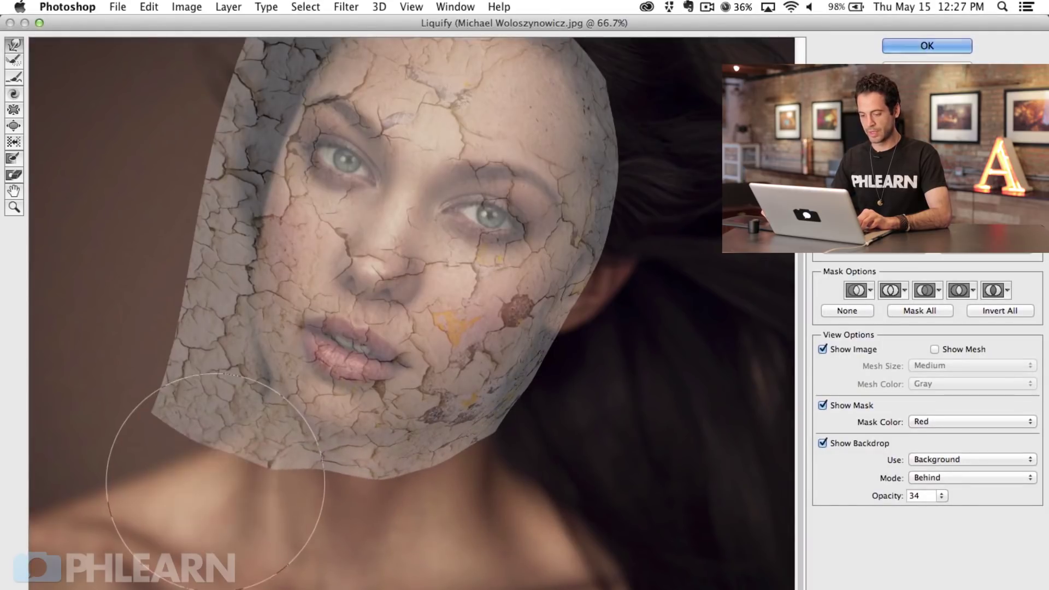
{"action": "mouse_move", "coordinate": [214, 482]}
{"action": "left_mouse_down"}
{"action": "mouse_move", "coordinate": [140, 422]}
{"action": "mouse_move", "coordinate": [153, 402]}
{"action": "mouse_move", "coordinate": [129, 422]}
{"action": "mouse_move", "coordinate": [153, 402]}
{"action": "left_mouse_up"}
{"action": "key", "text": "f"}
{"action": "left_click_drag", "start_coordinate": [153, 437], "coordinate": [166, 450]}
{"action": "left_click_drag", "start_coordinate": [90, 455], "coordinate": [34, 455]}
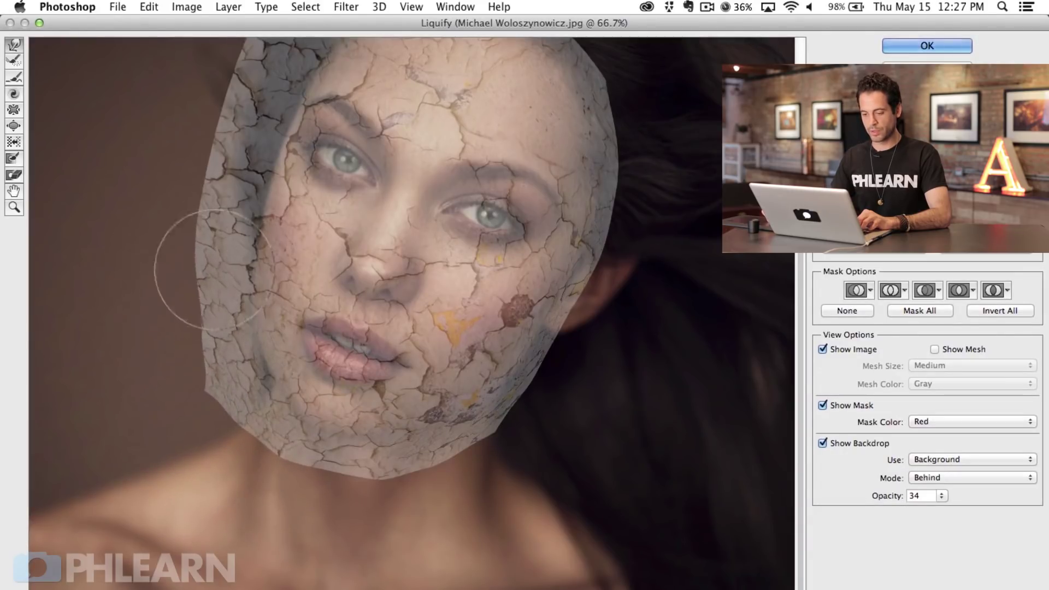
Enlarge the brush again and push the texture's edge in along the far cheek and underneath the jaw
{"action": "key", "text": "bracketright"}
{"action": "key", "text": "bracketright"}
{"action": "key", "text": "bracketright"}
{"action": "key", "text": "bracketright"}
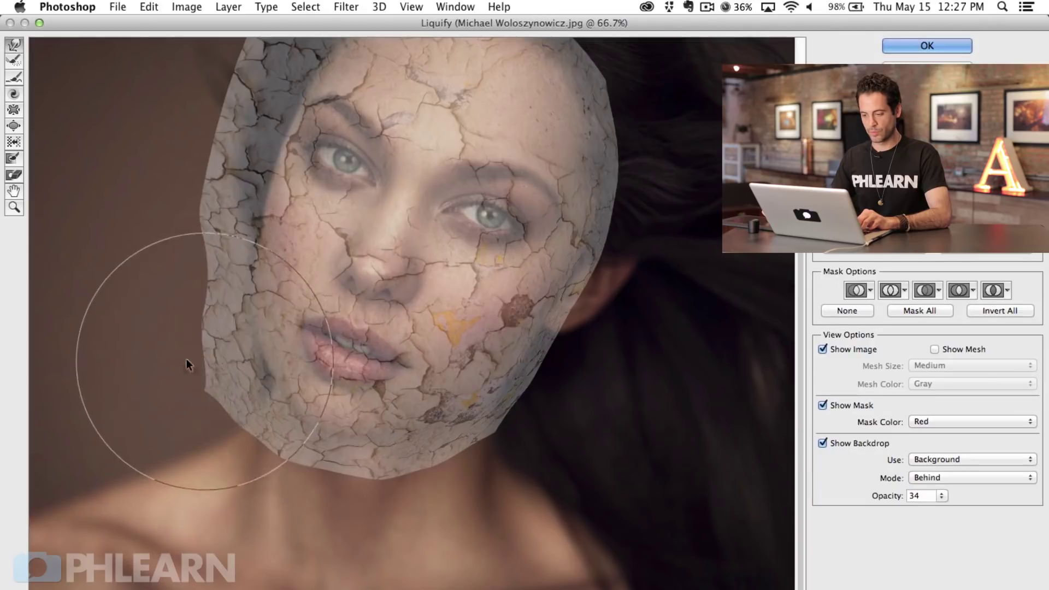
{"action": "mouse_move", "coordinate": [174, 328]}
{"action": "left_mouse_down"}
{"action": "mouse_move", "coordinate": [141, 388]}
{"action": "mouse_move", "coordinate": [144, 422]}
{"action": "mouse_move", "coordinate": [190, 418]}
{"action": "left_mouse_up"}
{"action": "mouse_move", "coordinate": [191, 472]}
{"action": "left_mouse_down"}
{"action": "mouse_move", "coordinate": [228, 452]}
{"action": "mouse_move", "coordinate": [216, 490]}
{"action": "mouse_move", "coordinate": [235, 464]}
{"action": "mouse_move", "coordinate": [245, 480]}
{"action": "mouse_move", "coordinate": [280, 470]}
{"action": "mouse_move", "coordinate": [267, 514]}
{"action": "mouse_move", "coordinate": [368, 473]}
{"action": "mouse_move", "coordinate": [472, 514]}
{"action": "mouse_move", "coordinate": [499, 509]}
{"action": "left_mouse_up"}
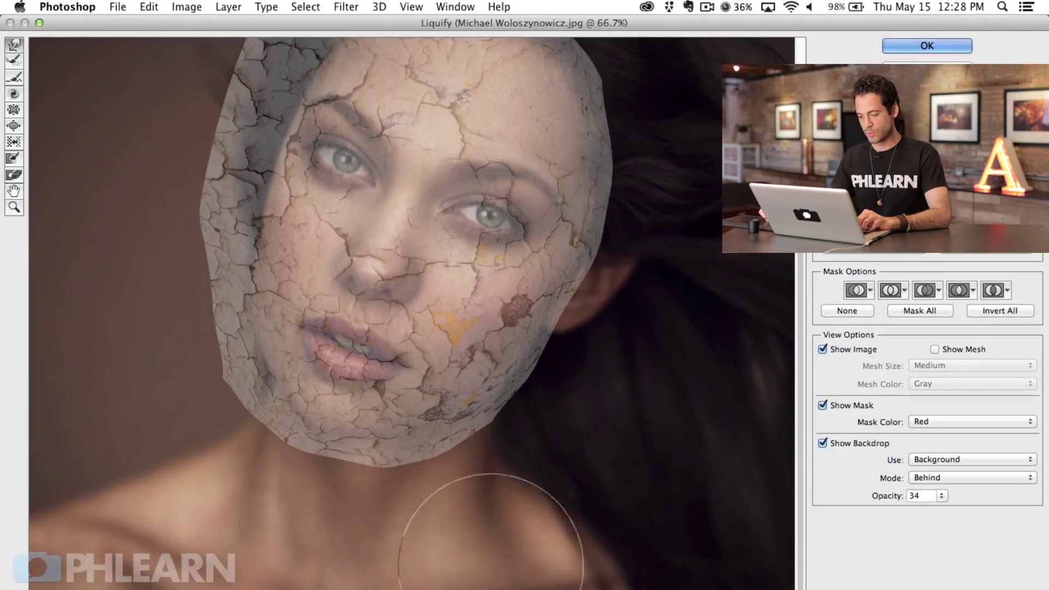
Set the backdrop opacity to 18 and push the texture's lower edge up to the chin contour
{"action": "left_click_drag", "start_coordinate": [415, 530], "coordinate": [424, 488]}
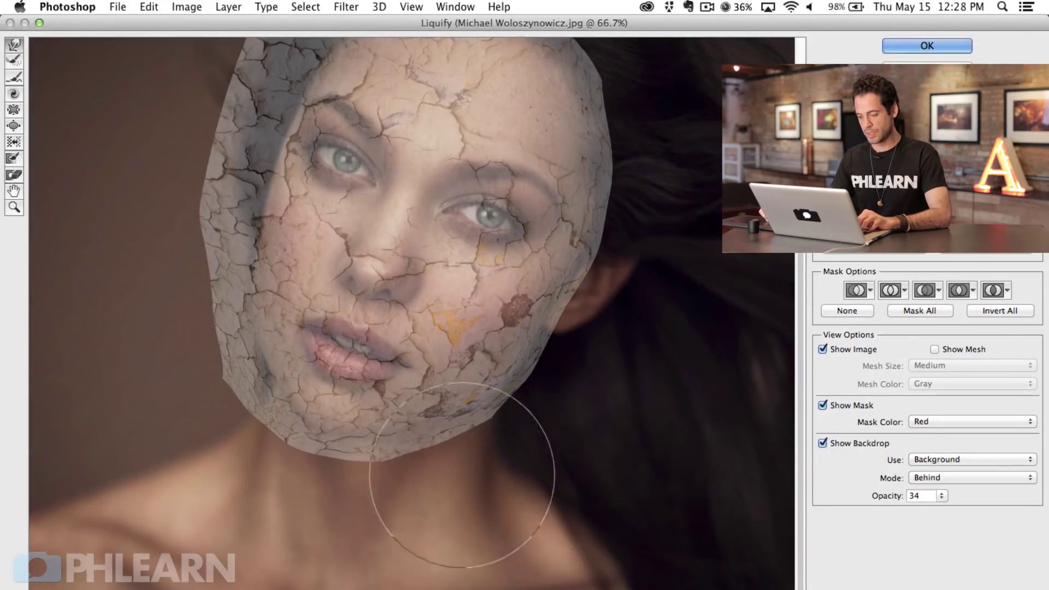
{"action": "left_click_drag", "start_coordinate": [895, 499], "coordinate": [869, 508]}
{"action": "left_click_drag", "start_coordinate": [399, 476], "coordinate": [396, 461]}
{"action": "left_click_drag", "start_coordinate": [416, 527], "coordinate": [370, 529]}
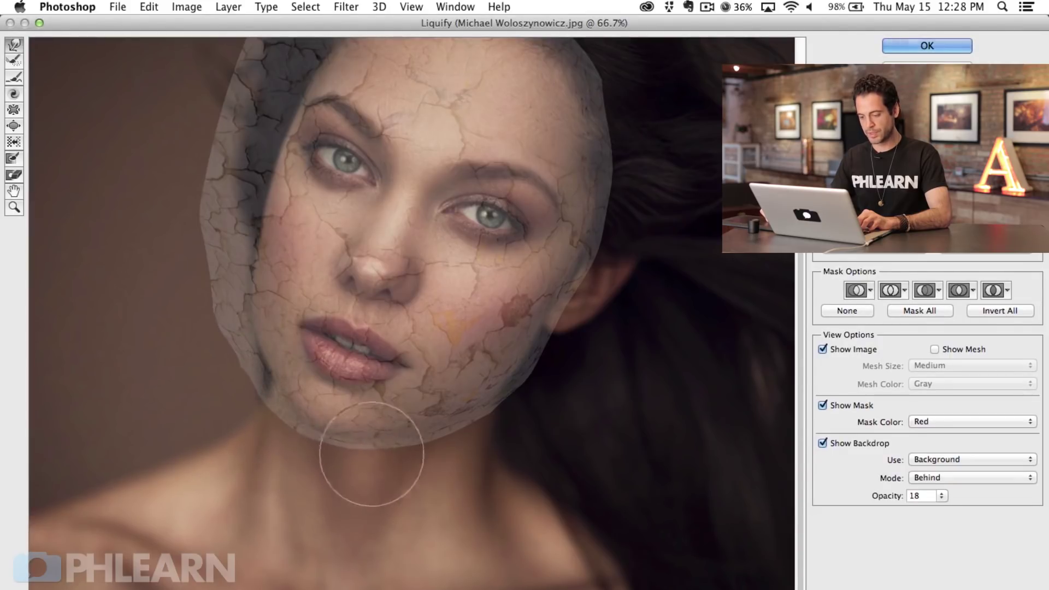
Set the backdrop opacity to 25 and push the texture's edge inward along the far cheek and temple with a larger brush
{"action": "scroll", "coordinate": [448, 472], "scroll_direction": "up", "scroll_amount": 5}
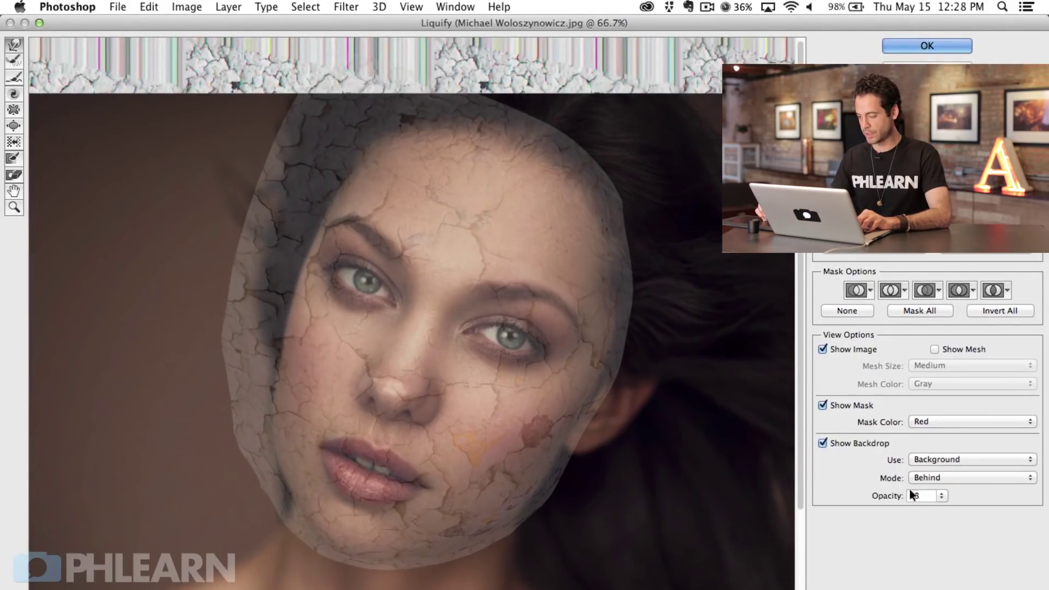
{"action": "left_click_drag", "start_coordinate": [885, 502], "coordinate": [889, 502]}
{"action": "key", "text": "bracketright"}
{"action": "key", "text": "bracketright"}
{"action": "key", "text": "bracketright"}
{"action": "left_click_drag", "start_coordinate": [242, 275], "coordinate": [263, 273]}
{"action": "left_click_drag", "start_coordinate": [239, 224], "coordinate": [255, 216]}
{"action": "mouse_move", "coordinate": [242, 143]}
{"action": "left_mouse_down"}
{"action": "mouse_move", "coordinate": [271, 147]}
{"action": "mouse_move", "coordinate": [232, 147]}
{"action": "mouse_move", "coordinate": [275, 226]}
{"action": "mouse_move", "coordinate": [273, 258]}
{"action": "mouse_move", "coordinate": [264, 249]}
{"action": "mouse_move", "coordinate": [237, 284]}
{"action": "mouse_move", "coordinate": [167, 288]}
{"action": "mouse_move", "coordinate": [163, 308]}
{"action": "mouse_move", "coordinate": [220, 342]}
{"action": "mouse_move", "coordinate": [196, 361]}
{"action": "mouse_move", "coordinate": [165, 349]}
{"action": "mouse_move", "coordinate": [203, 366]}
{"action": "mouse_move", "coordinate": [172, 444]}
{"action": "mouse_move", "coordinate": [212, 434]}
{"action": "mouse_move", "coordinate": [170, 441]}
{"action": "mouse_move", "coordinate": [219, 433]}
{"action": "mouse_move", "coordinate": [213, 420]}
{"action": "mouse_move", "coordinate": [208, 510]}
{"action": "mouse_move", "coordinate": [237, 486]}
{"action": "mouse_move", "coordinate": [213, 486]}
{"action": "mouse_move", "coordinate": [205, 282]}
{"action": "mouse_move", "coordinate": [191, 285]}
{"action": "mouse_move", "coordinate": [199, 386]}
{"action": "left_mouse_up"}
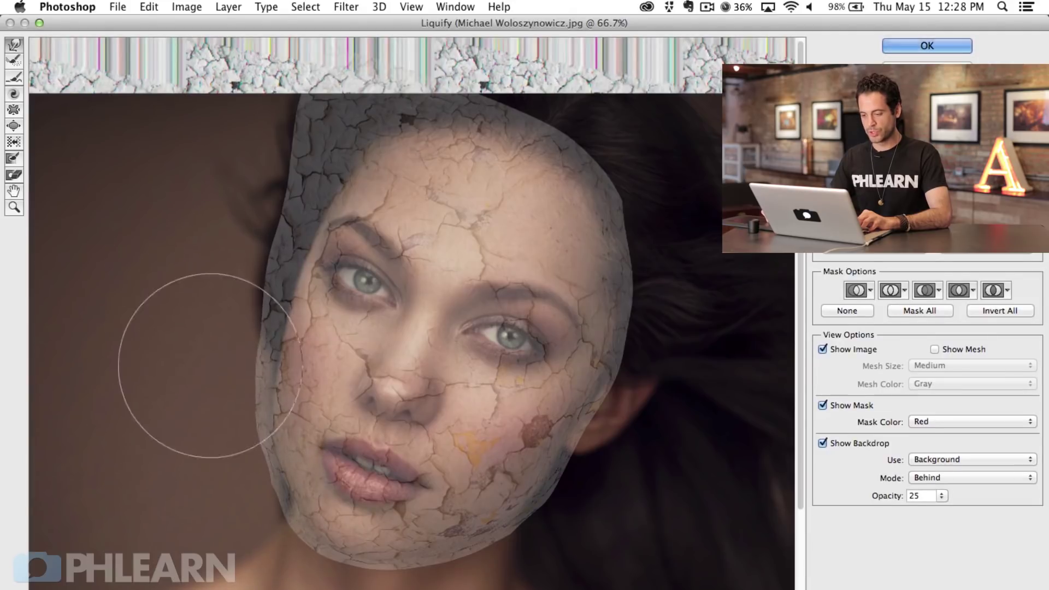
Push the texture's edge slightly inward at the temple and upper cheek on the ear side
{"action": "left_click_drag", "start_coordinate": [683, 243], "coordinate": [667, 275]}
{"action": "left_click_drag", "start_coordinate": [678, 322], "coordinate": [655, 319]}
{"action": "left_click_drag", "start_coordinate": [460, 276], "coordinate": [453, 277]}
Push the texture's upper edge down and in to follow the hairline around the forehead, and apply the Liquify filter
{"action": "left_click_drag", "start_coordinate": [322, 79], "coordinate": [349, 95]}
{"action": "mouse_move", "coordinate": [331, 38]}
{"action": "left_mouse_down"}
{"action": "mouse_move", "coordinate": [323, 71]}
{"action": "mouse_move", "coordinate": [348, 55]}
{"action": "mouse_move", "coordinate": [370, 106]}
{"action": "mouse_move", "coordinate": [381, 102]}
{"action": "mouse_move", "coordinate": [367, 117]}
{"action": "mouse_move", "coordinate": [345, 118]}
{"action": "mouse_move", "coordinate": [272, 85]}
{"action": "mouse_move", "coordinate": [301, 118]}
{"action": "mouse_move", "coordinate": [274, 83]}
{"action": "mouse_move", "coordinate": [349, 67]}
{"action": "mouse_move", "coordinate": [427, 98]}
{"action": "left_mouse_up"}
{"action": "mouse_move", "coordinate": [472, 47]}
{"action": "left_mouse_down"}
{"action": "mouse_move", "coordinate": [500, 118]}
{"action": "mouse_move", "coordinate": [542, 115]}
{"action": "mouse_move", "coordinate": [624, 150]}
{"action": "mouse_move", "coordinate": [612, 187]}
{"action": "mouse_move", "coordinate": [626, 214]}
{"action": "left_mouse_up"}
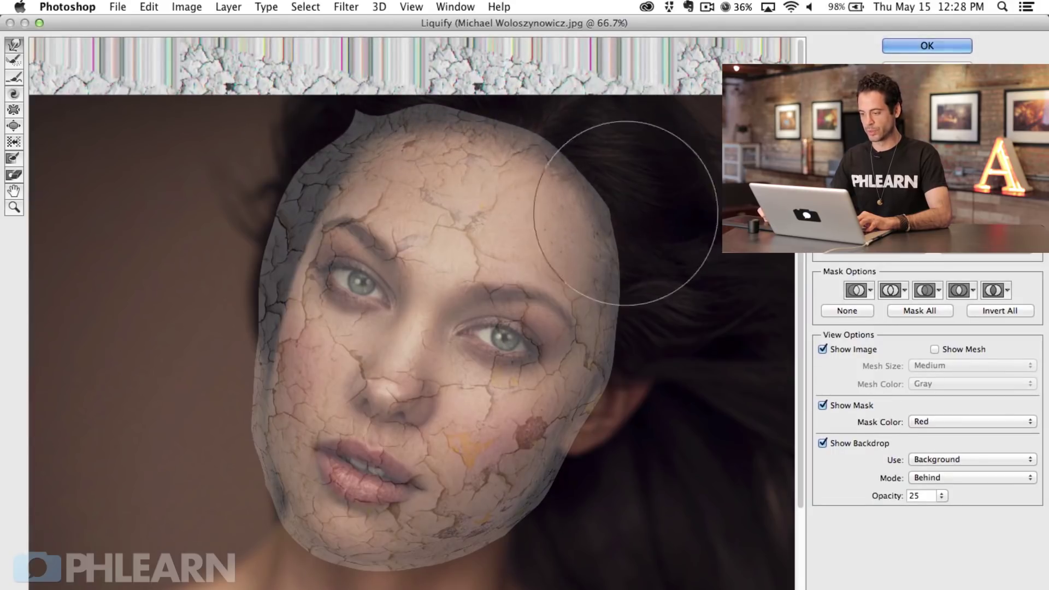
{"action": "left_click_drag", "start_coordinate": [351, 108], "coordinate": [286, 108]}
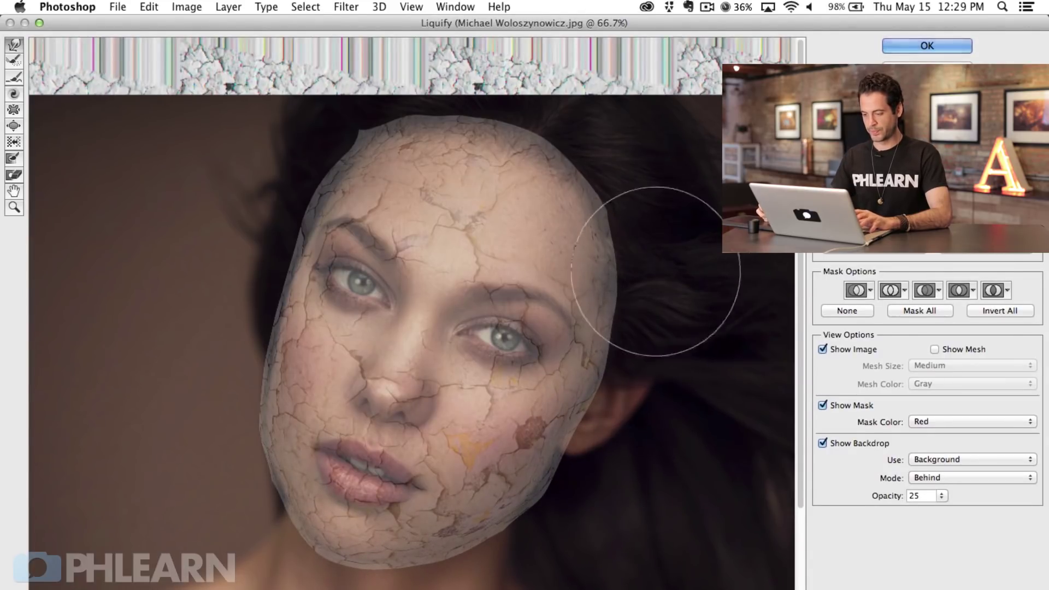
{"action": "left_click", "coordinate": [928, 45]}
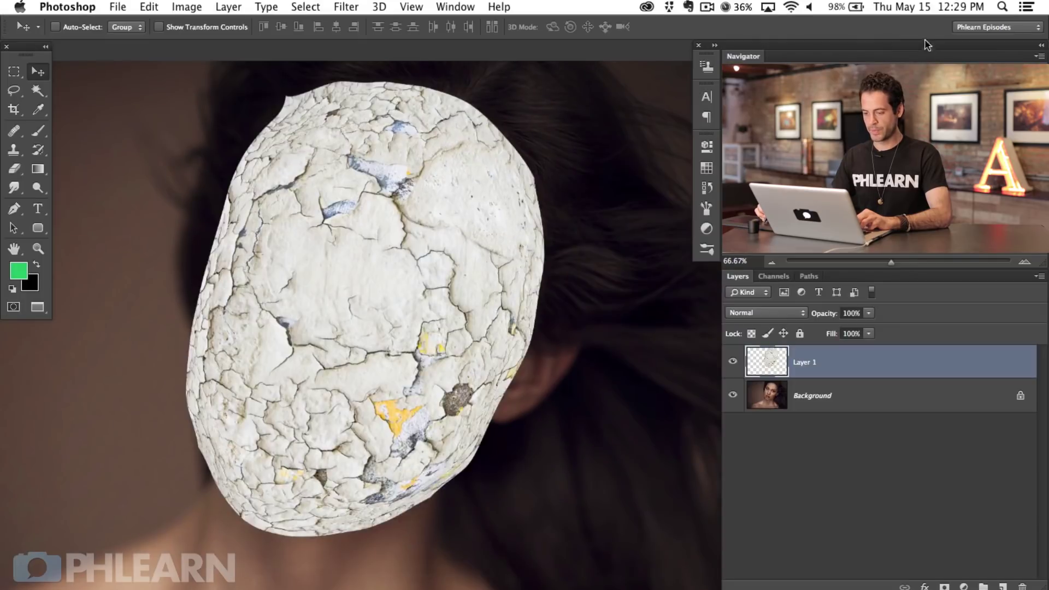
Duplicate the warped texture layer and hide the original Layer 1
{"action": "left_click_drag", "start_coordinate": [402, 422], "coordinate": [444, 435]}
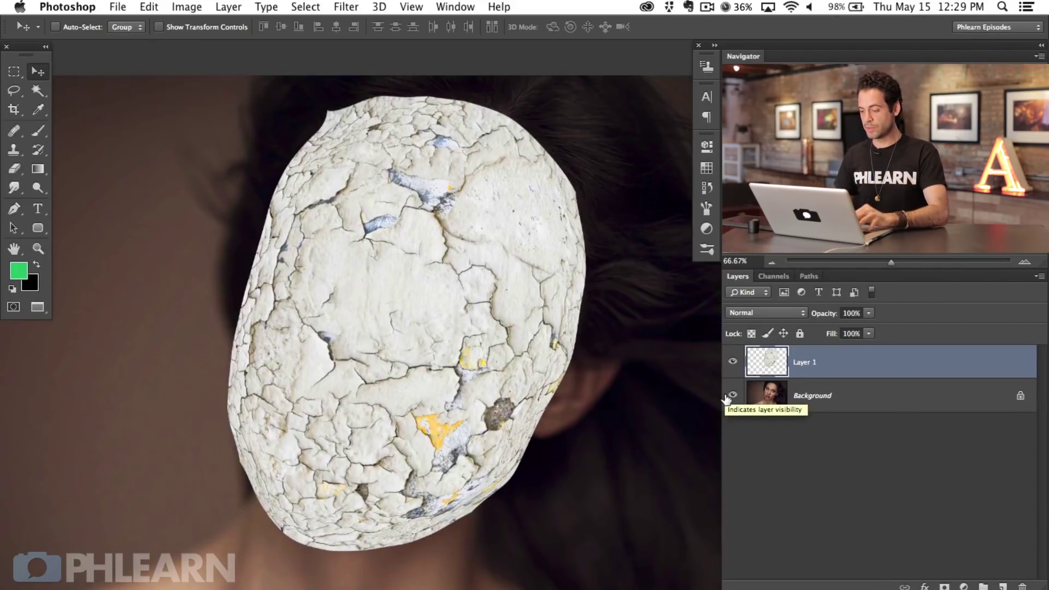
{"action": "key", "text": "super+j"}
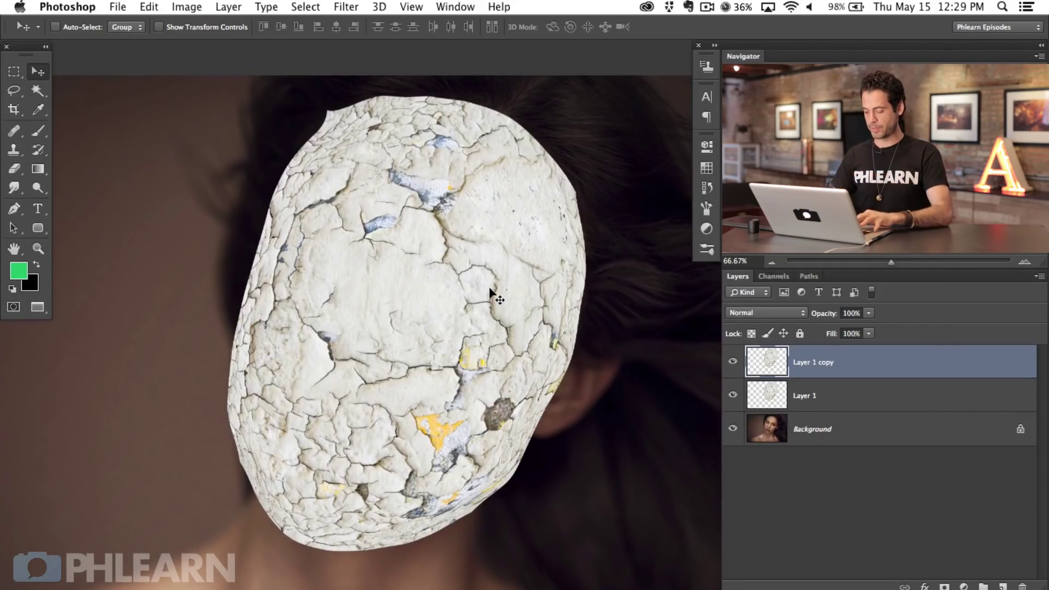
{"action": "key", "text": "super+plus"}
{"action": "left_click_drag", "start_coordinate": [453, 379], "coordinate": [500, 429]}
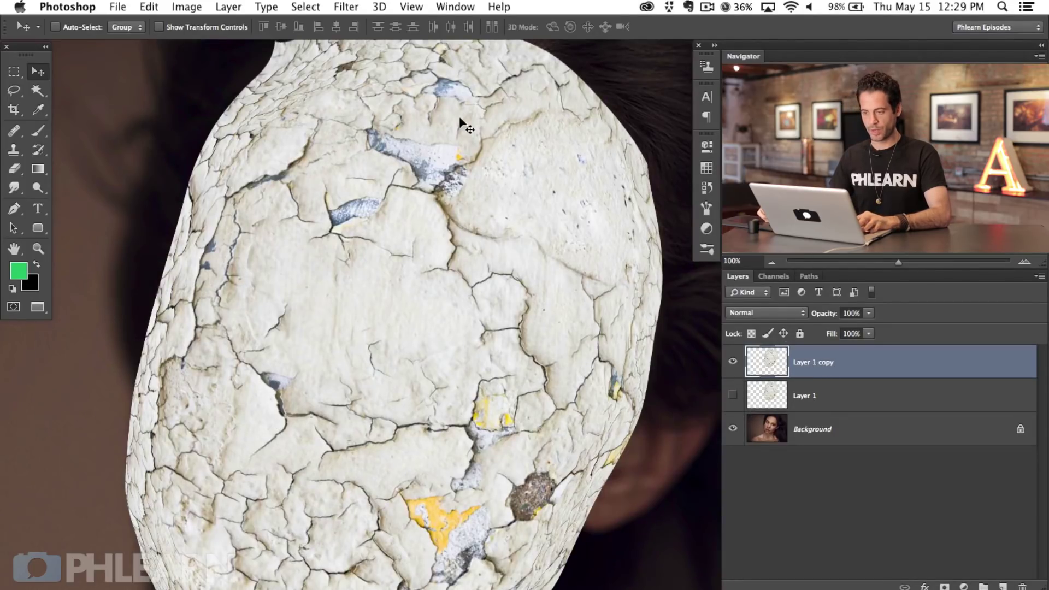
Open the texture copy in Liquify with the Background layer as backdrop, and move the dialog clear of the layers
{"action": "left_click", "coordinate": [351, 7]}
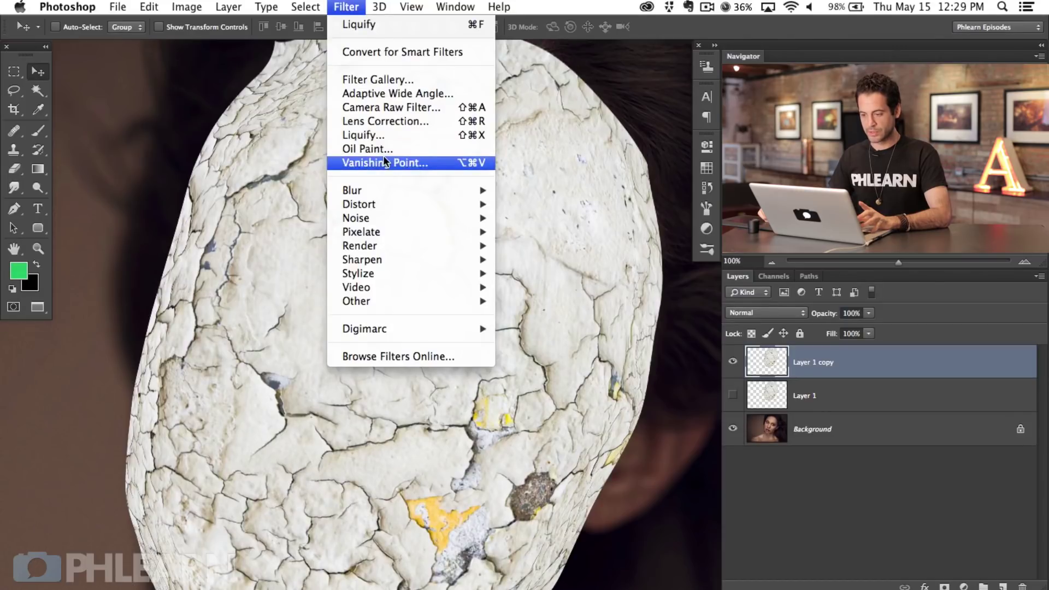
{"action": "left_click", "coordinate": [389, 136]}
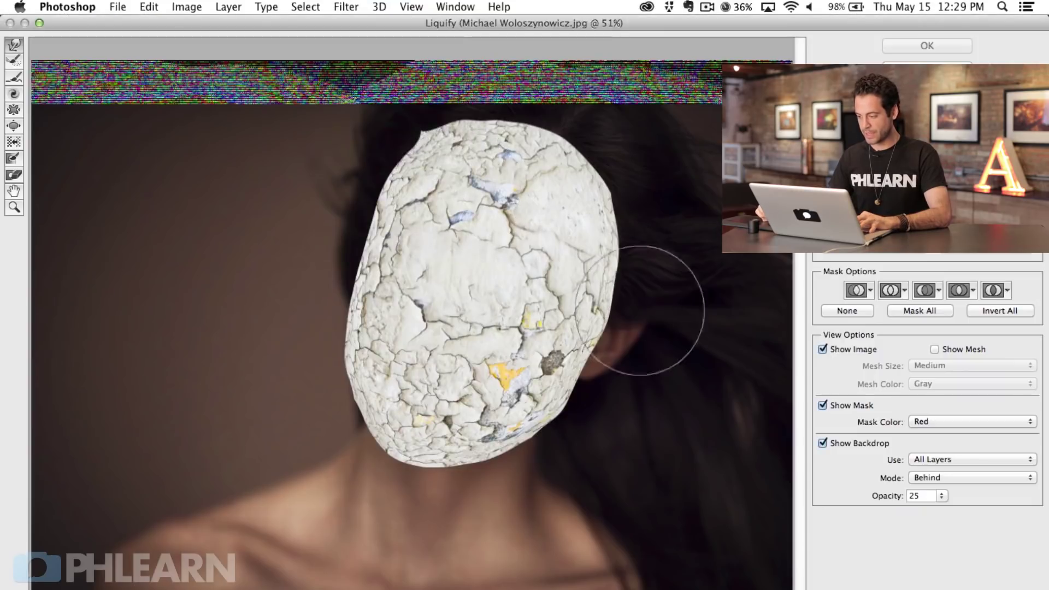
{"action": "left_click", "coordinate": [924, 460]}
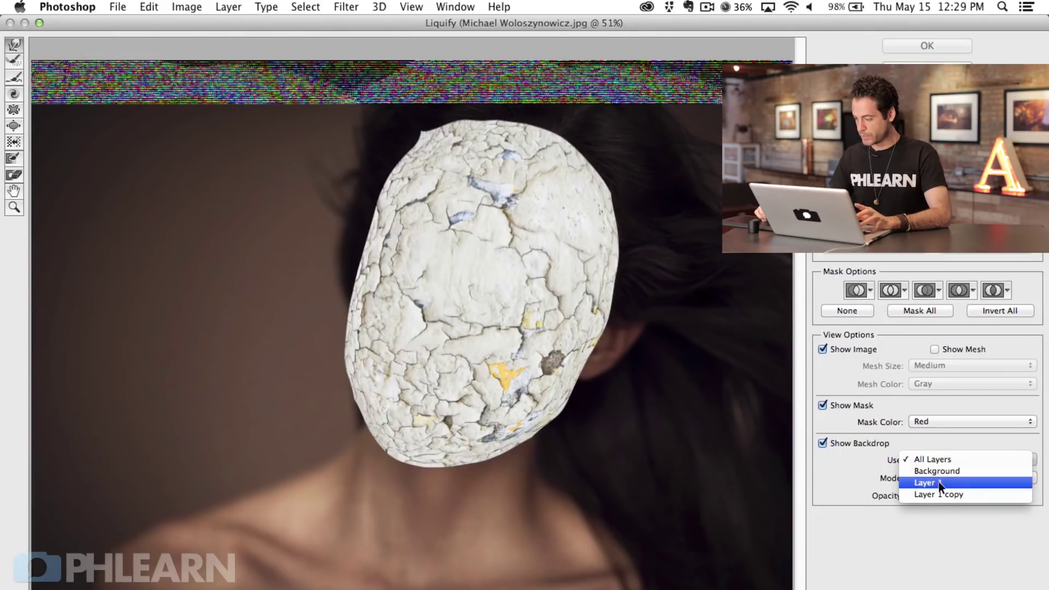
{"action": "left_click", "coordinate": [942, 472]}
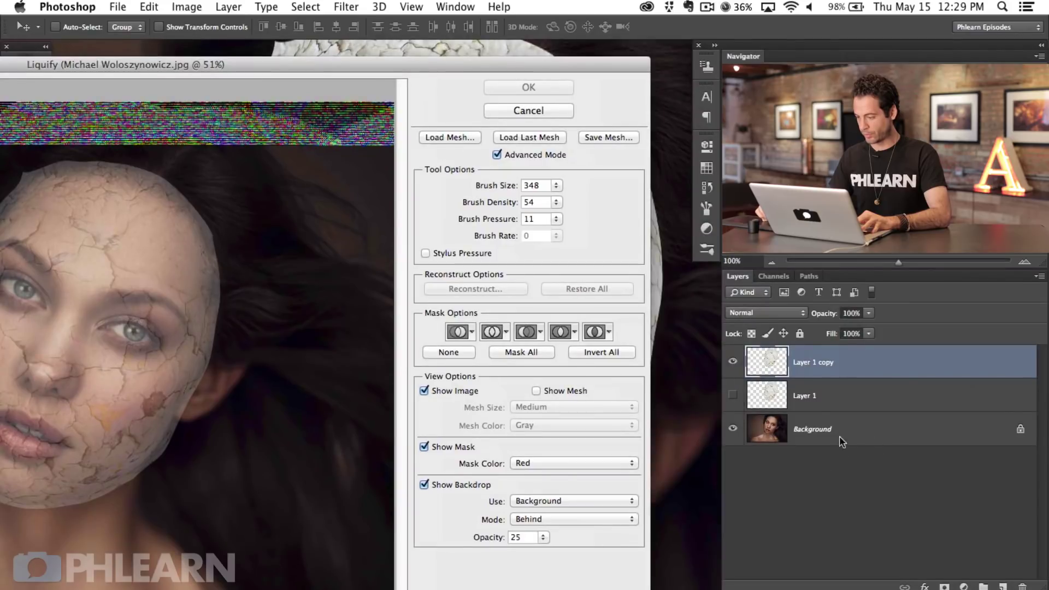
{"action": "mouse_move", "coordinate": [556, 66]}
{"action": "left_mouse_down"}
{"action": "mouse_move", "coordinate": [713, 65]}
{"action": "mouse_move", "coordinate": [920, 28]}
{"action": "left_mouse_up"}
Paint a freeze mask over the cheek along the side and underside of the nose, and thaw where it overlaps the nose
{"action": "key", "text": "super+plus"}
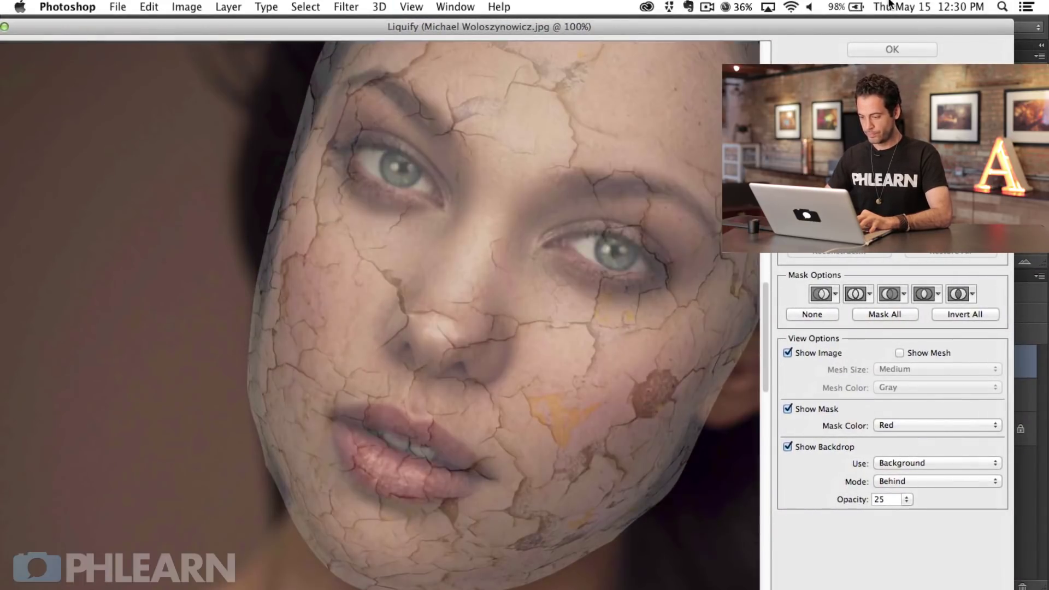
{"action": "key", "text": "super+plus"}
{"action": "mouse_move", "coordinate": [563, 389]}
{"action": "left_mouse_down"}
{"action": "mouse_move", "coordinate": [428, 435]}
{"action": "mouse_move", "coordinate": [462, 412]}
{"action": "left_mouse_up"}
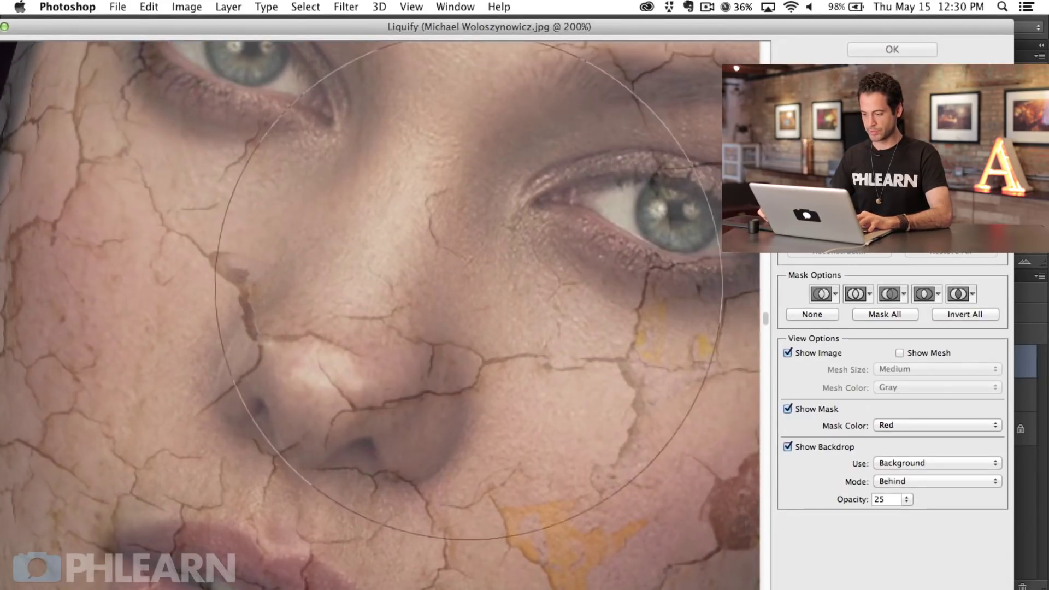
{"action": "scroll", "coordinate": [465, 402], "scroll_direction": "down", "scroll_amount": 3}
{"action": "left_click_drag", "start_coordinate": [448, 368], "coordinate": [231, 340]}
{"action": "mouse_move", "coordinate": [382, 462]}
{"action": "left_mouse_down"}
{"action": "mouse_move", "coordinate": [394, 497]}
{"action": "mouse_move", "coordinate": [467, 479]}
{"action": "left_mouse_up"}
{"action": "left_click_drag", "start_coordinate": [453, 29], "coordinate": [484, 30]}
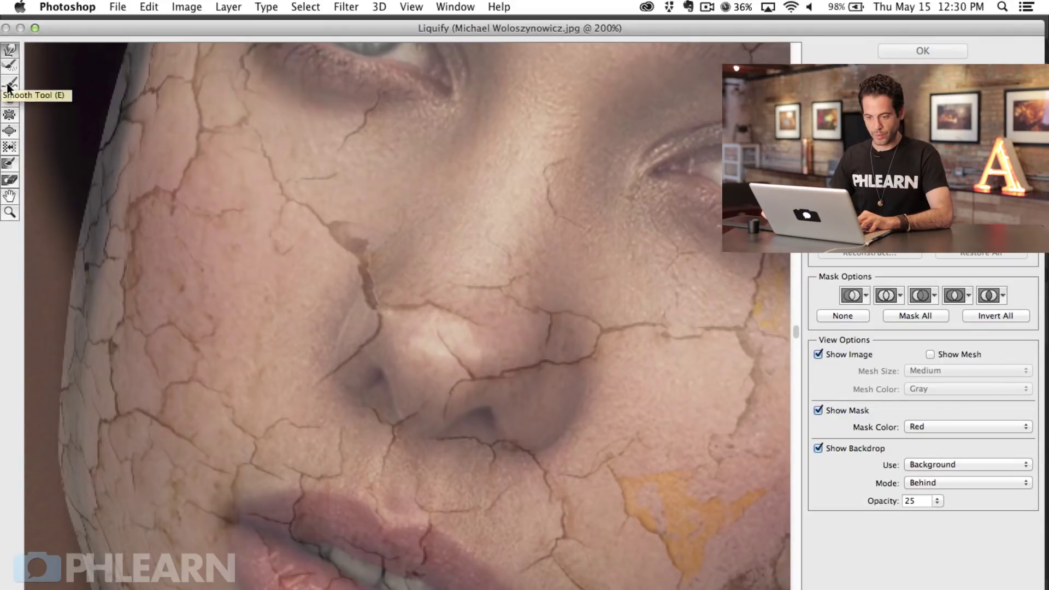
{"action": "left_click", "coordinate": [9, 164]}
{"action": "left_click", "coordinate": [629, 353]}
{"action": "mouse_move", "coordinate": [622, 350]}
{"action": "left_mouse_down"}
{"action": "mouse_move", "coordinate": [609, 430]}
{"action": "mouse_move", "coordinate": [595, 431]}
{"action": "left_mouse_up"}
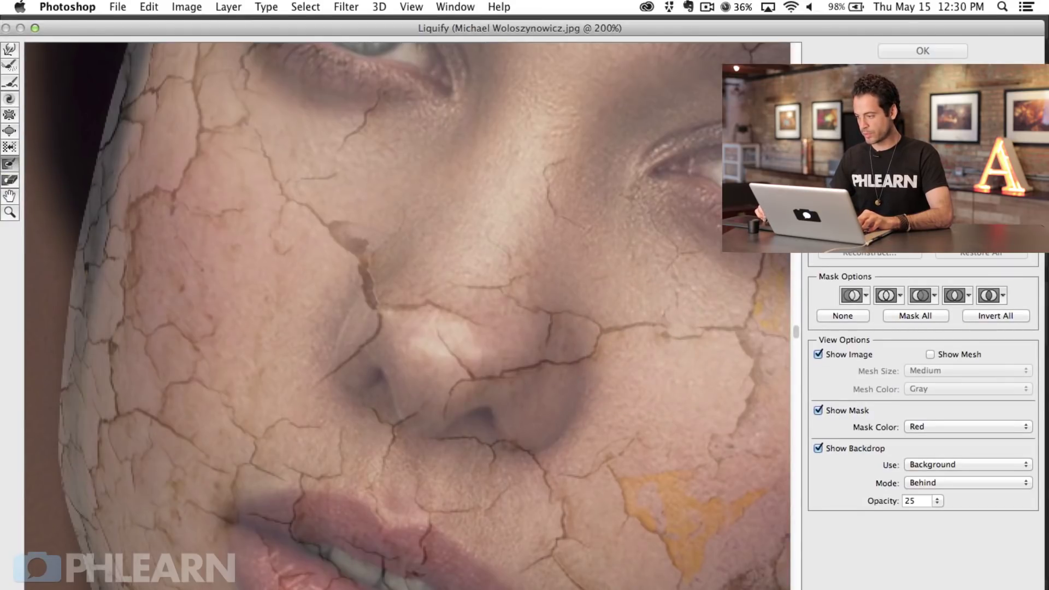
{"action": "mouse_move", "coordinate": [600, 304]}
{"action": "left_mouse_down"}
{"action": "mouse_move", "coordinate": [625, 323]}
{"action": "mouse_move", "coordinate": [615, 293]}
{"action": "mouse_move", "coordinate": [640, 343]}
{"action": "mouse_move", "coordinate": [634, 246]}
{"action": "mouse_move", "coordinate": [628, 375]}
{"action": "mouse_move", "coordinate": [607, 447]}
{"action": "mouse_move", "coordinate": [552, 484]}
{"action": "mouse_move", "coordinate": [468, 462]}
{"action": "mouse_move", "coordinate": [476, 487]}
{"action": "mouse_move", "coordinate": [574, 450]}
{"action": "mouse_move", "coordinate": [612, 411]}
{"action": "left_mouse_up"}
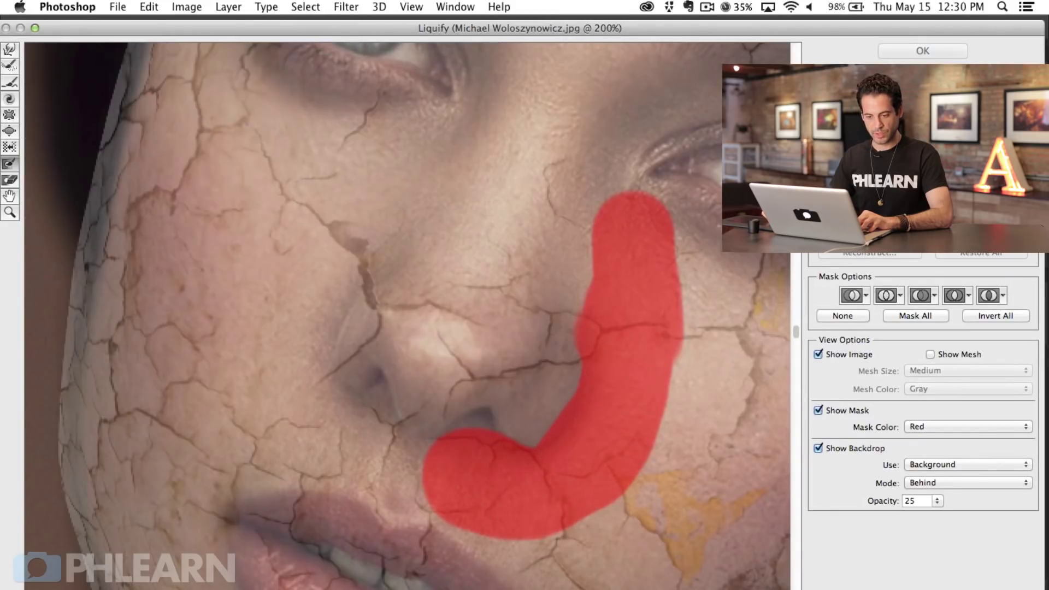
{"action": "mouse_move", "coordinate": [520, 287]}
{"action": "left_mouse_down"}
{"action": "mouse_move", "coordinate": [496, 288]}
{"action": "mouse_move", "coordinate": [554, 277]}
{"action": "mouse_move", "coordinate": [551, 344]}
{"action": "mouse_move", "coordinate": [526, 394]}
{"action": "mouse_move", "coordinate": [507, 396]}
{"action": "mouse_move", "coordinate": [549, 269]}
{"action": "left_mouse_up"}
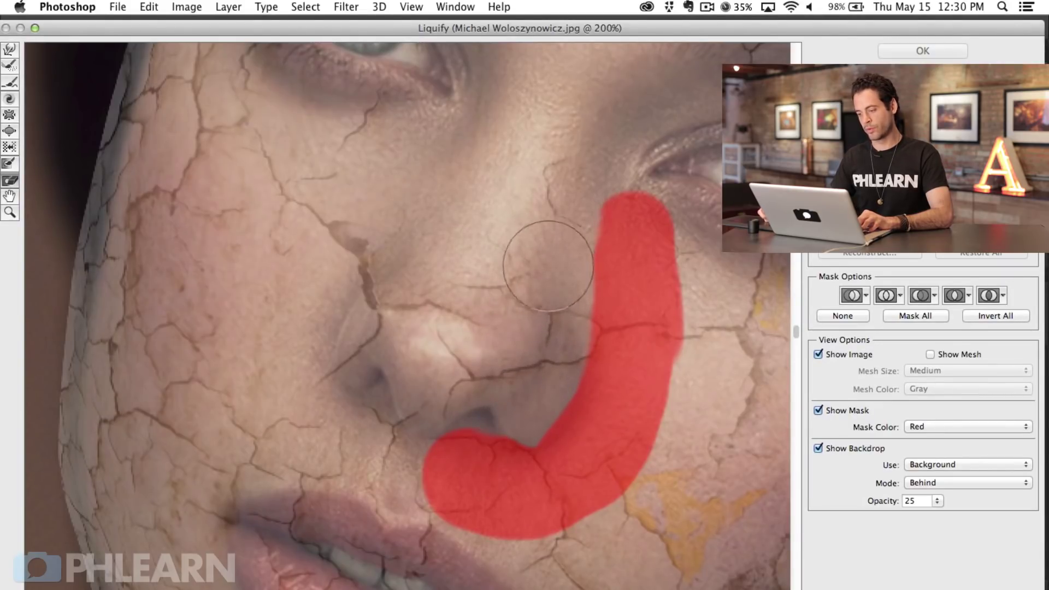
Push the cracks over the nose with Forward Warp to follow its contours beside the frozen area, and apply the Liquify filter
{"action": "left_click_drag", "start_coordinate": [584, 382], "coordinate": [493, 371]}
{"action": "left_click_drag", "start_coordinate": [395, 326], "coordinate": [501, 330]}
{"action": "left_click_drag", "start_coordinate": [381, 281], "coordinate": [547, 359]}
{"action": "left_click_drag", "start_coordinate": [380, 330], "coordinate": [440, 368]}
{"action": "left_click_drag", "start_coordinate": [441, 317], "coordinate": [506, 335]}
{"action": "left_click_drag", "start_coordinate": [532, 382], "coordinate": [418, 301]}
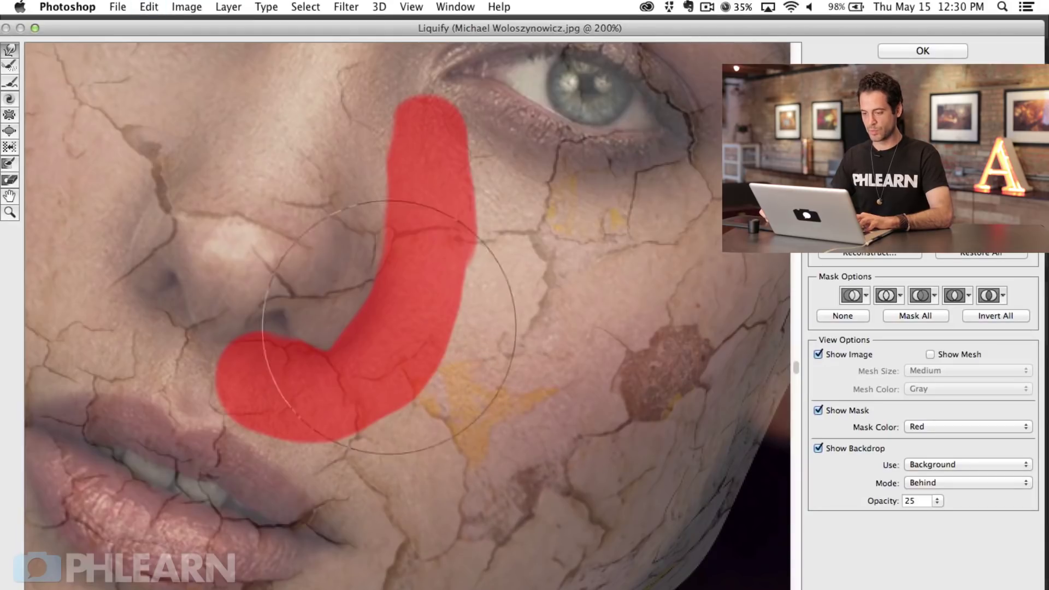
{"action": "left_click_drag", "start_coordinate": [307, 281], "coordinate": [386, 349]}
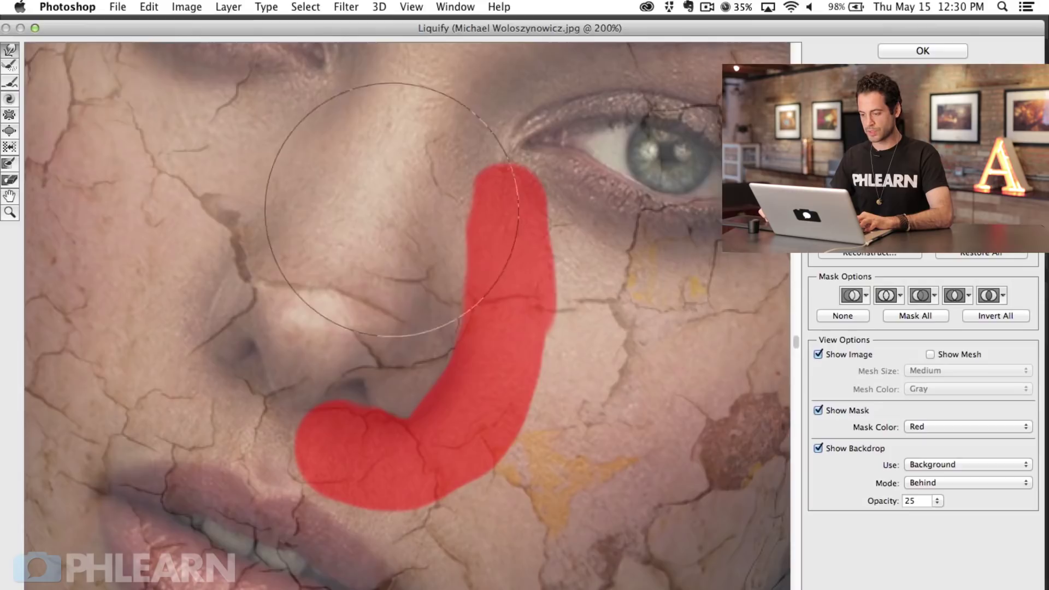
{"action": "mouse_move", "coordinate": [347, 346]}
{"action": "left_mouse_down"}
{"action": "mouse_move", "coordinate": [446, 389]}
{"action": "mouse_move", "coordinate": [425, 362]}
{"action": "left_mouse_up"}
{"action": "left_click", "coordinate": [918, 57]}
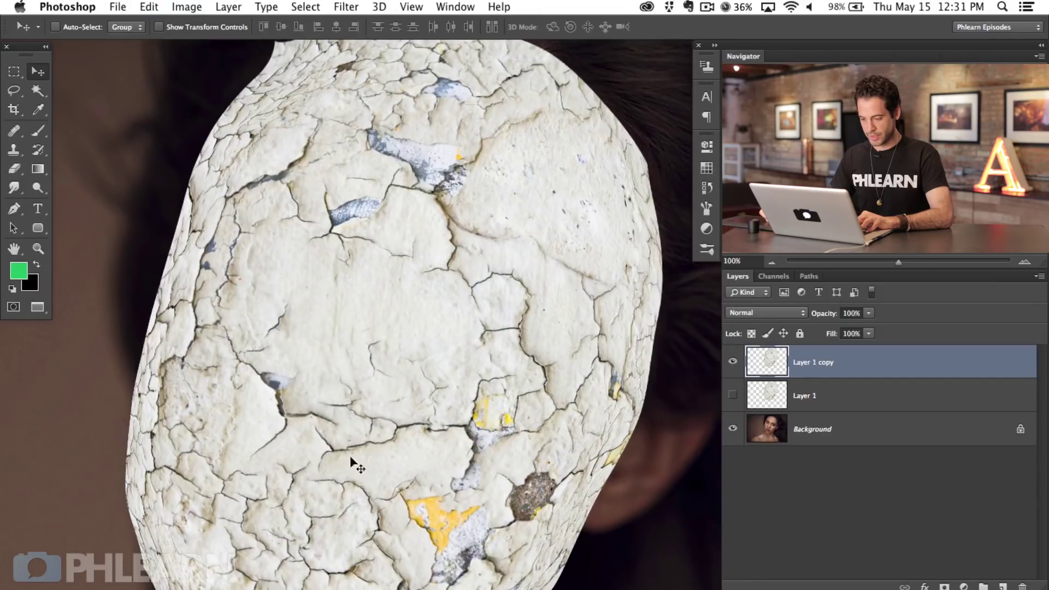
Toggle the last Liquify edit off and on to compare the cracks over the nose before and after
{"action": "key", "text": "super+z"}
{"action": "key", "text": "super+z"}
{"action": "key", "text": "super+z"}
{"action": "key", "text": "super+z"}
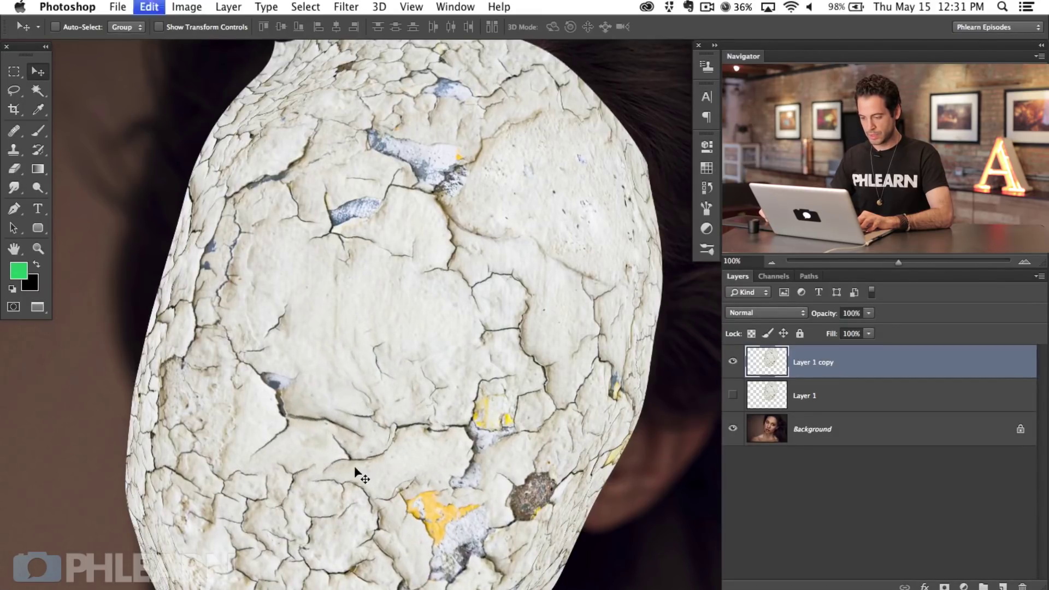
{"action": "key", "text": "super+z"}
{"action": "key", "text": "super+z"}
{"action": "key", "text": "super+z"}
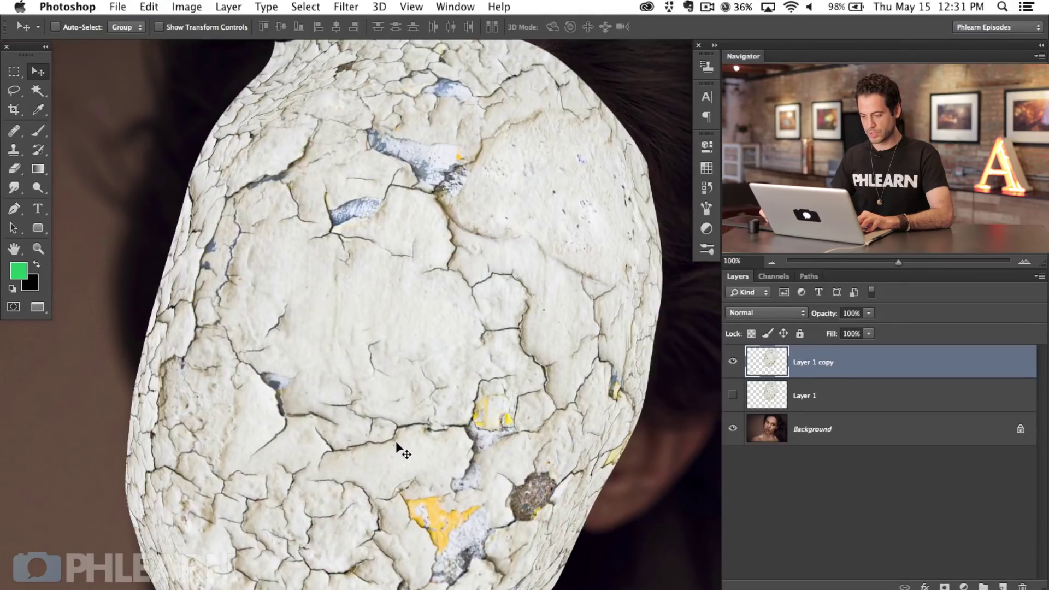
{"action": "key", "text": "super+z"}
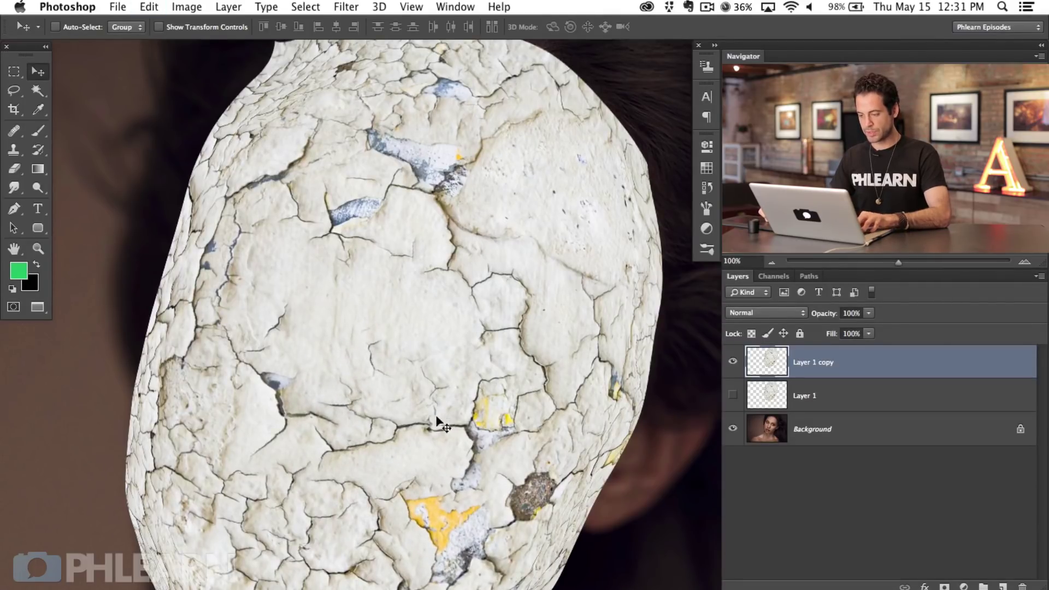
Reopen the texture copy in Liquify and use the Background layer as the backdrop
{"action": "key", "text": "shift+super+x"}
{"action": "left_click", "coordinate": [447, 303]}
{"action": "left_click", "coordinate": [447, 302]}
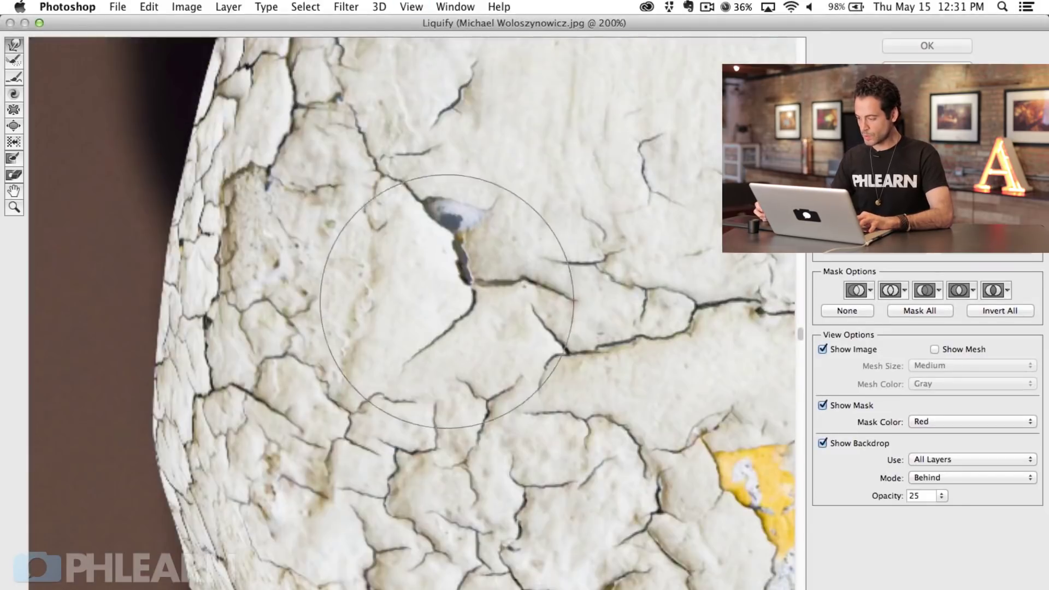
{"action": "scroll", "coordinate": [644, 377], "scroll_direction": "right", "scroll_amount": 3}
{"action": "left_click", "coordinate": [933, 460]}
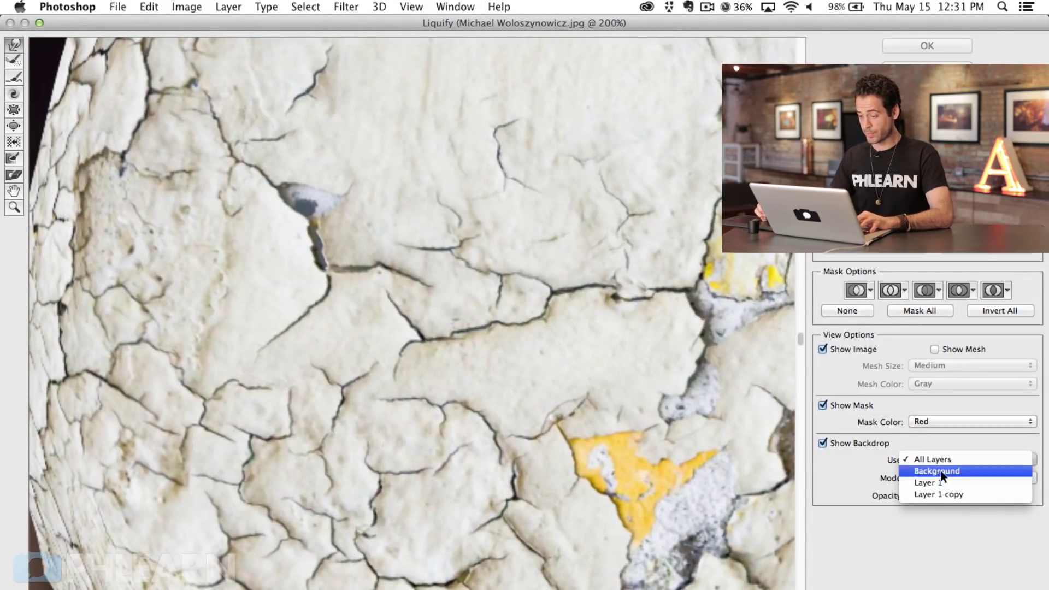
{"action": "left_click", "coordinate": [941, 471]}
{"action": "scroll", "coordinate": [575, 402], "scroll_direction": "up", "scroll_amount": 3}
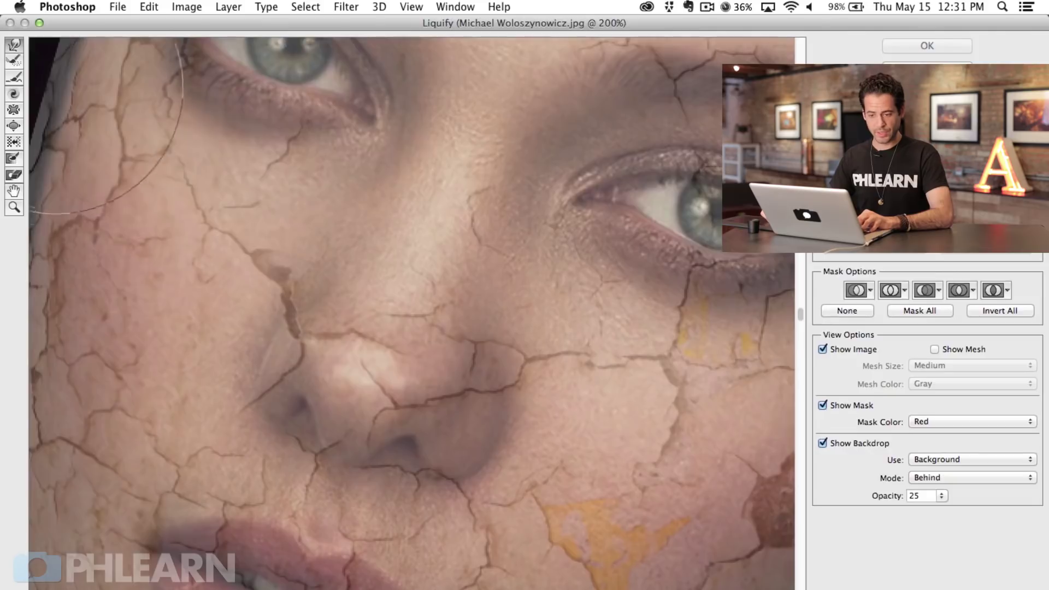
Paint a U-shaped freeze mask around both sides and the underside of the nose
{"action": "left_click", "coordinate": [17, 162]}
{"action": "mouse_move", "coordinate": [540, 365]}
{"action": "left_mouse_down"}
{"action": "mouse_move", "coordinate": [548, 300]}
{"action": "mouse_move", "coordinate": [542, 454]}
{"action": "mouse_move", "coordinate": [504, 512]}
{"action": "mouse_move", "coordinate": [531, 463]}
{"action": "mouse_move", "coordinate": [499, 500]}
{"action": "mouse_move", "coordinate": [465, 516]}
{"action": "mouse_move", "coordinate": [296, 499]}
{"action": "left_mouse_up"}
{"action": "mouse_move", "coordinate": [375, 347]}
{"action": "left_mouse_down"}
{"action": "mouse_move", "coordinate": [438, 366]}
{"action": "mouse_move", "coordinate": [419, 334]}
{"action": "mouse_move", "coordinate": [445, 377]}
{"action": "left_mouse_up"}
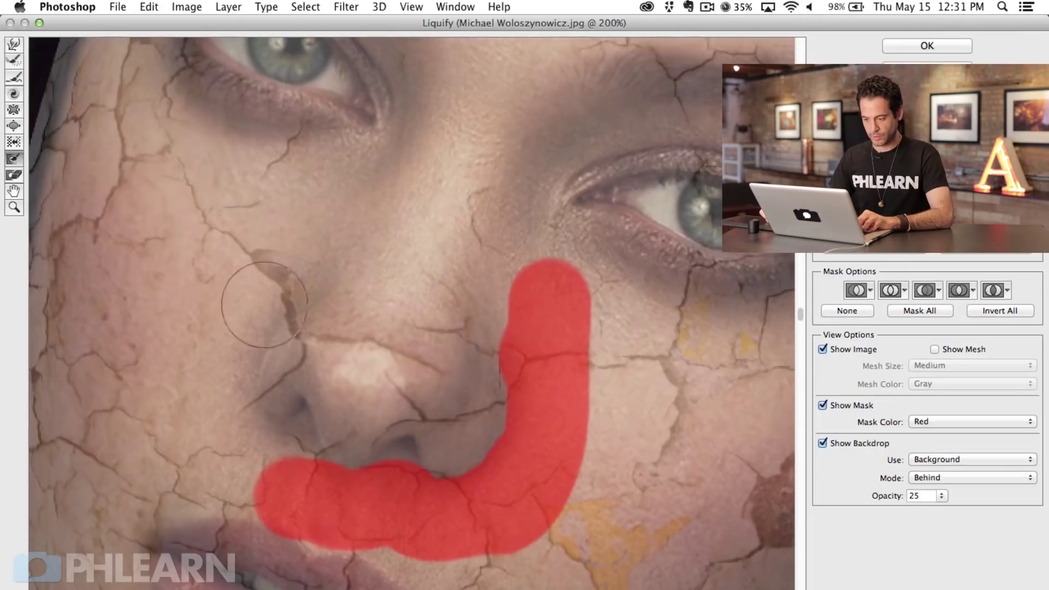
{"action": "mouse_move", "coordinate": [335, 186]}
{"action": "left_mouse_down"}
{"action": "mouse_move", "coordinate": [310, 234]}
{"action": "mouse_move", "coordinate": [243, 310]}
{"action": "mouse_move", "coordinate": [225, 356]}
{"action": "mouse_move", "coordinate": [240, 443]}
{"action": "mouse_move", "coordinate": [293, 464]}
{"action": "left_mouse_up"}
Push the cracks inside the frozen area with Forward Warp to follow the nose's contours, and apply the Liquify filter
{"action": "left_click", "coordinate": [17, 47]}
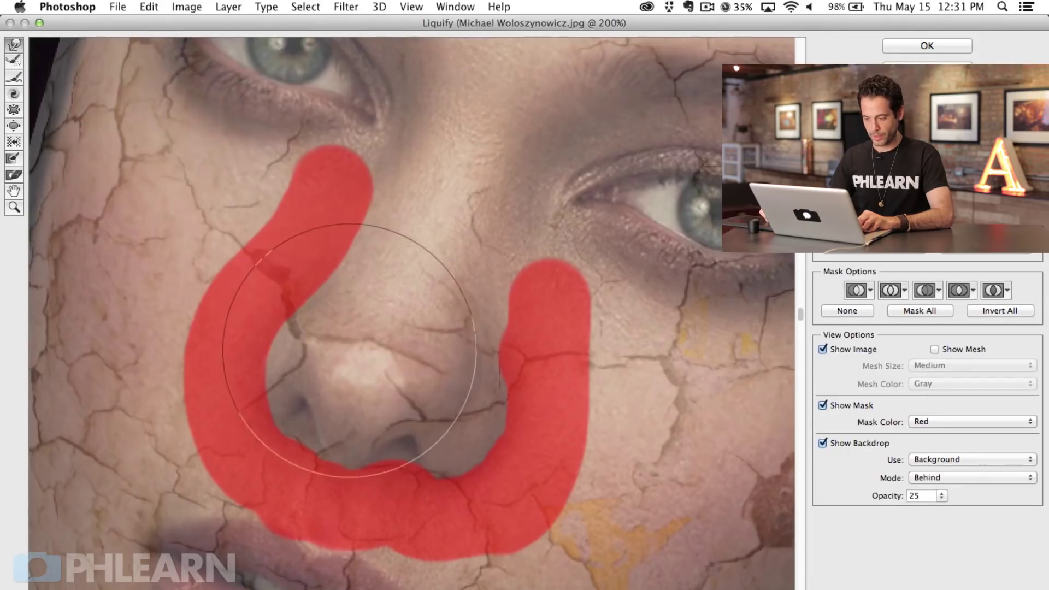
{"action": "mouse_move", "coordinate": [380, 344]}
{"action": "left_mouse_down"}
{"action": "mouse_move", "coordinate": [336, 340]}
{"action": "mouse_move", "coordinate": [319, 359]}
{"action": "left_mouse_up"}
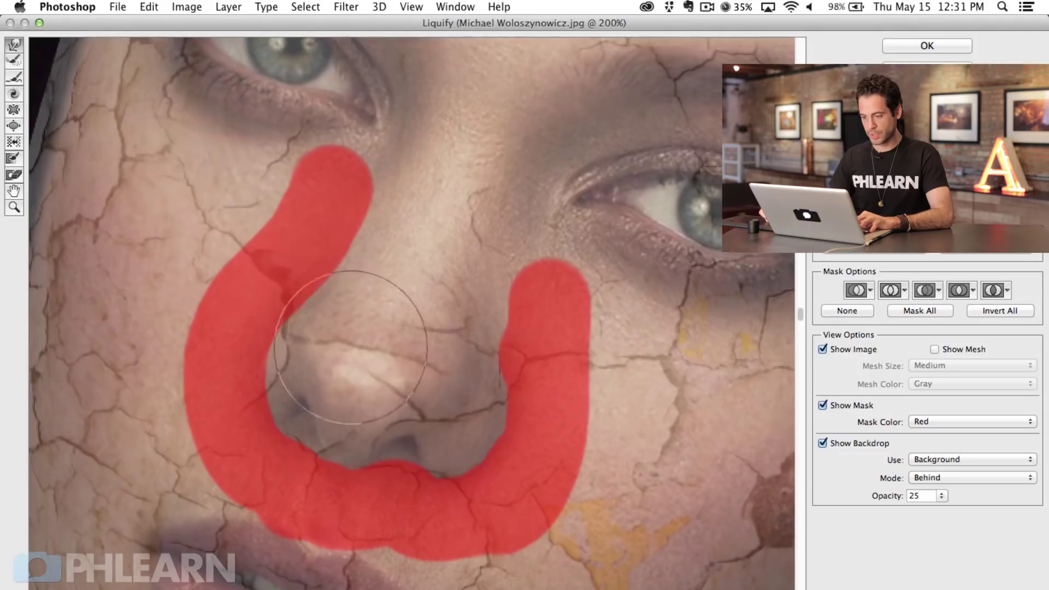
{"action": "scroll", "coordinate": [572, 211], "scroll_direction": "up", "scroll_amount": 5}
{"action": "scroll", "coordinate": [572, 211], "scroll_direction": "right", "scroll_amount": 2}
{"action": "left_click", "coordinate": [943, 45]}
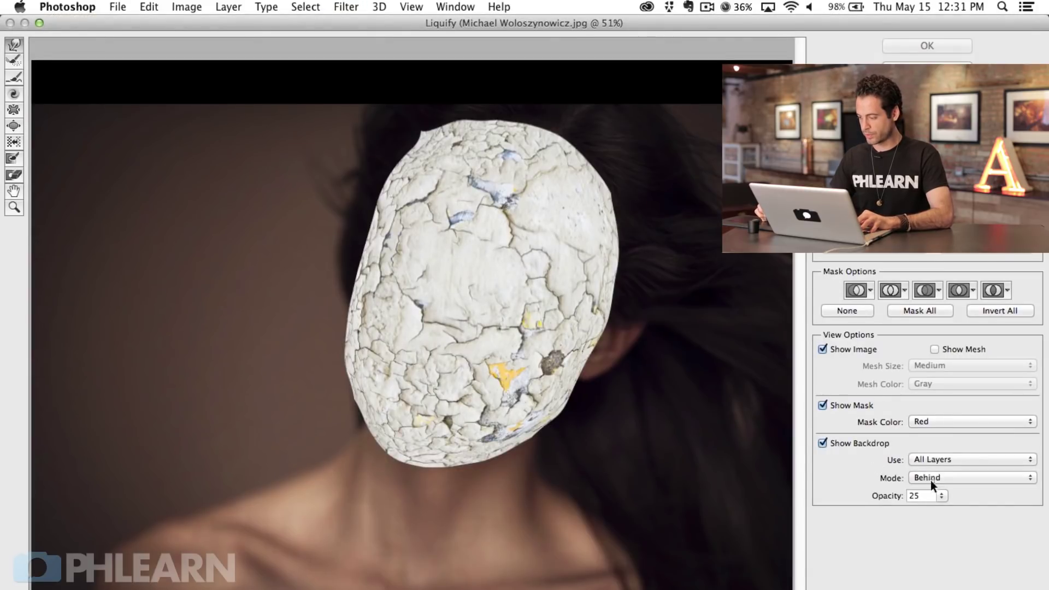
Set the backdrop of a new Liquify session on the texture copy to the Background layer
{"action": "left_click", "coordinate": [930, 480]}
{"action": "left_click", "coordinate": [936, 455]}
{"action": "left_click", "coordinate": [937, 461]}
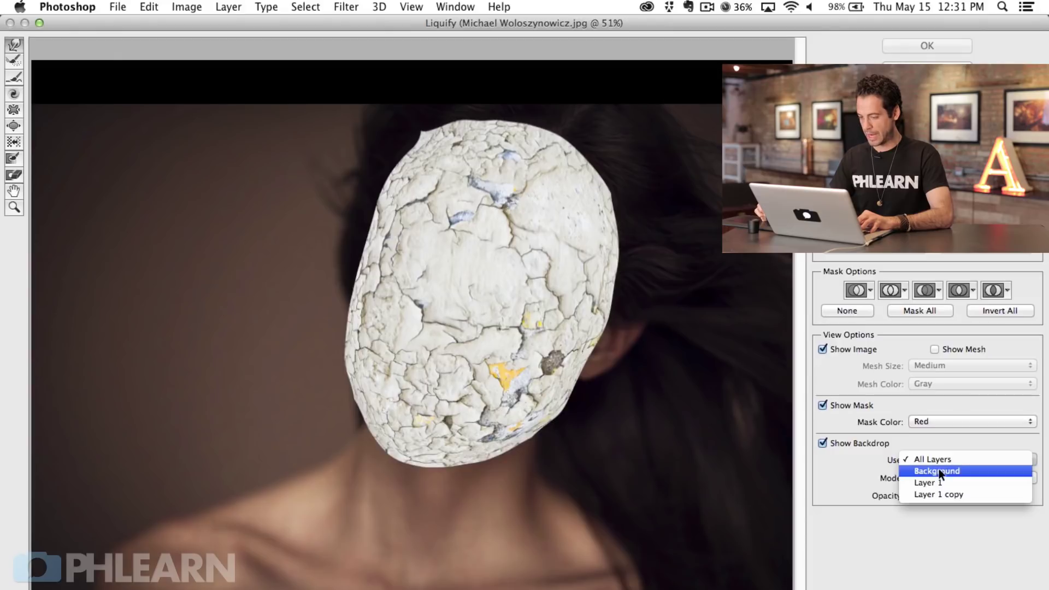
{"action": "left_click", "coordinate": [937, 471]}
{"action": "key", "text": "super+plus"}
{"action": "key", "text": "super+plus"}
{"action": "key", "text": "super+plus"}
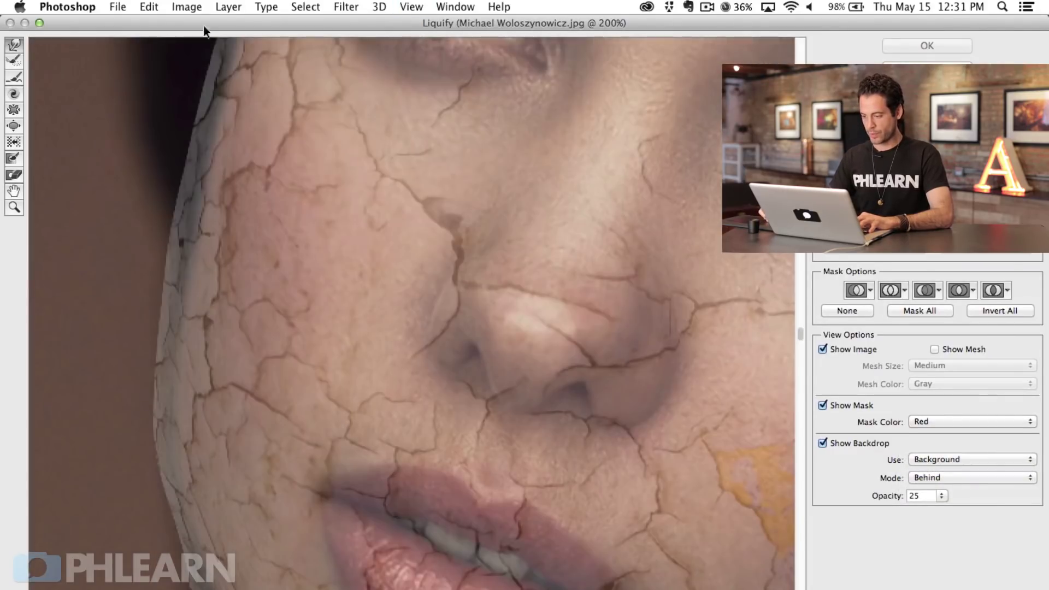
Paint a freeze mask between the woman's left eye and eyebrow, curving down past the outer corner, and warp the cracks over the eyelid
{"action": "mouse_move", "coordinate": [684, 244]}
{"action": "left_mouse_down"}
{"action": "mouse_move", "coordinate": [387, 405]}
{"action": "mouse_move", "coordinate": [261, 417]}
{"action": "left_mouse_up"}
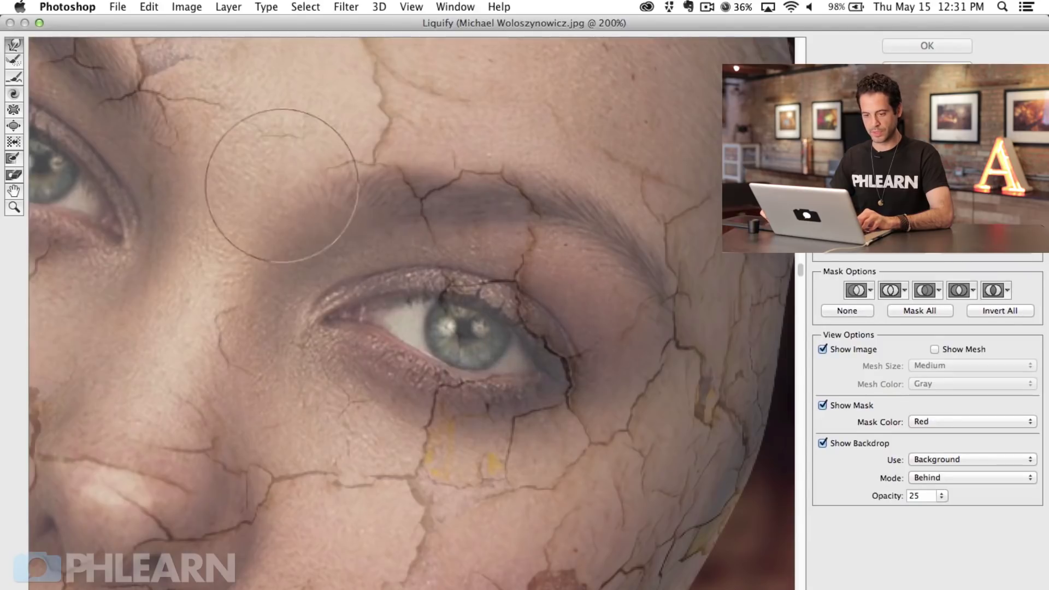
{"action": "left_click_drag", "start_coordinate": [501, 285], "coordinate": [454, 274]}
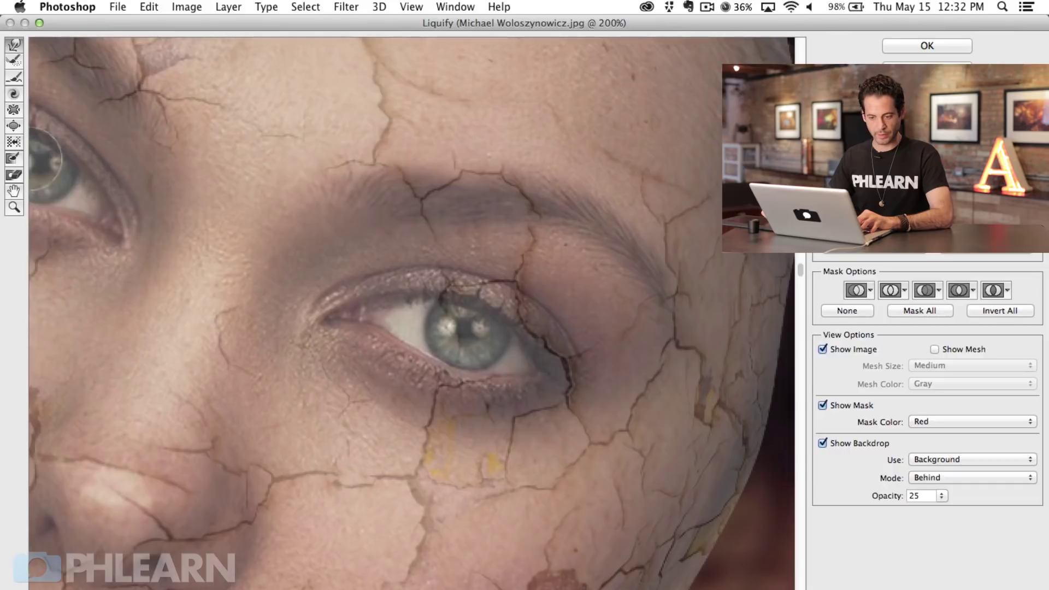
{"action": "mouse_move", "coordinate": [380, 222]}
{"action": "left_mouse_down"}
{"action": "mouse_move", "coordinate": [368, 224]}
{"action": "mouse_move", "coordinate": [509, 241]}
{"action": "mouse_move", "coordinate": [540, 260]}
{"action": "mouse_move", "coordinate": [599, 325]}
{"action": "mouse_move", "coordinate": [633, 460]}
{"action": "left_mouse_up"}
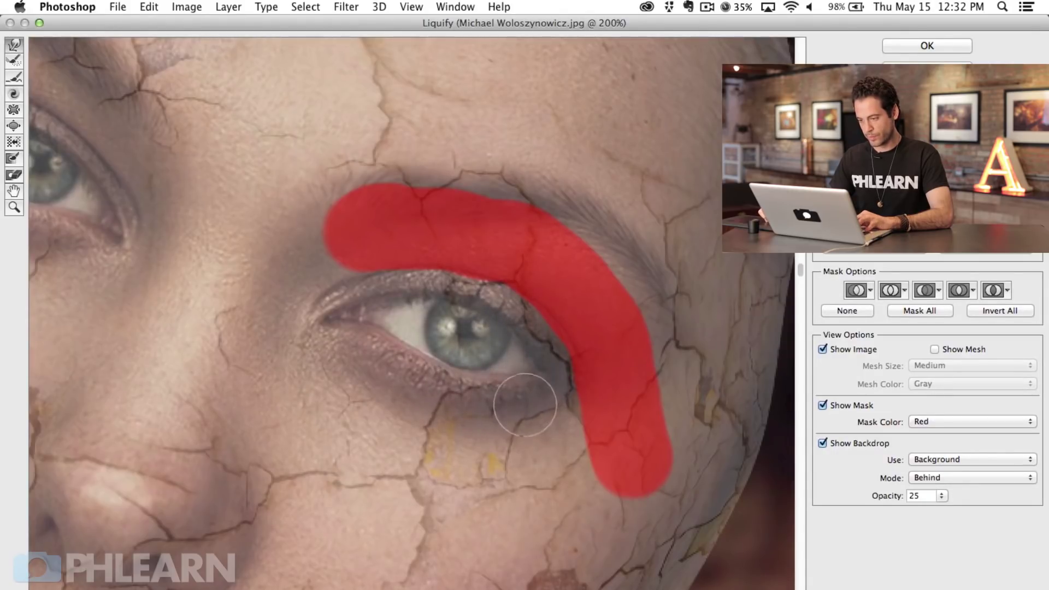
Freeze the area above the woman's right eye, push the cracks along its lid with Forward Warp, and apply the Liquify filter
{"action": "left_click_drag", "start_coordinate": [104, 199], "coordinate": [473, 370]}
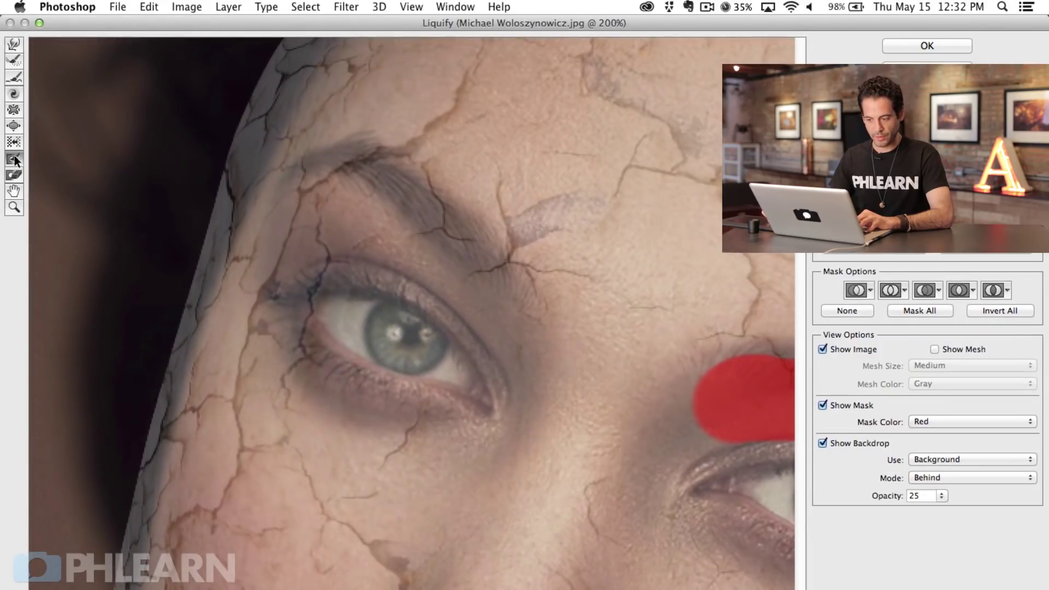
{"action": "mouse_move", "coordinate": [511, 317]}
{"action": "left_mouse_down"}
{"action": "mouse_move", "coordinate": [485, 271]}
{"action": "mouse_move", "coordinate": [494, 294]}
{"action": "mouse_move", "coordinate": [429, 238]}
{"action": "mouse_move", "coordinate": [365, 222]}
{"action": "mouse_move", "coordinate": [317, 232]}
{"action": "mouse_move", "coordinate": [240, 272]}
{"action": "left_mouse_up"}
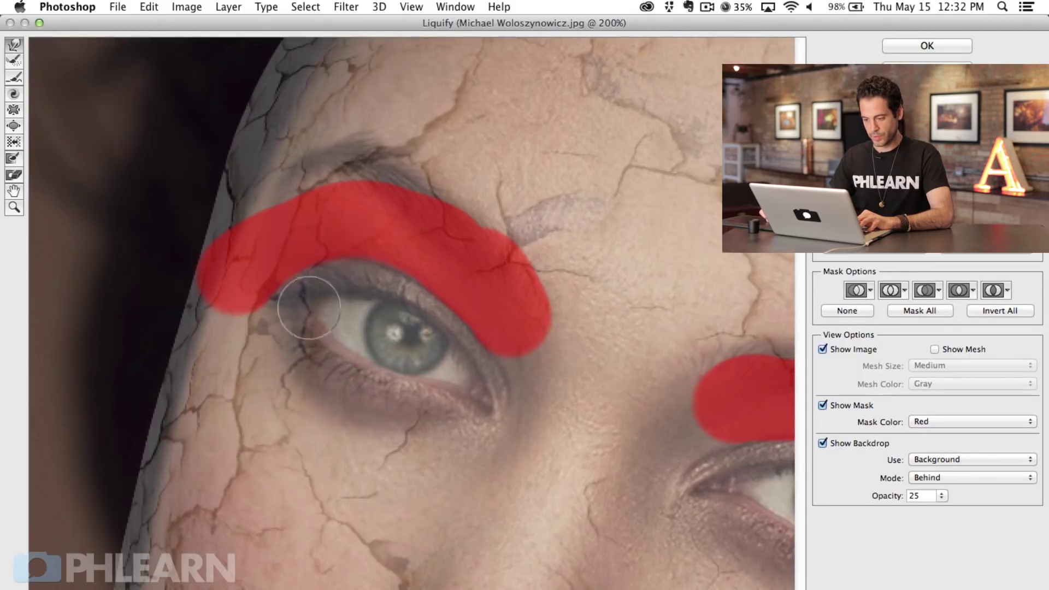
{"action": "left_click_drag", "start_coordinate": [335, 335], "coordinate": [336, 327]}
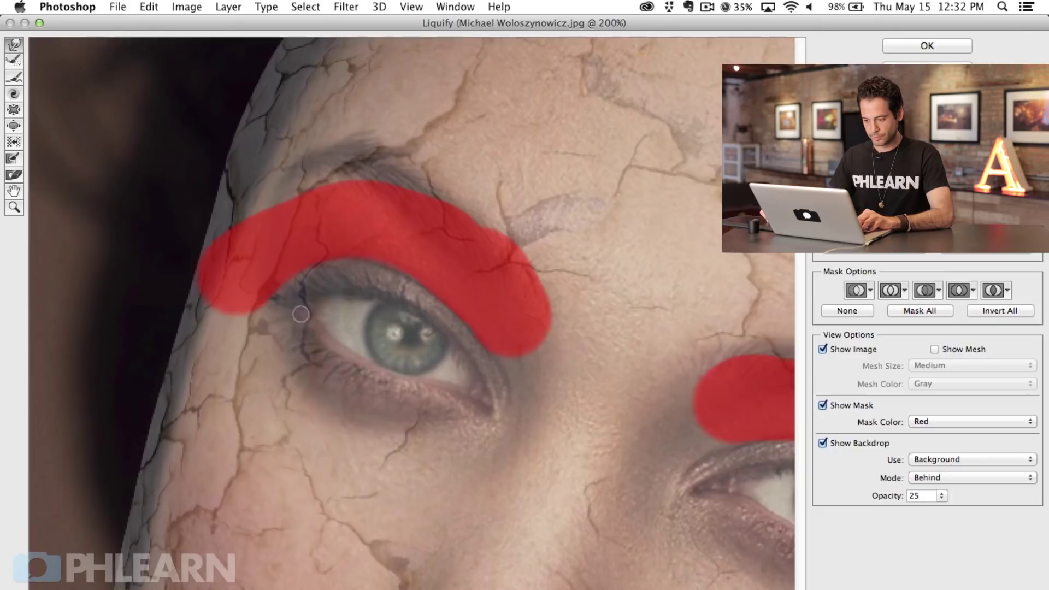
{"action": "mouse_move", "coordinate": [541, 284]}
{"action": "left_mouse_down"}
{"action": "mouse_move", "coordinate": [389, 255]}
{"action": "mouse_move", "coordinate": [391, 243]}
{"action": "left_mouse_up"}
{"action": "left_click_drag", "start_coordinate": [390, 330], "coordinate": [429, 422]}
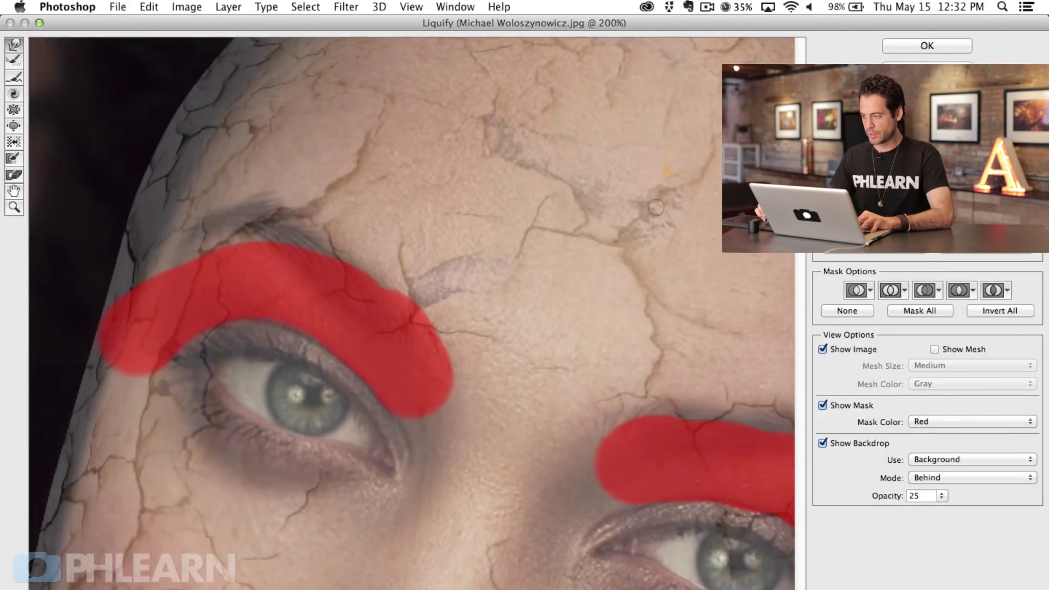
{"action": "left_click", "coordinate": [929, 45]}
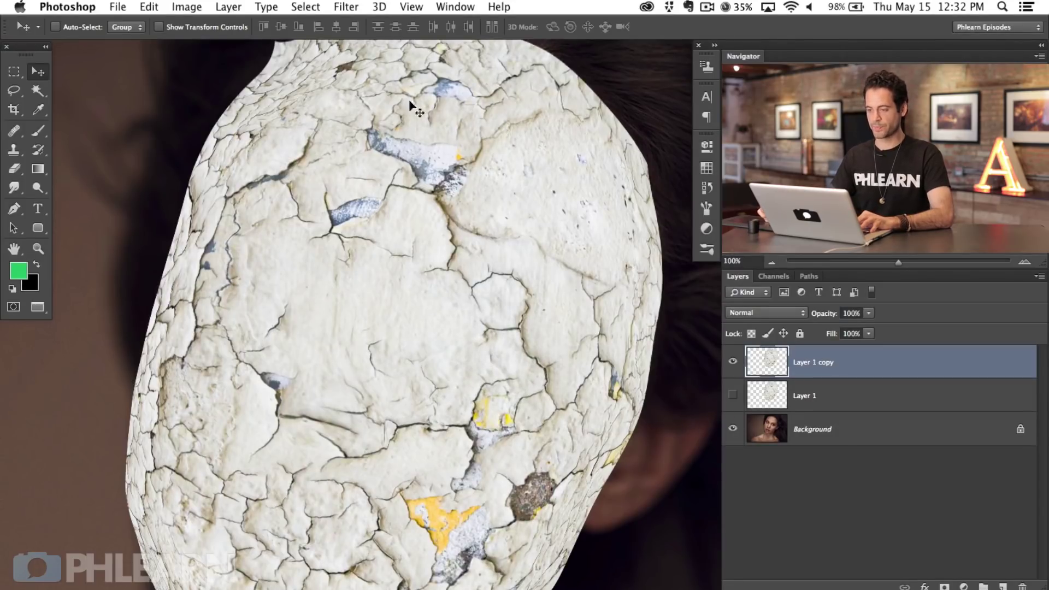
Start another Liquify session on the texture copy with the Background layer as backdrop
{"action": "left_click", "coordinate": [358, 11]}
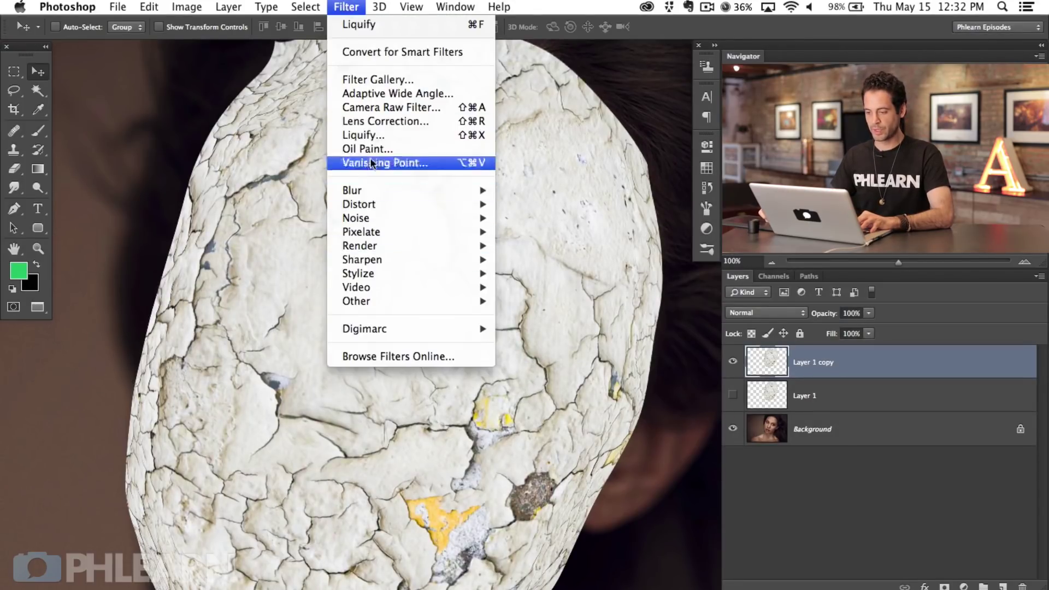
{"action": "left_click", "coordinate": [361, 135]}
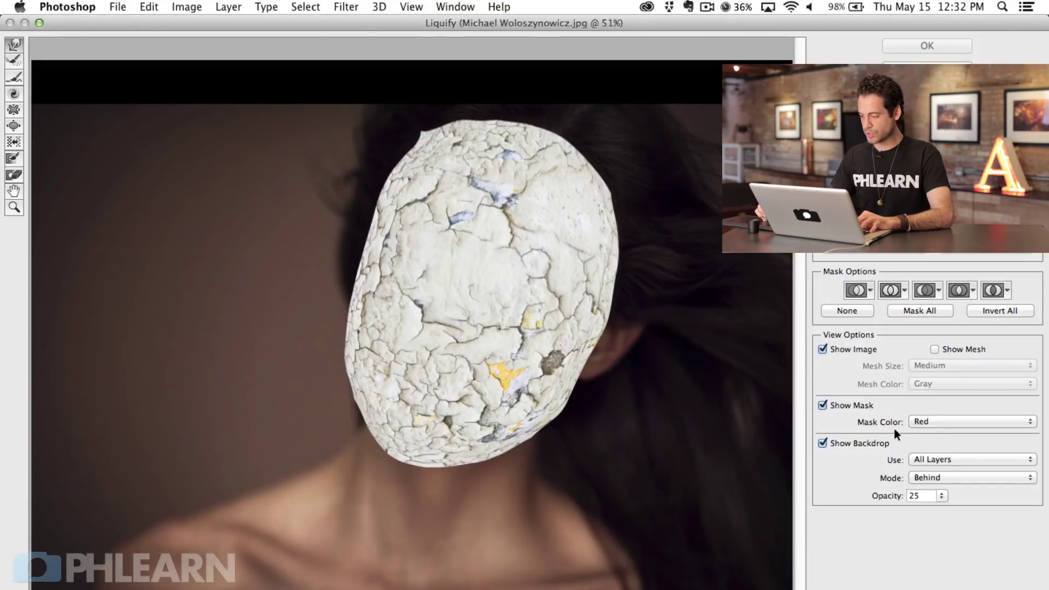
{"action": "left_click", "coordinate": [929, 455]}
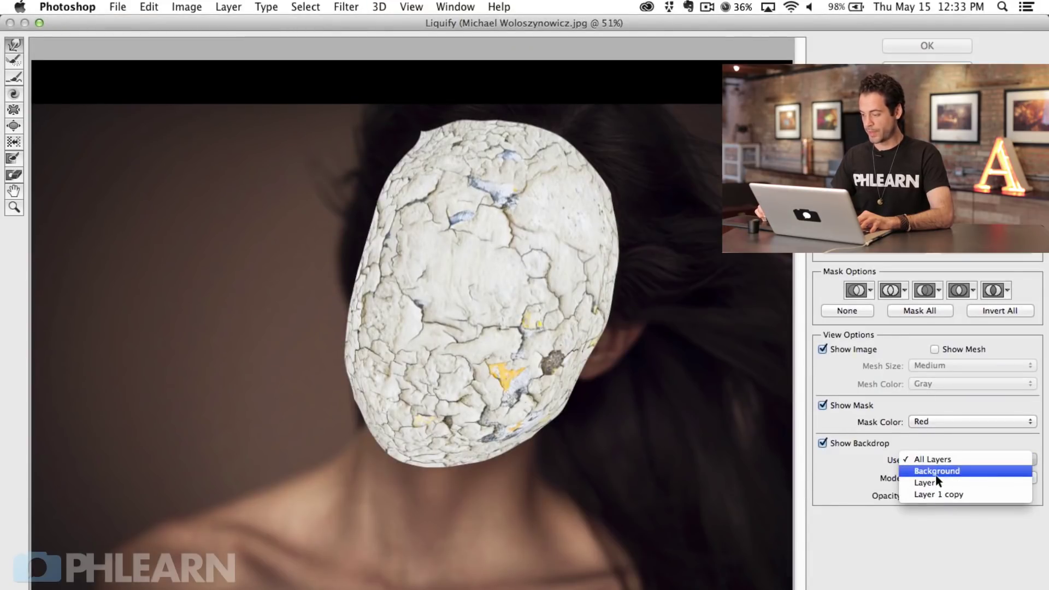
{"action": "left_click", "coordinate": [936, 472]}
{"action": "key", "text": "super+1"}
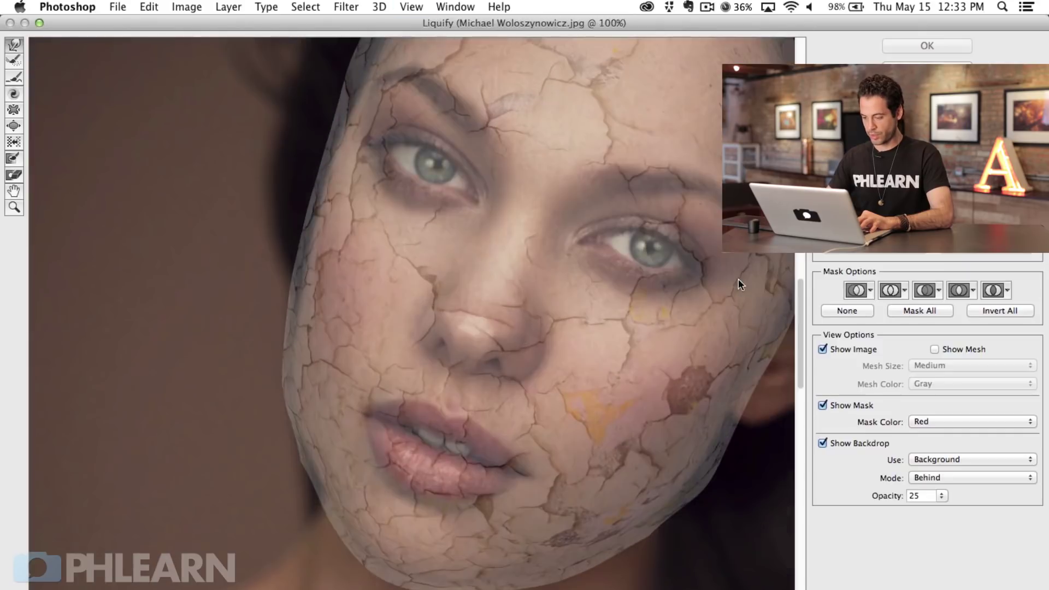
Push the cracks around the lips and the corner of the mouth with Forward Warp to follow the mouth's shape
{"action": "left_click_drag", "start_coordinate": [402, 403], "coordinate": [328, 159]}
{"action": "left_click_drag", "start_coordinate": [324, 363], "coordinate": [364, 367]}
{"action": "mouse_move", "coordinate": [365, 282]}
{"action": "left_mouse_down"}
{"action": "mouse_move", "coordinate": [333, 314]}
{"action": "mouse_move", "coordinate": [386, 278]}
{"action": "mouse_move", "coordinate": [356, 282]}
{"action": "left_mouse_up"}
{"action": "left_click_drag", "start_coordinate": [444, 311], "coordinate": [419, 340]}
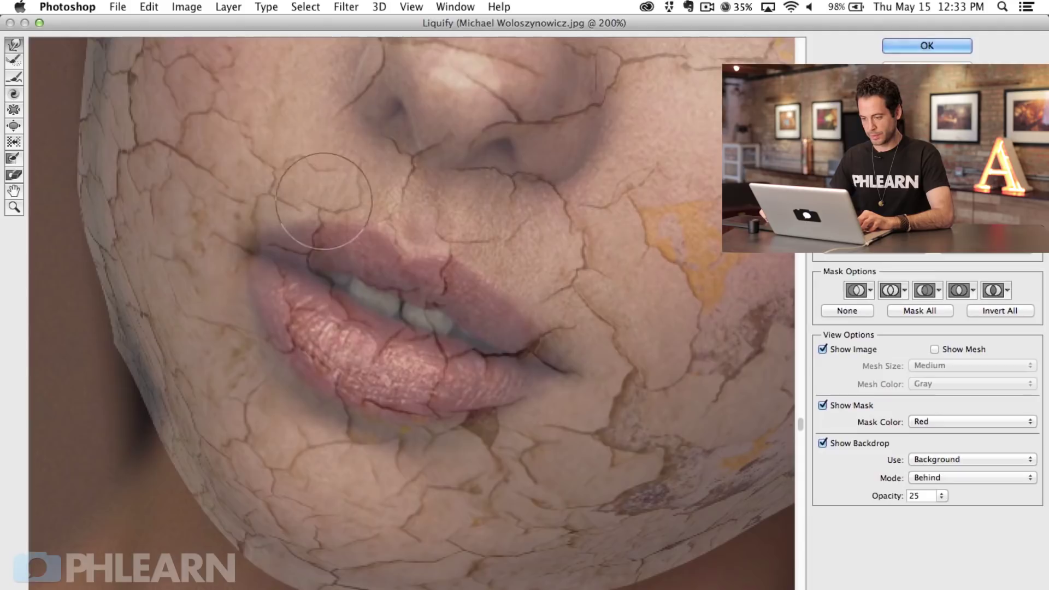
{"action": "left_click_drag", "start_coordinate": [450, 224], "coordinate": [462, 240]}
{"action": "left_click_drag", "start_coordinate": [444, 331], "coordinate": [427, 331]}
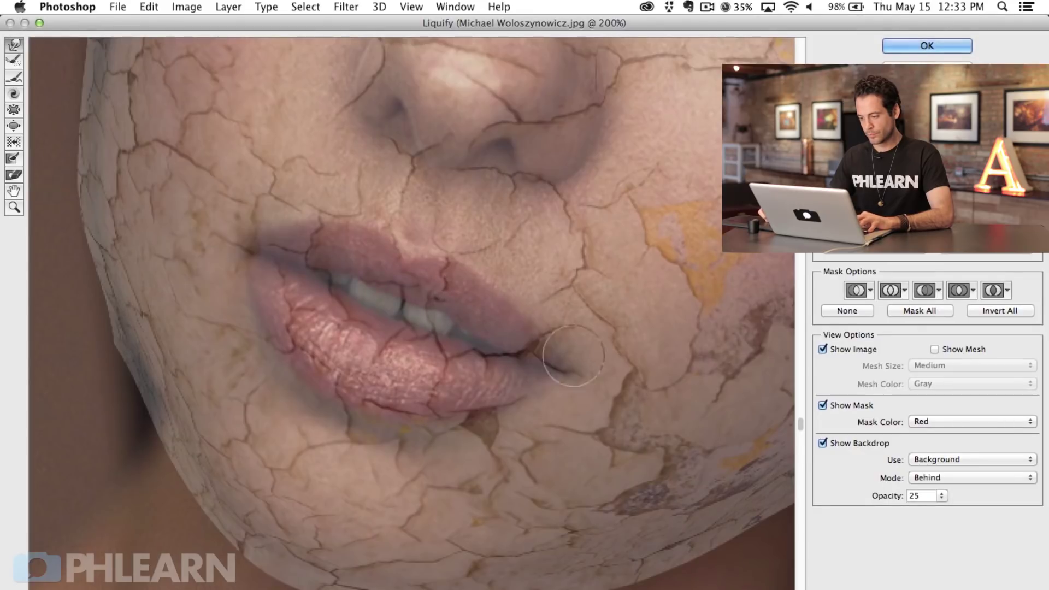
{"action": "left_click_drag", "start_coordinate": [562, 368], "coordinate": [490, 428]}
Nudge the cracks around the eyes and eyebrows with Forward Warp to follow their contours, and apply the Liquify filter
{"action": "mouse_move", "coordinate": [581, 337]}
{"action": "left_mouse_down"}
{"action": "mouse_move", "coordinate": [473, 408]}
{"action": "mouse_move", "coordinate": [440, 460]}
{"action": "left_mouse_up"}
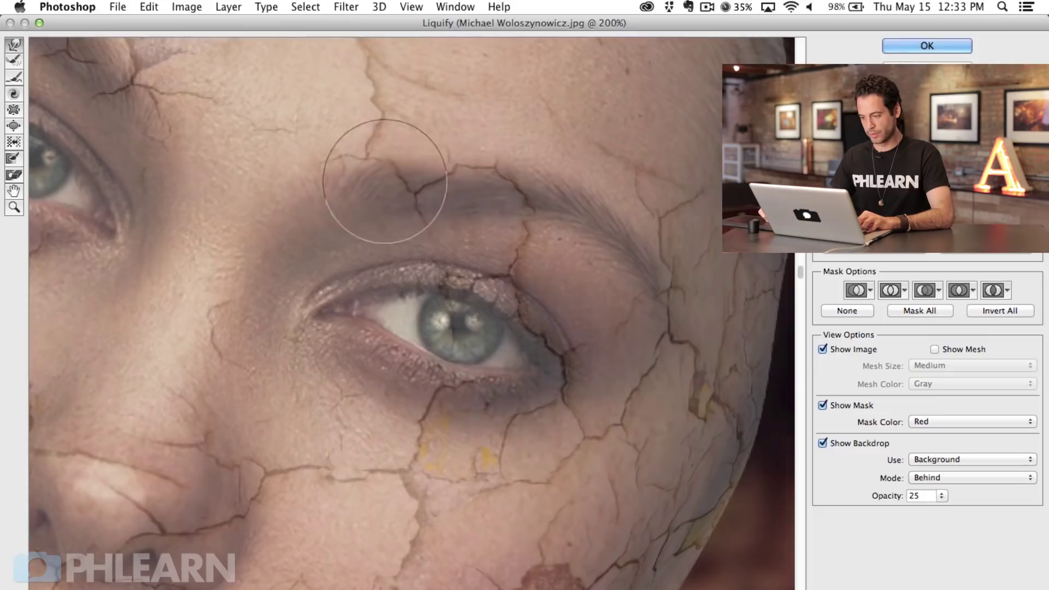
{"action": "left_click", "coordinate": [545, 257]}
{"action": "mouse_move", "coordinate": [516, 244]}
{"action": "left_mouse_down"}
{"action": "mouse_move", "coordinate": [519, 266]}
{"action": "mouse_move", "coordinate": [508, 259]}
{"action": "mouse_move", "coordinate": [530, 244]}
{"action": "mouse_move", "coordinate": [511, 244]}
{"action": "mouse_move", "coordinate": [536, 230]}
{"action": "left_mouse_up"}
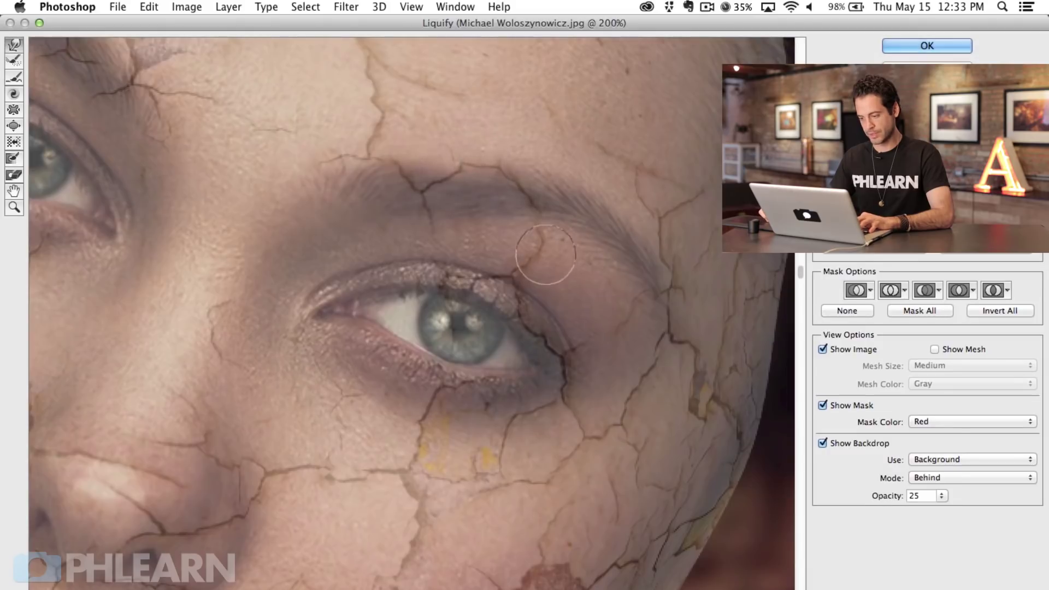
{"action": "left_click_drag", "start_coordinate": [304, 252], "coordinate": [611, 405]}
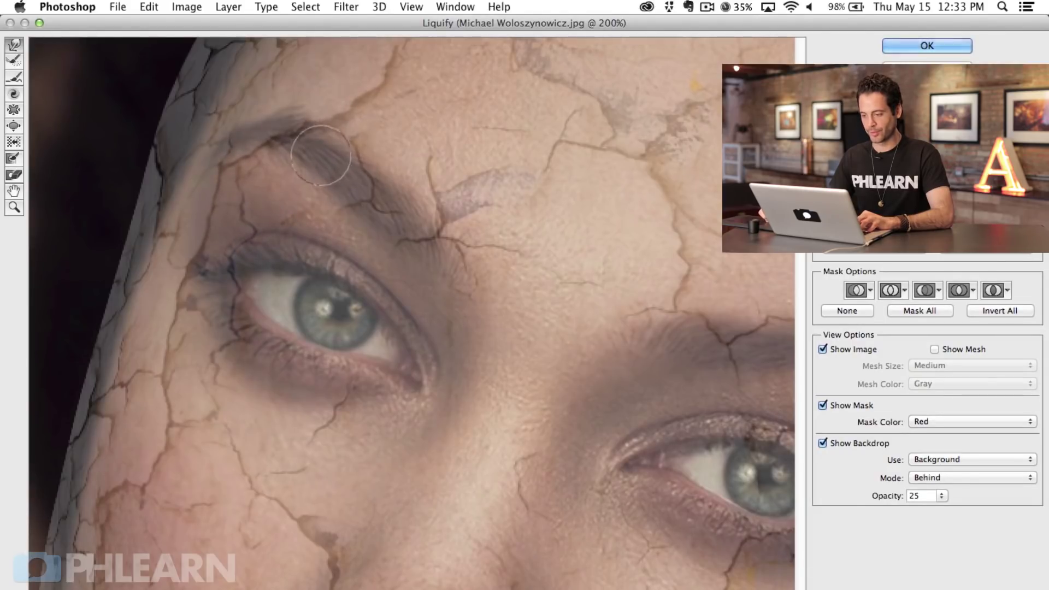
{"action": "key", "text": "super+minus"}
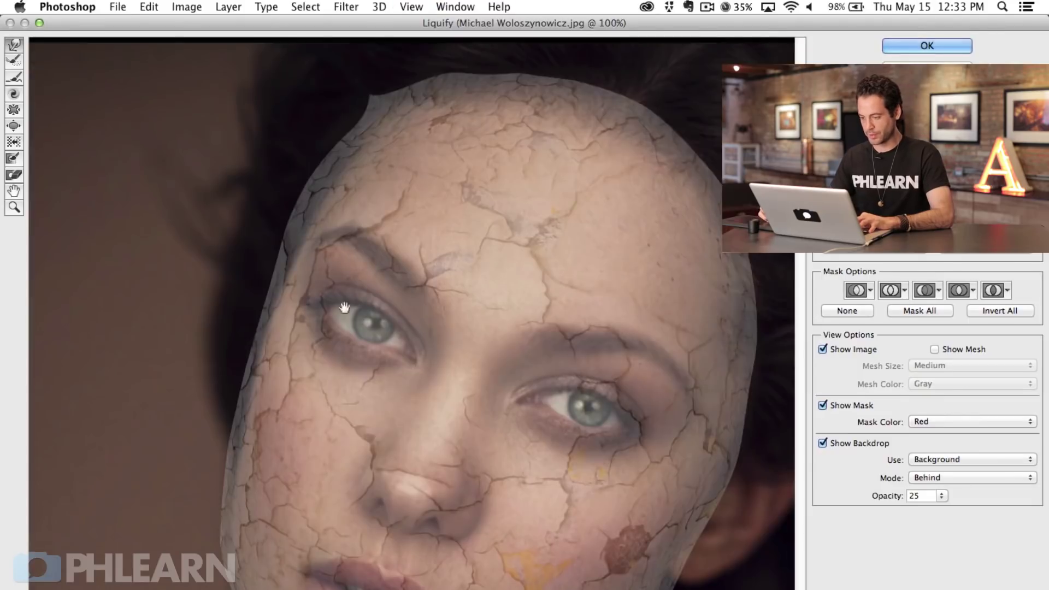
{"action": "left_click_drag", "start_coordinate": [344, 308], "coordinate": [289, 199]}
{"action": "mouse_move", "coordinate": [428, 359]}
{"action": "left_mouse_down"}
{"action": "mouse_move", "coordinate": [382, 300]}
{"action": "mouse_move", "coordinate": [363, 422]}
{"action": "left_mouse_up"}
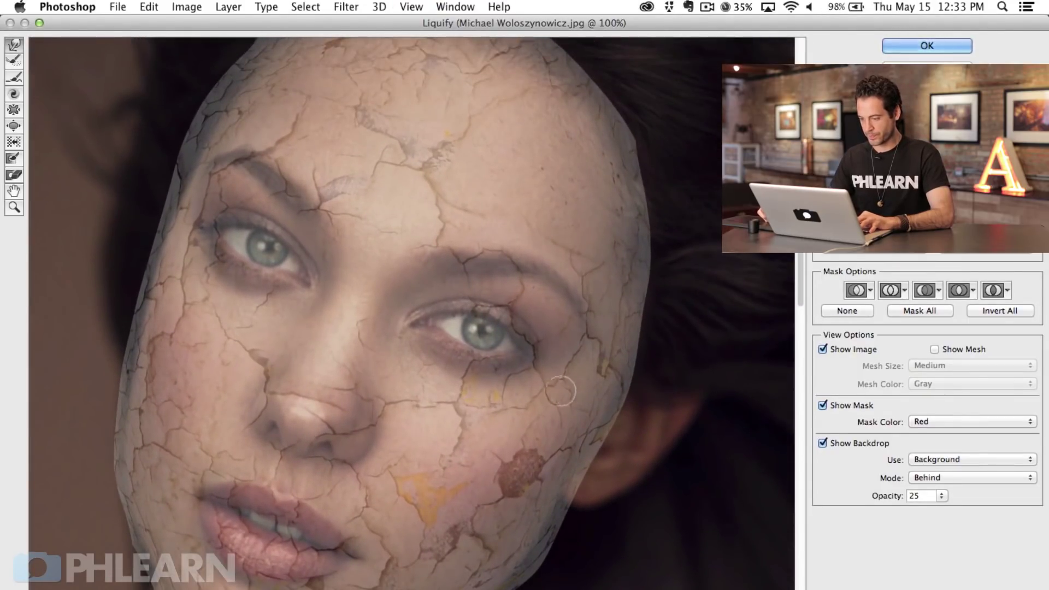
{"action": "left_click", "coordinate": [941, 46]}
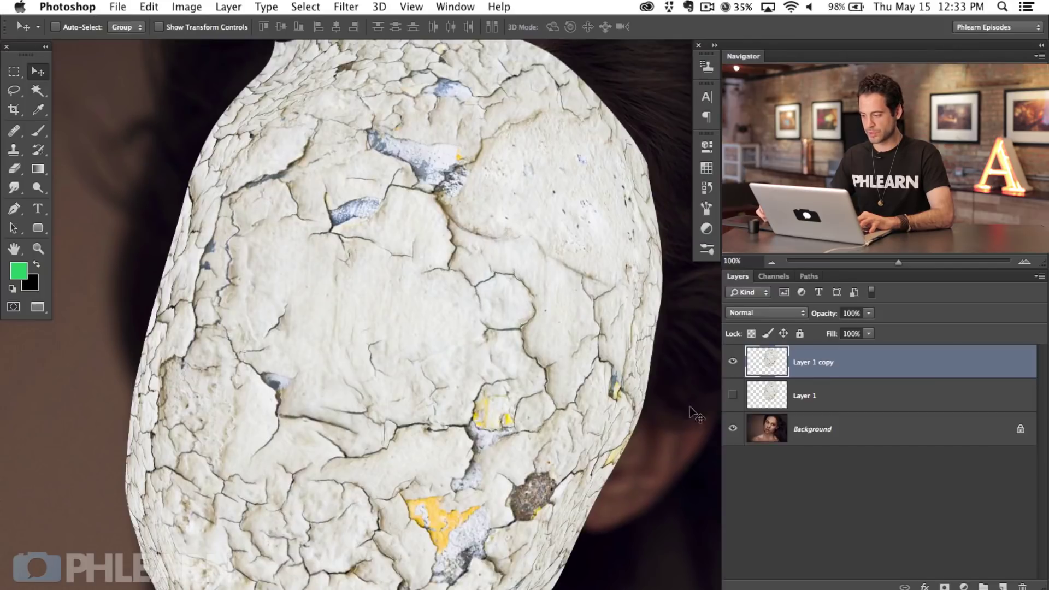
Toggle the visibility of the texture layers to compare the liquified cracks with the original texture and the face
{"action": "left_click", "coordinate": [733, 362]}
{"action": "left_click", "coordinate": [733, 362]}
{"action": "left_click", "coordinate": [733, 363]}
{"action": "left_click", "coordinate": [733, 364]}
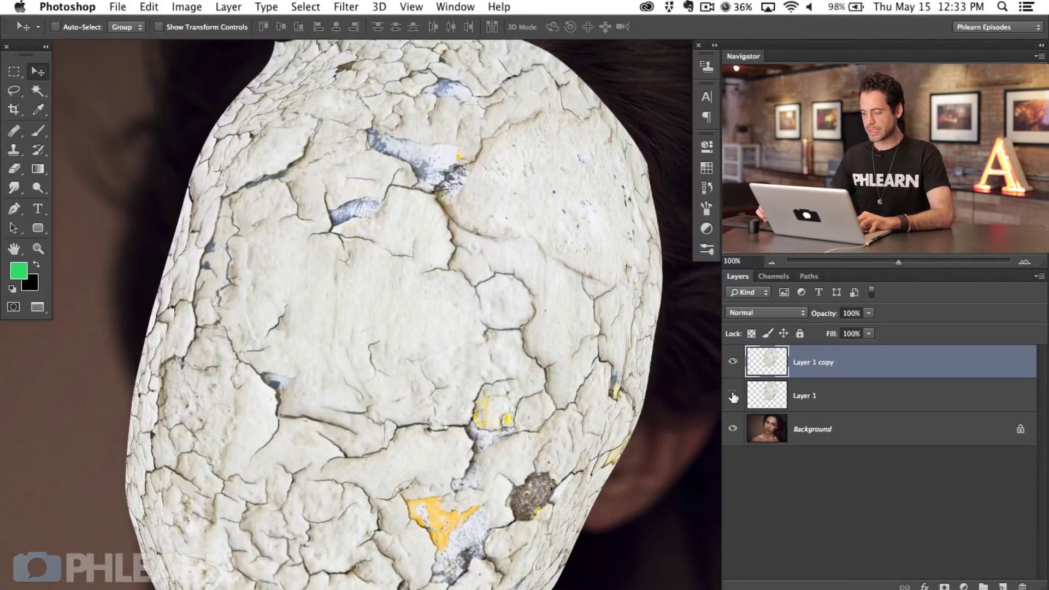
{"action": "left_click", "coordinate": [733, 362]}
{"action": "left_click", "coordinate": [733, 363]}
{"action": "left_click", "coordinate": [733, 363]}
{"action": "left_click", "coordinate": [733, 362]}
Delete the original Layer 1 and make Layer 1 copy the active layer
{"action": "left_click", "coordinate": [829, 395]}
{"action": "key", "text": "Delete"}
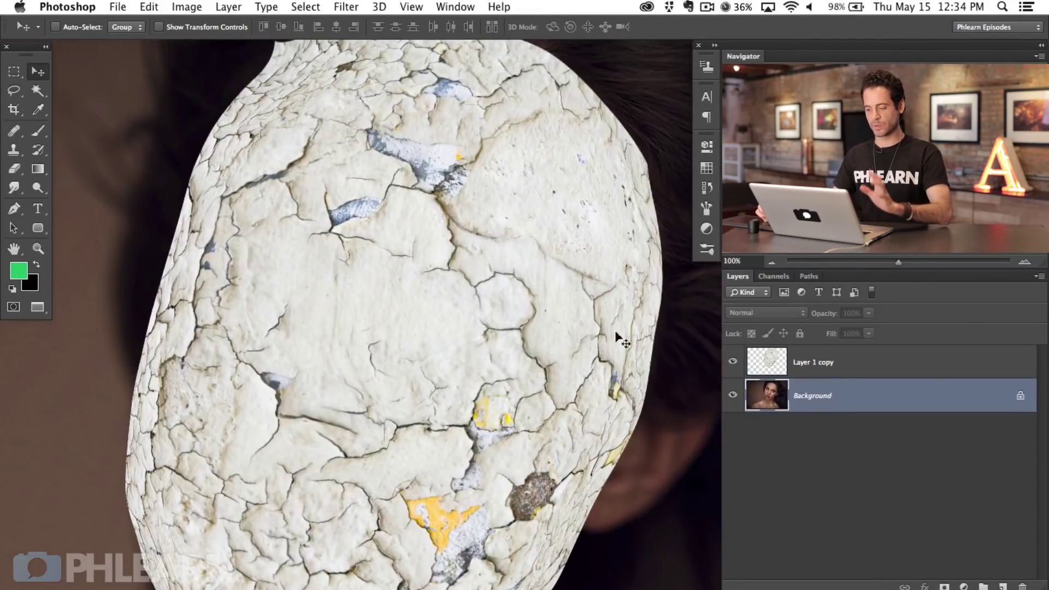
{"action": "left_click", "coordinate": [831, 363]}
{"action": "left_click_drag", "start_coordinate": [428, 385], "coordinate": [444, 373]}
{"action": "key", "text": "super+0"}
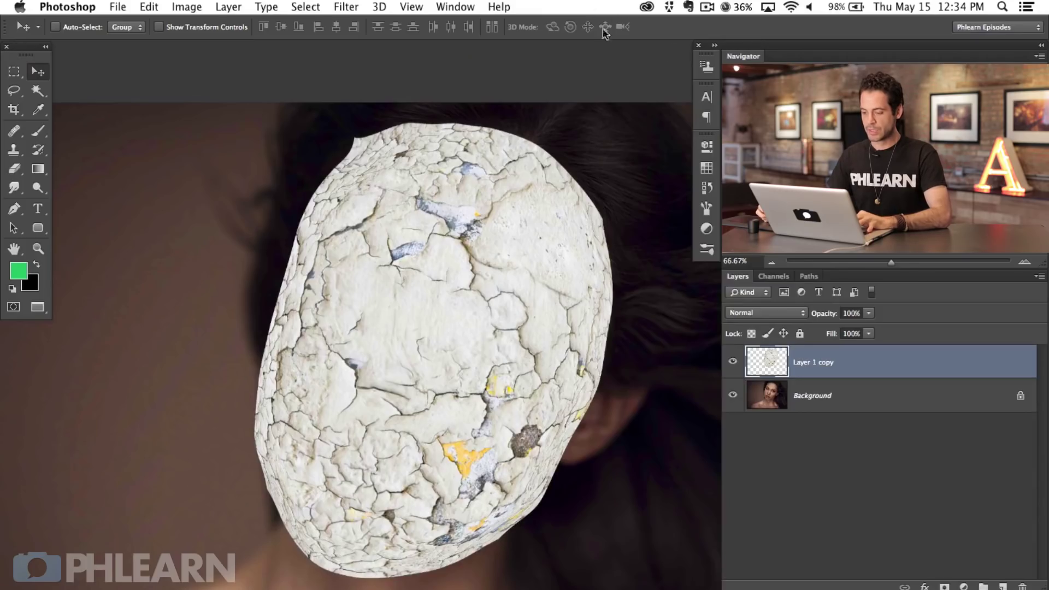
Set the blend mode of Layer 1 copy to Multiply
{"action": "left_click_drag", "start_coordinate": [498, 352], "coordinate": [469, 343]}
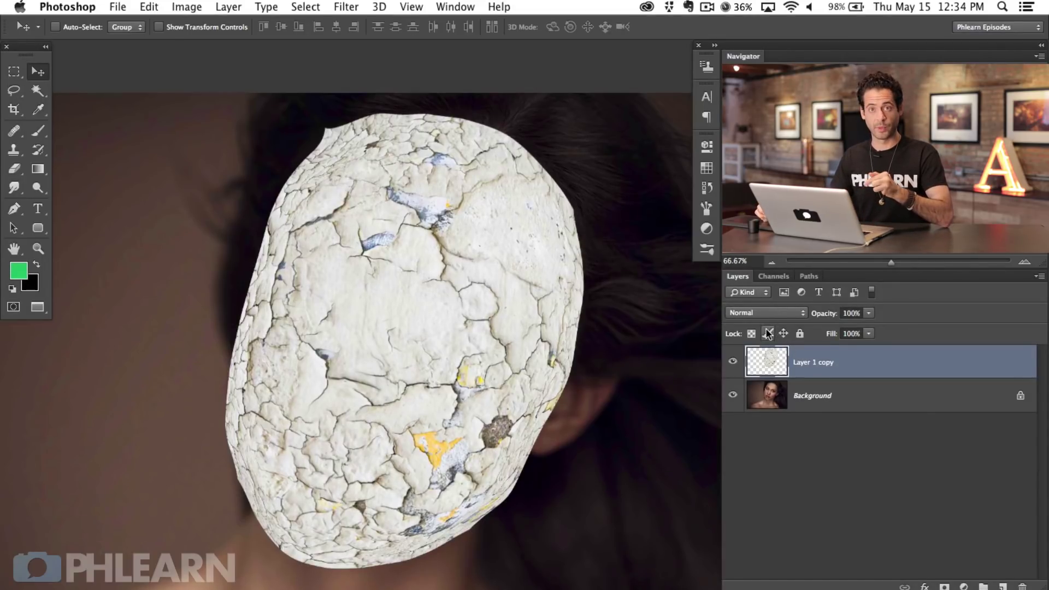
{"action": "left_click", "coordinate": [759, 314]}
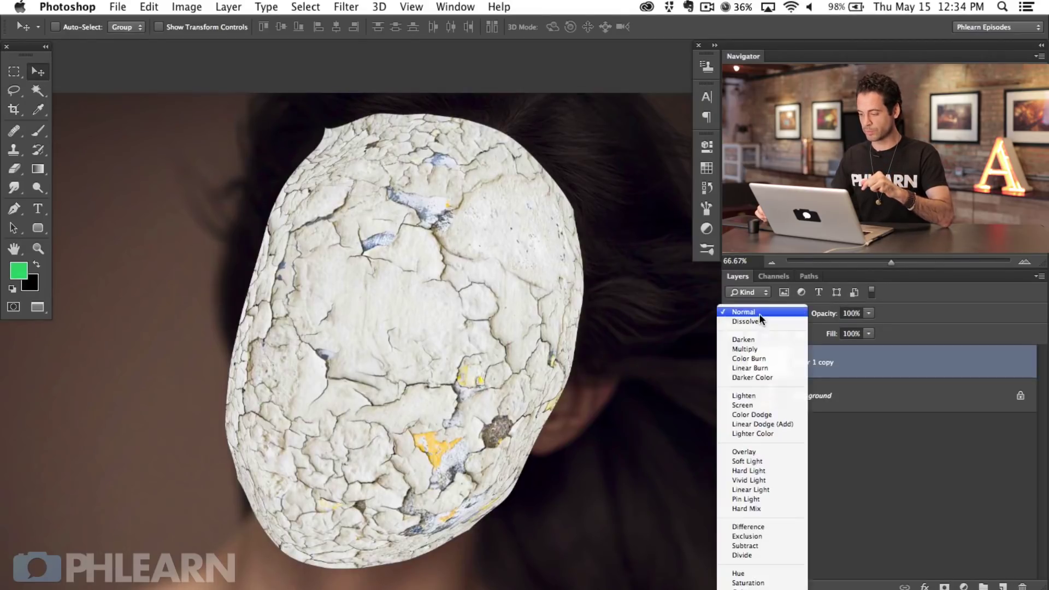
{"action": "left_click", "coordinate": [765, 349]}
Compare the face with and without the multiplied texture and examine the cracks across the face up close
{"action": "left_click", "coordinate": [735, 362]}
{"action": "left_click", "coordinate": [735, 361]}
{"action": "left_click", "coordinate": [735, 362]}
{"action": "left_click", "coordinate": [735, 363]}
{"action": "left_click", "coordinate": [735, 363]}
{"action": "left_click", "coordinate": [733, 364]}
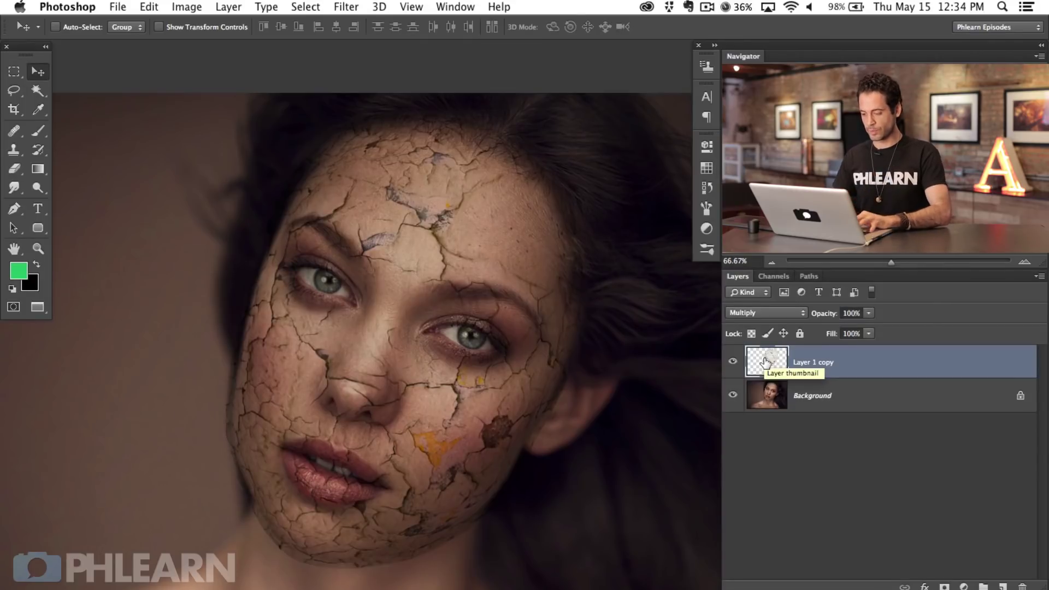
{"action": "key", "text": "super+equal"}
{"action": "key", "text": "super+equal"}
{"action": "left_click_drag", "start_coordinate": [346, 509], "coordinate": [450, 442]}
{"action": "key", "text": "super+minus"}
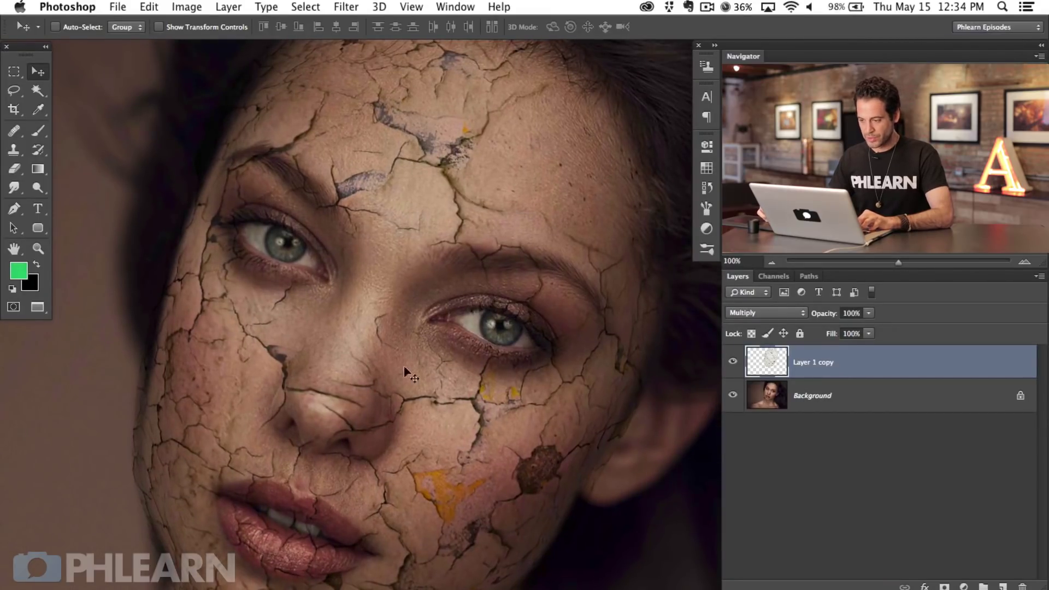
{"action": "left_click_drag", "start_coordinate": [468, 468], "coordinate": [524, 480]}
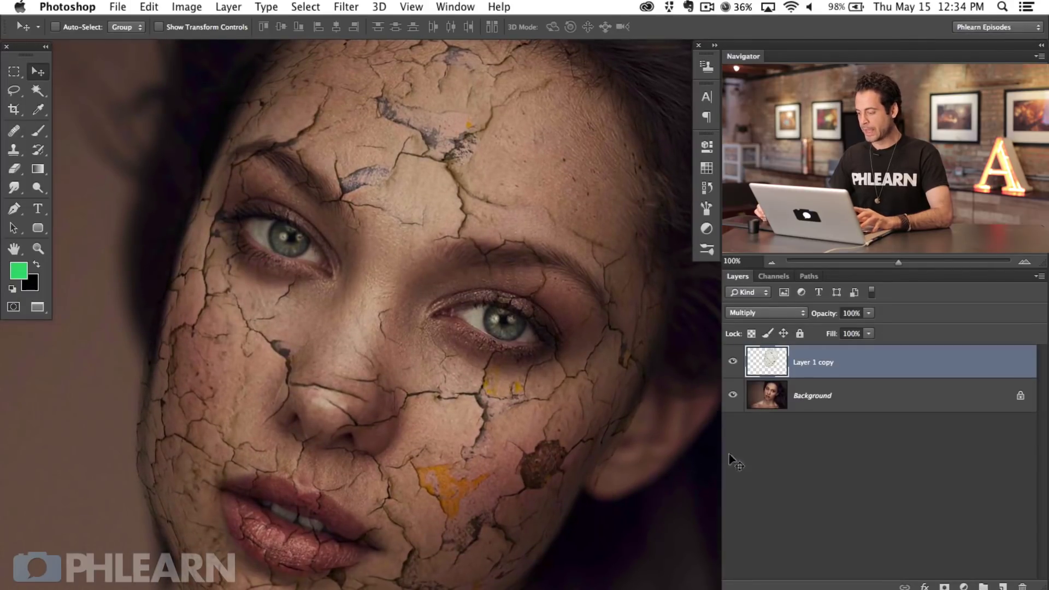
Add a Hue/Saturation adjustment layer above the texture with Colorize enabled and the hue set to 81
{"action": "left_click", "coordinate": [964, 587]}
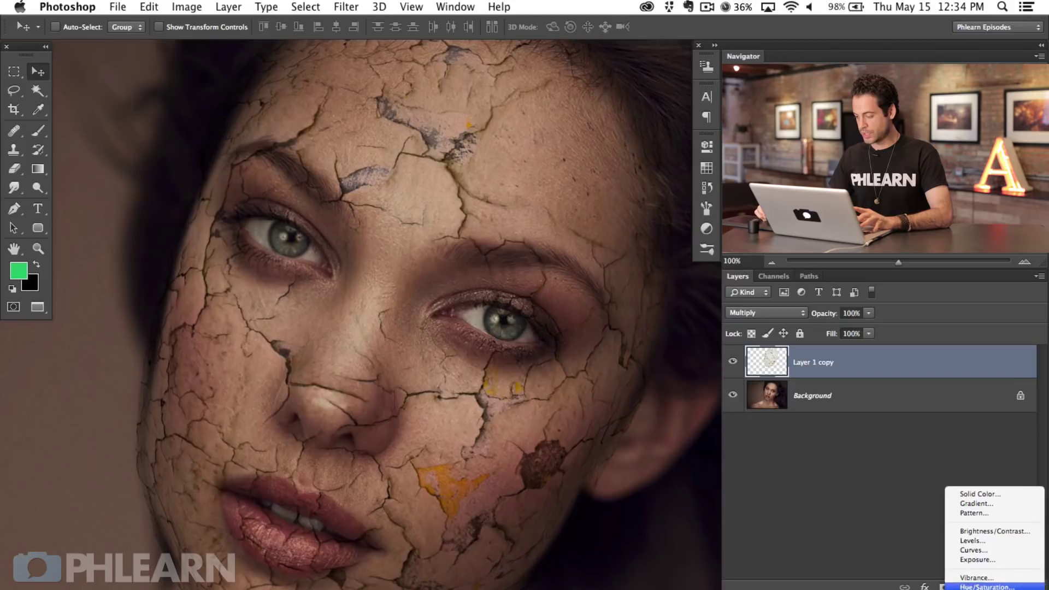
{"action": "left_click", "coordinate": [984, 587]}
{"action": "scroll", "coordinate": [512, 440], "scroll_direction": "right", "scroll_amount": 2}
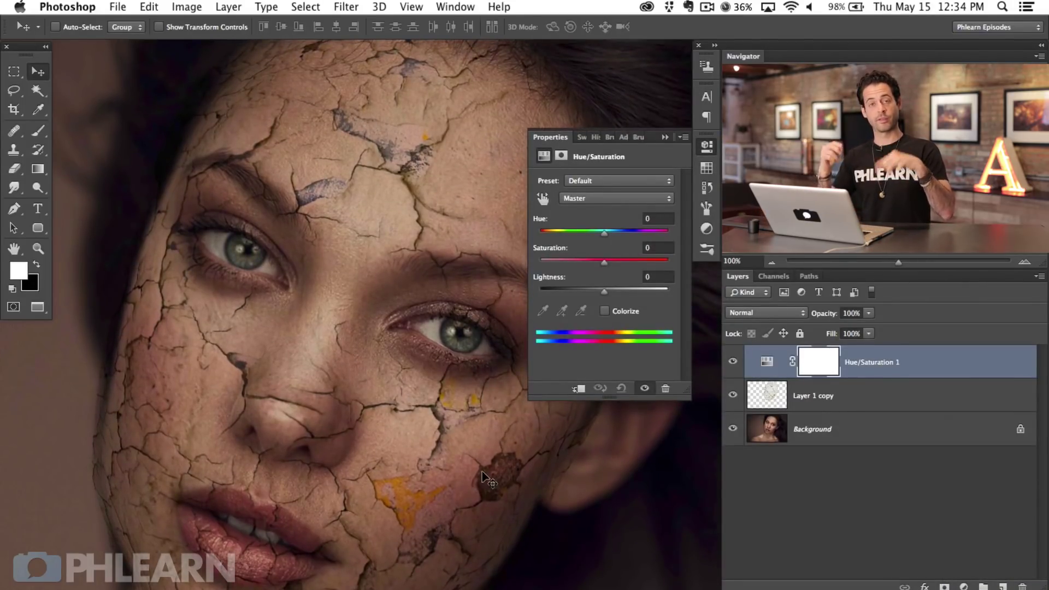
{"action": "left_click", "coordinate": [604, 311]}
{"action": "left_click_drag", "start_coordinate": [604, 235], "coordinate": [568, 239]}
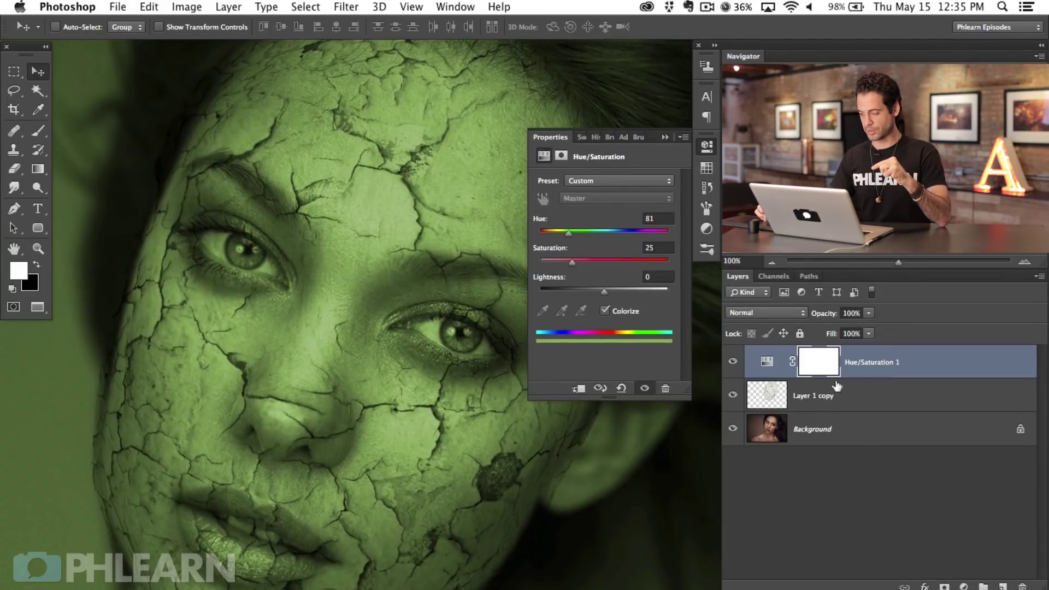
Clip the Hue/Saturation adjustment layer to Layer 1 copy
{"action": "right_click", "coordinate": [935, 367]}
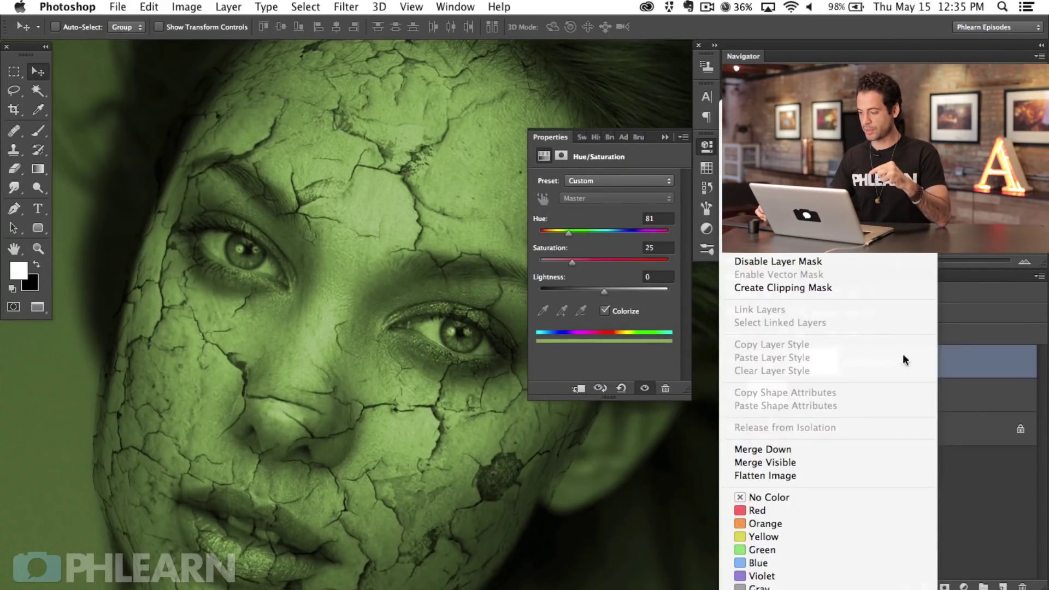
{"action": "left_click", "coordinate": [851, 290]}
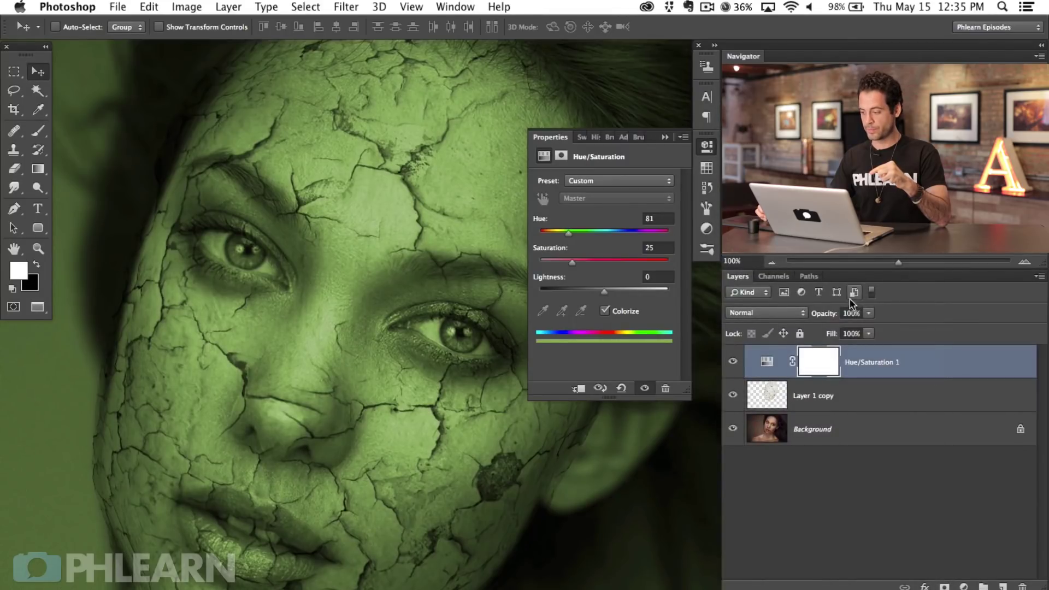
{"action": "right_click", "coordinate": [912, 360]}
{"action": "left_click", "coordinate": [811, 287]}
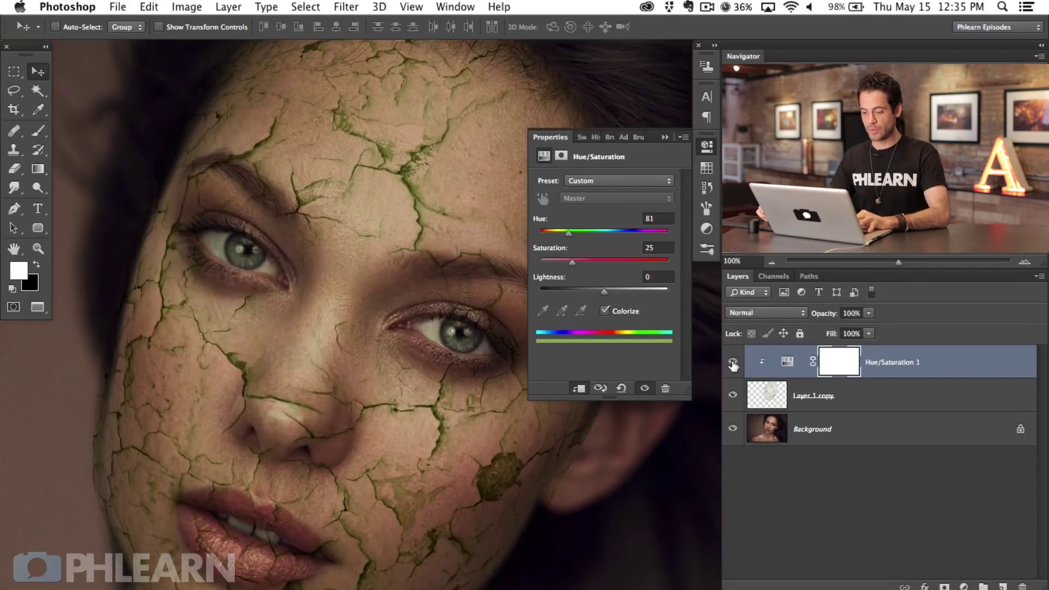
Set the Hue/Saturation adjustment to hue 40, saturation 22 and lightness 0
{"action": "left_click_drag", "start_coordinate": [414, 473], "coordinate": [405, 444]}
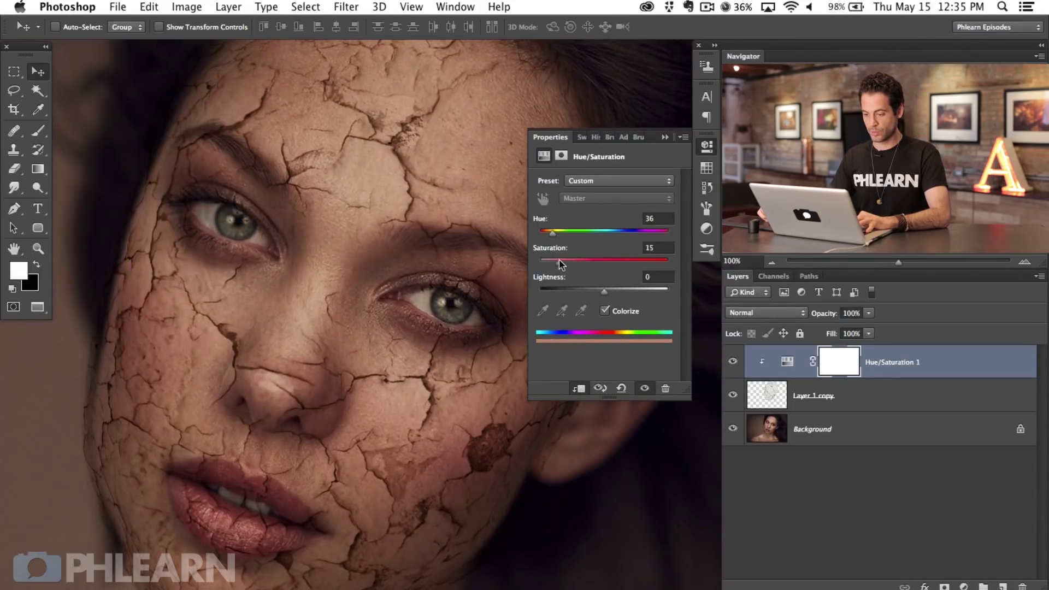
{"action": "left_click_drag", "start_coordinate": [577, 236], "coordinate": [567, 262]}
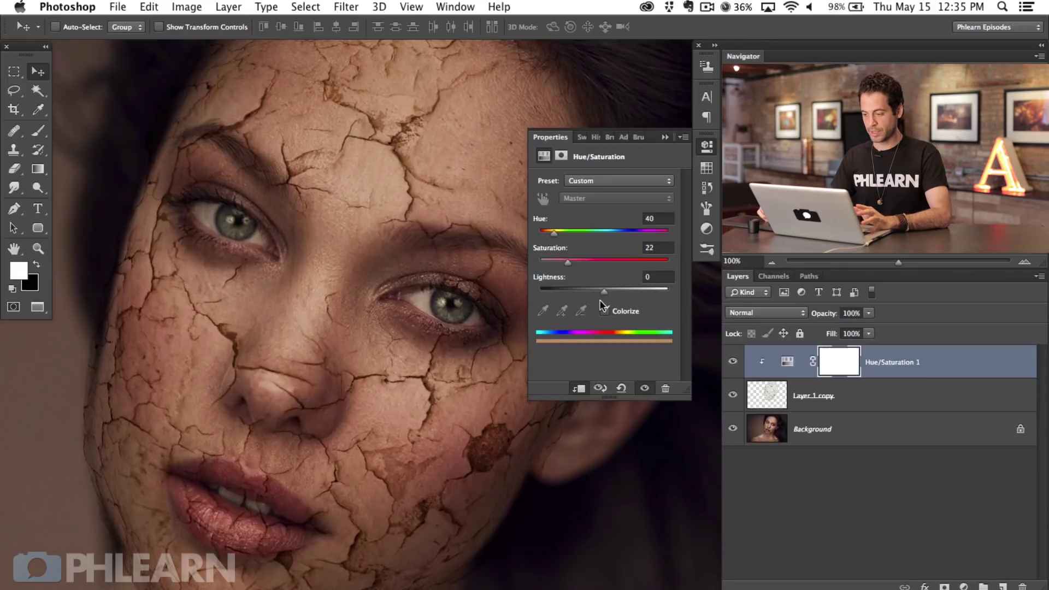
{"action": "left_click_drag", "start_coordinate": [615, 290], "coordinate": [607, 290]}
{"action": "type", "text": "0"}
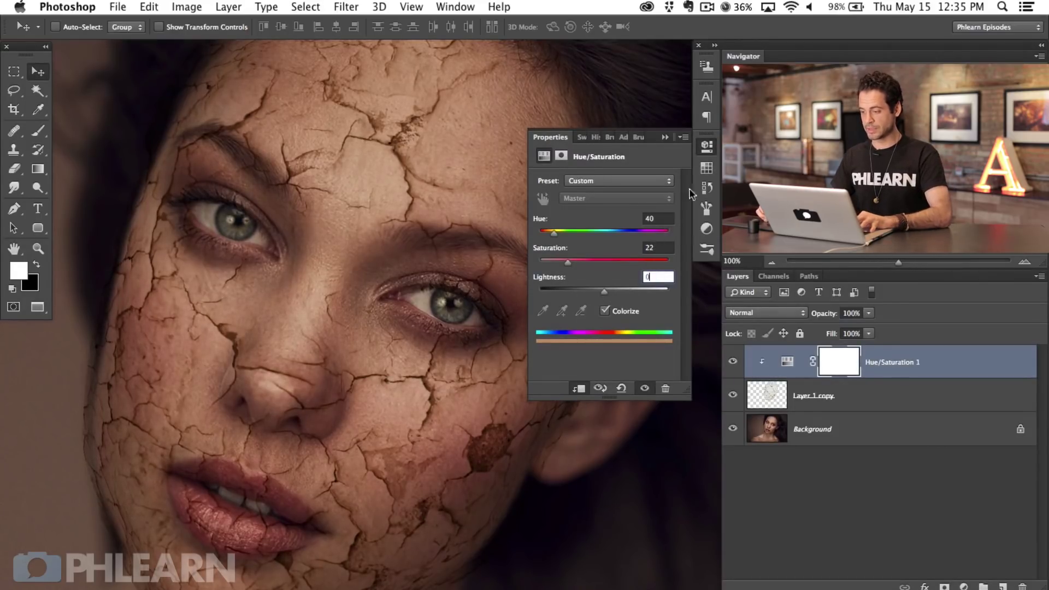
{"action": "left_click", "coordinate": [710, 154]}
Toggle the Hue/Saturation layer's visibility to compare the cracks with and without the brown tint
{"action": "left_click_drag", "start_coordinate": [514, 357], "coordinate": [551, 354]}
{"action": "left_click", "coordinate": [733, 361]}
{"action": "left_click", "coordinate": [734, 361]}
{"action": "left_click", "coordinate": [733, 361]}
{"action": "left_click", "coordinate": [734, 362]}
{"action": "left_click", "coordinate": [734, 362]}
{"action": "left_click", "coordinate": [735, 363]}
{"action": "left_click", "coordinate": [734, 363]}
{"action": "left_click", "coordinate": [734, 363]}
{"action": "left_click_drag", "start_coordinate": [477, 456], "coordinate": [486, 467]}
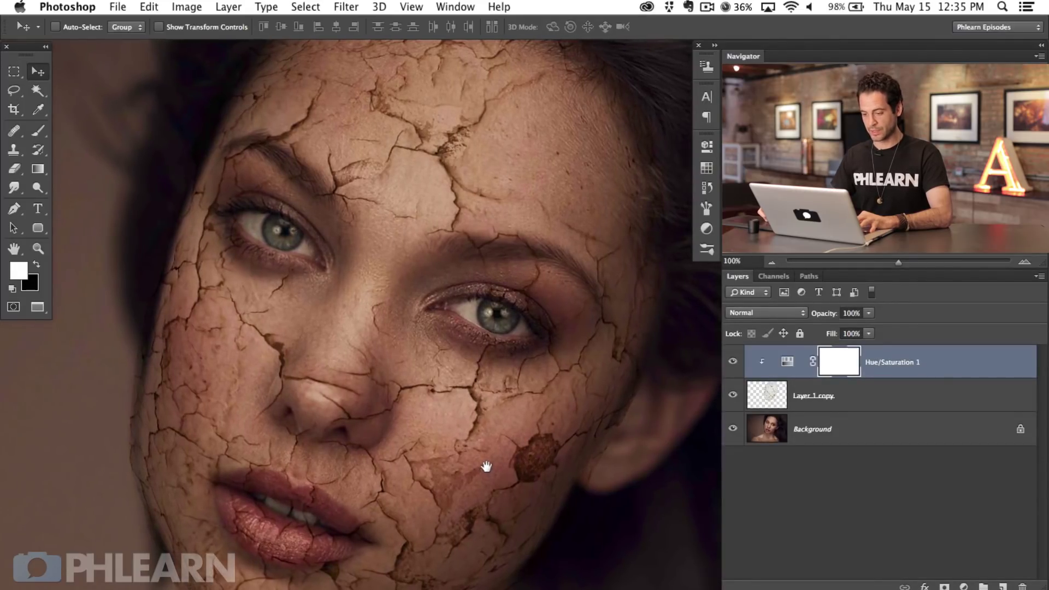
Toggle the visibility of Layer 1 copy to compare the bare and cracked face, both up close and as a whole
{"action": "left_click", "coordinate": [733, 407]}
{"action": "left_click", "coordinate": [733, 407]}
{"action": "left_click", "coordinate": [733, 408]}
{"action": "left_click", "coordinate": [733, 407]}
{"action": "left_click", "coordinate": [734, 408]}
{"action": "left_click", "coordinate": [733, 409]}
{"action": "left_click", "coordinate": [733, 408]}
{"action": "left_click", "coordinate": [736, 413]}
{"action": "left_click_drag", "start_coordinate": [533, 521], "coordinate": [537, 505]}
{"action": "left_click", "coordinate": [731, 399]}
{"action": "left_click", "coordinate": [731, 401]}
{"action": "left_click", "coordinate": [733, 404]}
{"action": "left_click", "coordinate": [733, 405]}
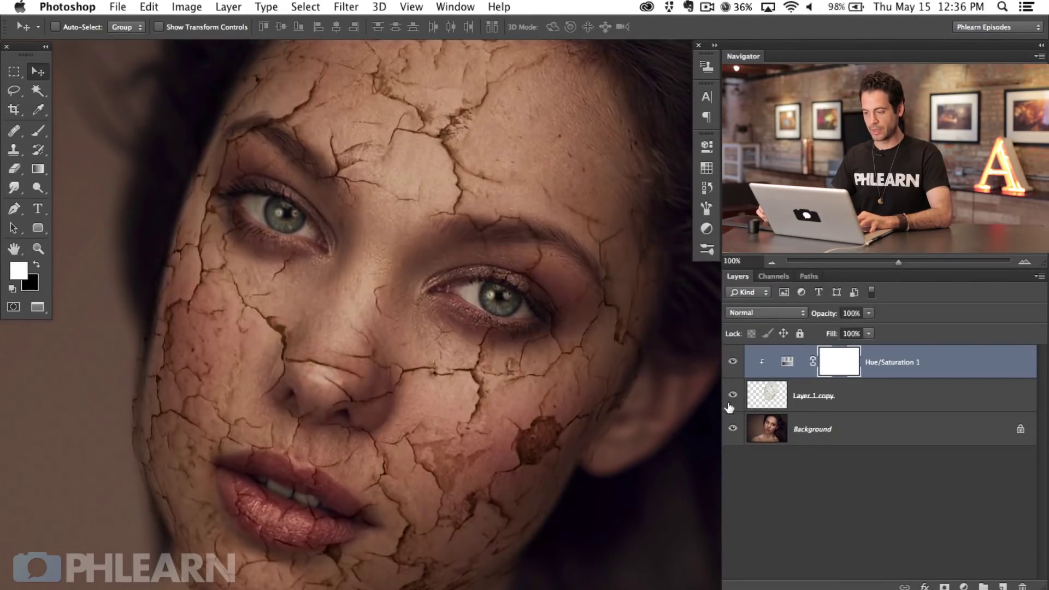
{"action": "scroll", "coordinate": [573, 478], "scroll_direction": "up", "scroll_amount": 2}
{"action": "scroll", "coordinate": [518, 399], "scroll_direction": "down", "scroll_amount": 1}
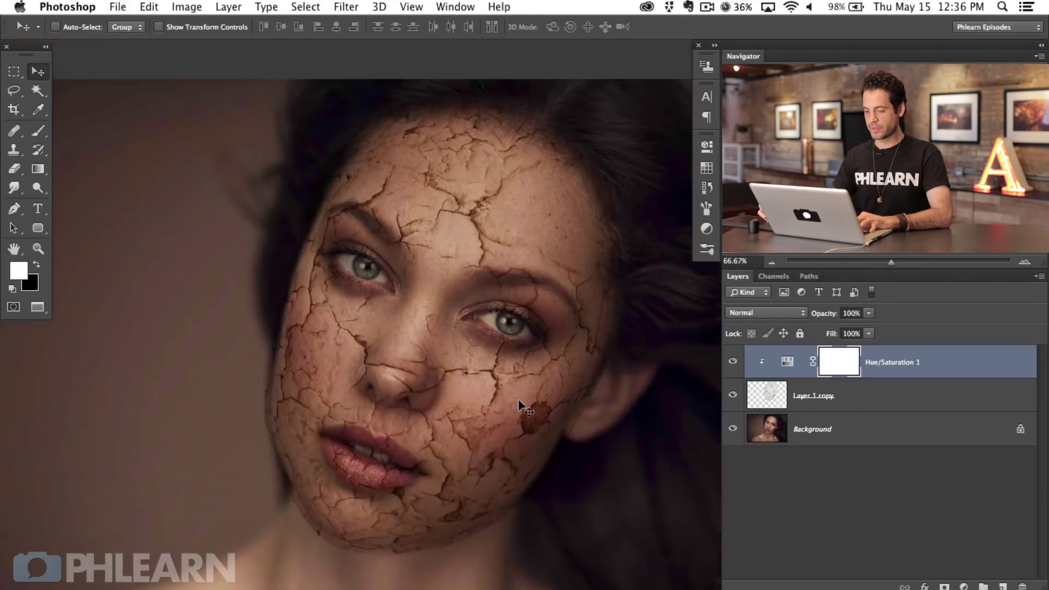
{"action": "left_click", "coordinate": [731, 397]}
{"action": "left_click", "coordinate": [730, 399]}
{"action": "left_click", "coordinate": [731, 399]}
{"action": "left_click", "coordinate": [730, 399]}
{"action": "left_click", "coordinate": [730, 399]}
{"action": "left_click", "coordinate": [730, 399]}
{"action": "left_click", "coordinate": [731, 401]}
{"action": "left_click", "coordinate": [731, 404]}
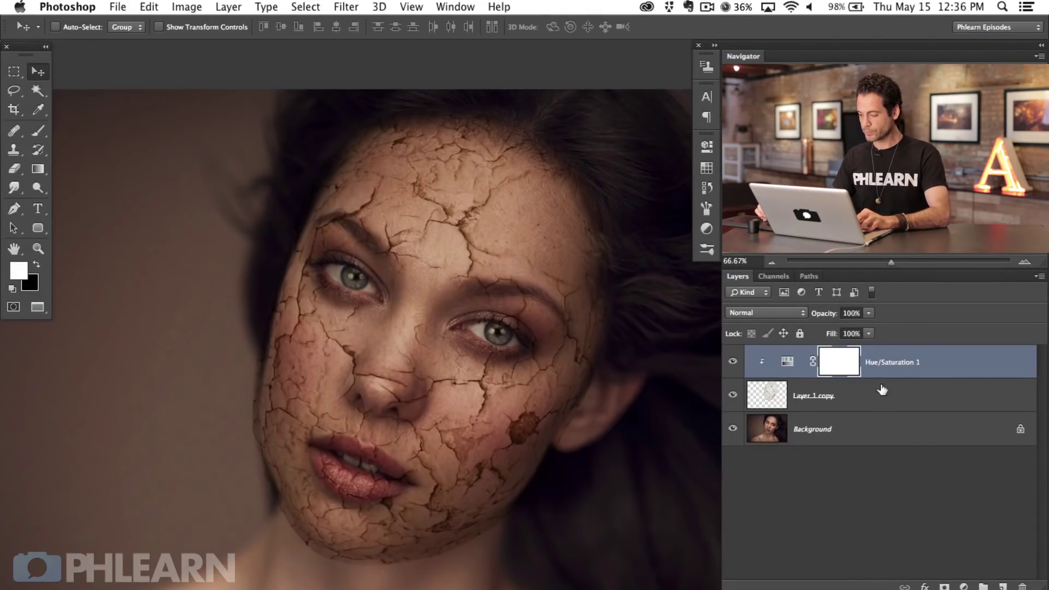
Try lightening the texture with a Curves adjustment layer clipped to it, raising input 152 to output 184
{"action": "left_click", "coordinate": [966, 586]}
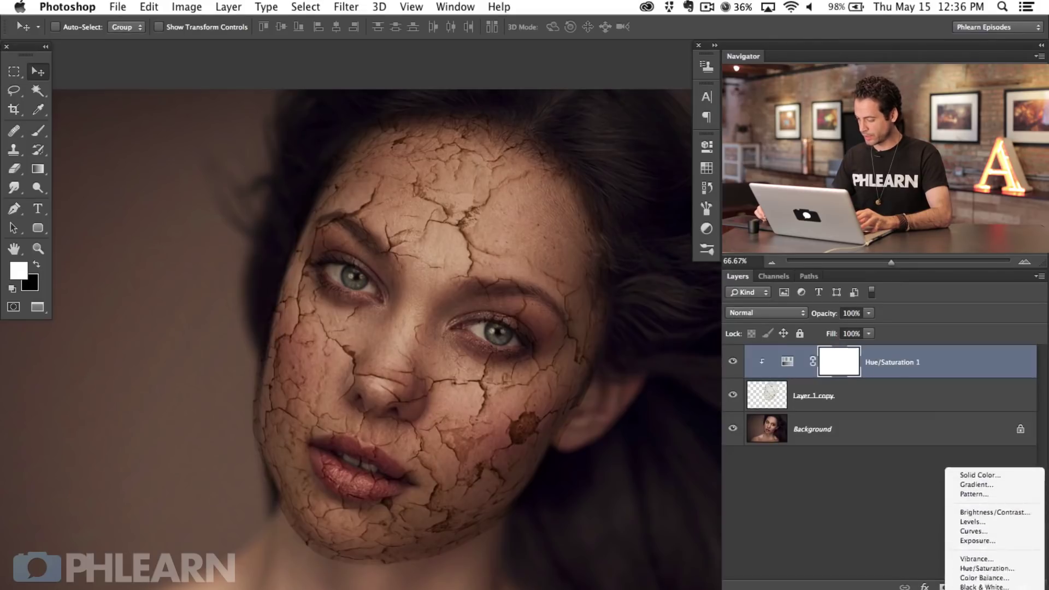
{"action": "left_click", "coordinate": [974, 531]}
{"action": "key", "text": "super+alt+g"}
{"action": "left_click_drag", "start_coordinate": [488, 407], "coordinate": [407, 407]}
{"action": "left_click_drag", "start_coordinate": [666, 216], "coordinate": [688, 214]}
{"action": "left_click_drag", "start_coordinate": [630, 253], "coordinate": [628, 237]}
{"action": "left_click_drag", "start_coordinate": [594, 291], "coordinate": [597, 370]}
{"action": "left_click_drag", "start_coordinate": [628, 237], "coordinate": [627, 242]}
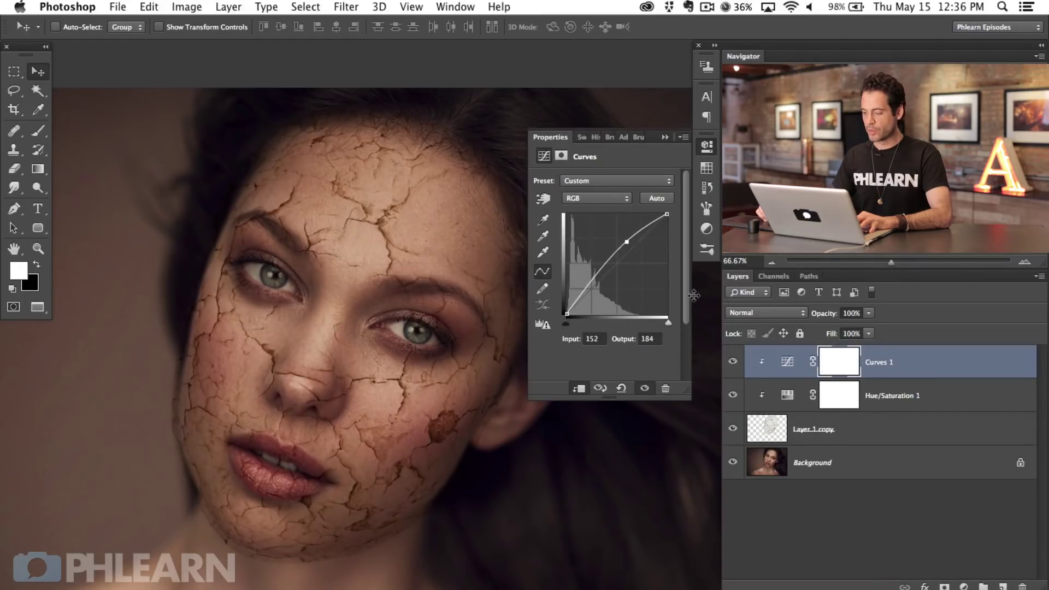
Compare the cracks with and without the Curves adjustment, and delete the Curves 1 layer
{"action": "left_click", "coordinate": [737, 365]}
{"action": "left_click", "coordinate": [736, 365]}
{"action": "left_click", "coordinate": [735, 365]}
{"action": "left_click", "coordinate": [733, 365]}
{"action": "left_click", "coordinate": [732, 365]}
{"action": "left_click", "coordinate": [731, 366]}
{"action": "left_click", "coordinate": [856, 440]}
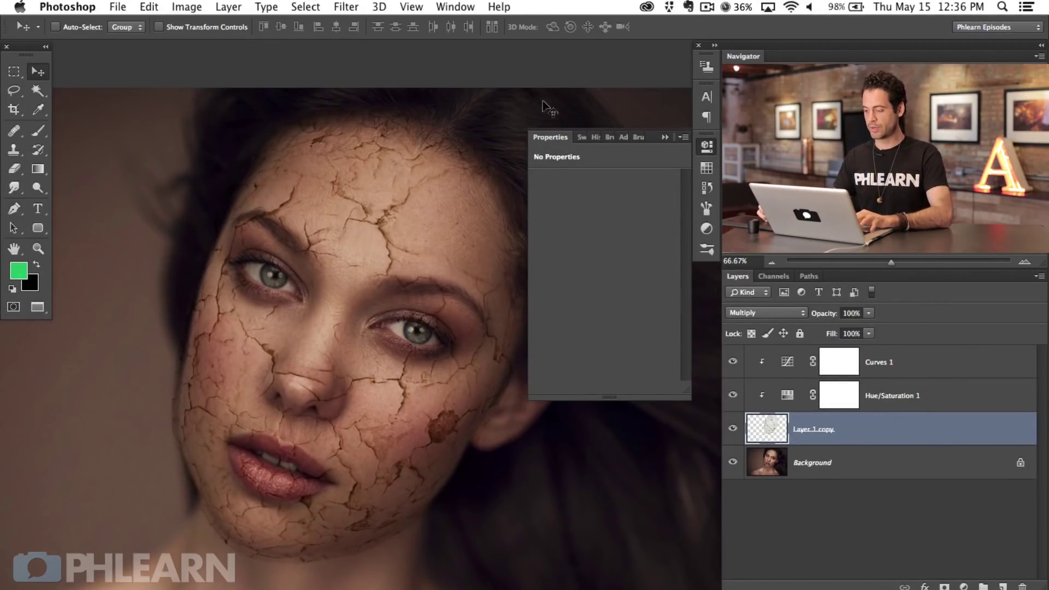
{"action": "left_click", "coordinate": [733, 362]}
{"action": "left_click", "coordinate": [733, 362]}
{"action": "left_click", "coordinate": [733, 362]}
{"action": "left_click", "coordinate": [733, 362]}
{"action": "left_click", "coordinate": [733, 362]}
{"action": "left_click", "coordinate": [733, 362]}
{"action": "left_click_drag", "start_coordinate": [928, 368], "coordinate": [1025, 586]}
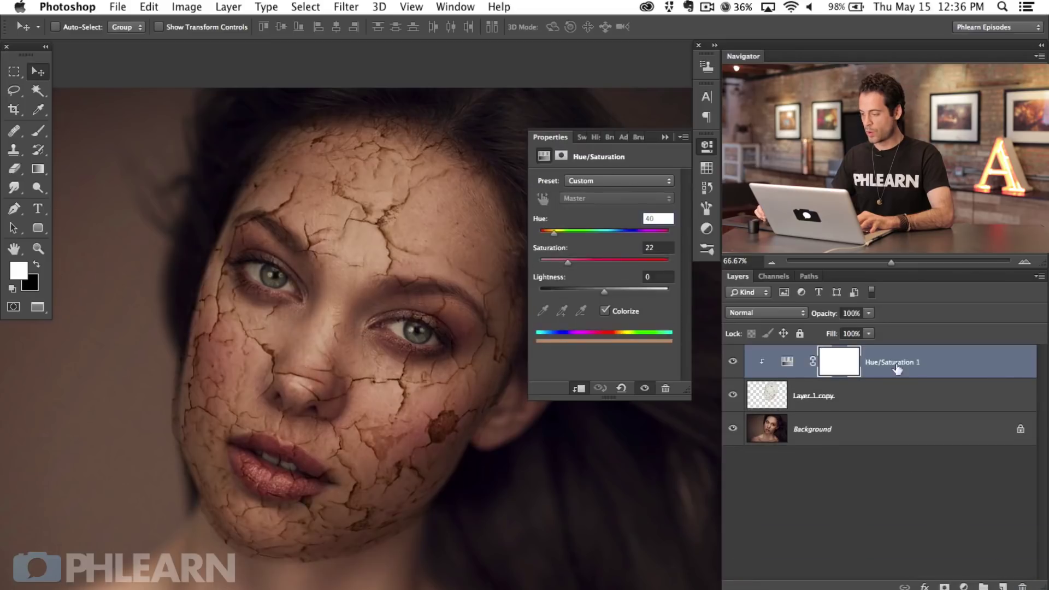
Try splitting the white This Layer slider in Layer 1 copy's Blend If options to 108 / 255
{"action": "left_click", "coordinate": [929, 398]}
{"action": "double_click", "coordinate": [932, 405]}
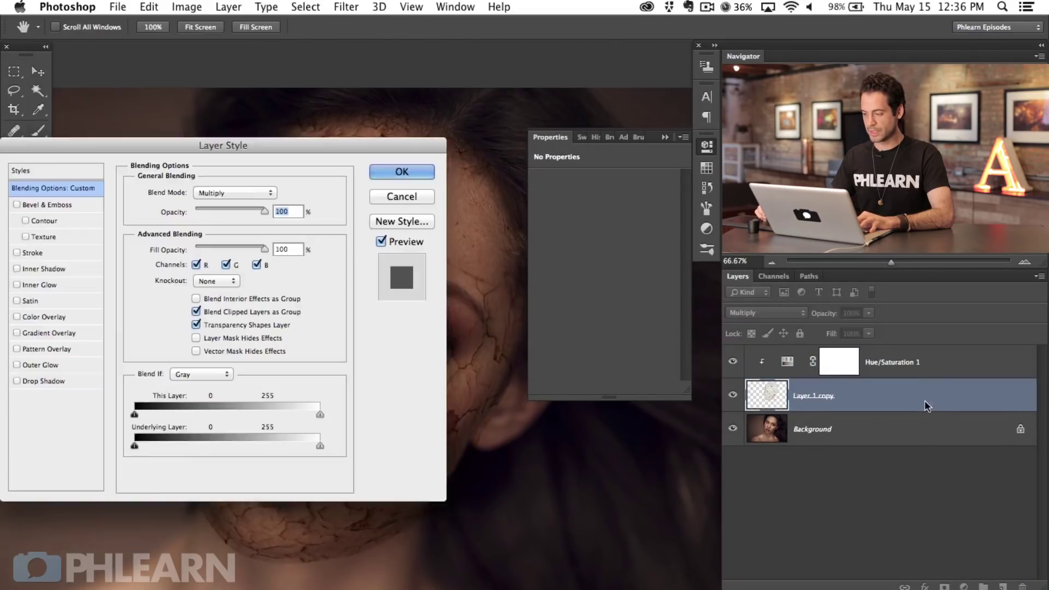
{"action": "left_click", "coordinate": [709, 146]}
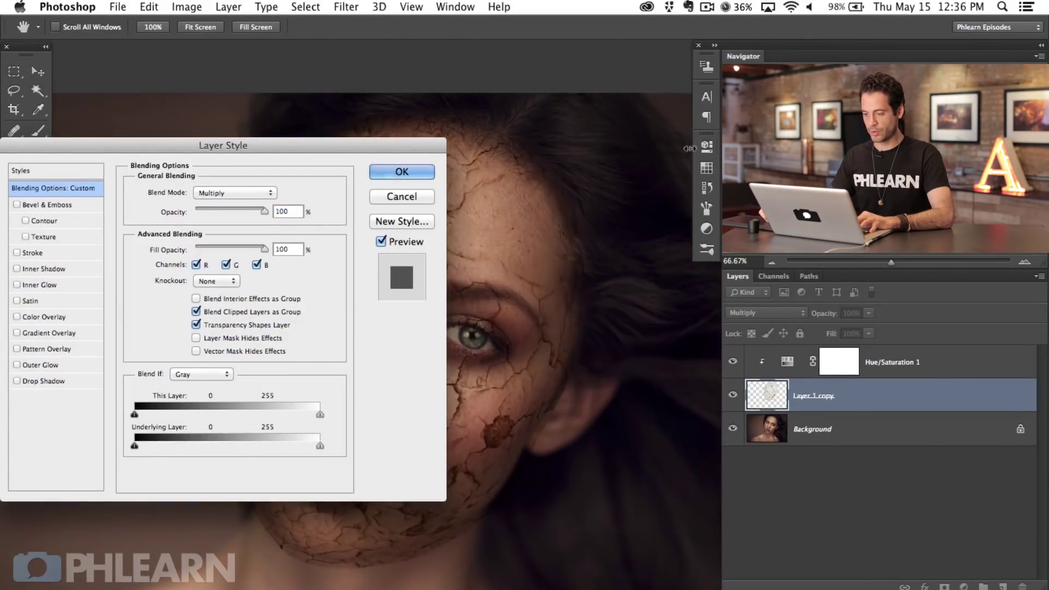
{"action": "left_click_drag", "start_coordinate": [534, 304], "coordinate": [638, 309]}
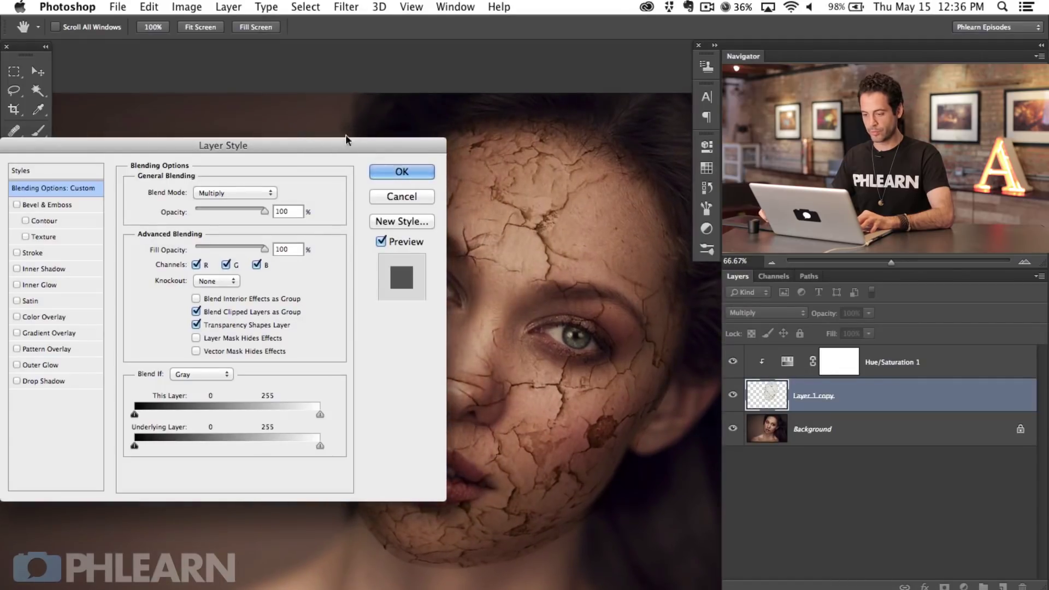
{"action": "left_click_drag", "start_coordinate": [300, 143], "coordinate": [190, 132]}
{"action": "key", "text": "alt"}
{"action": "left_click_drag", "start_coordinate": [211, 405], "coordinate": [103, 381]}
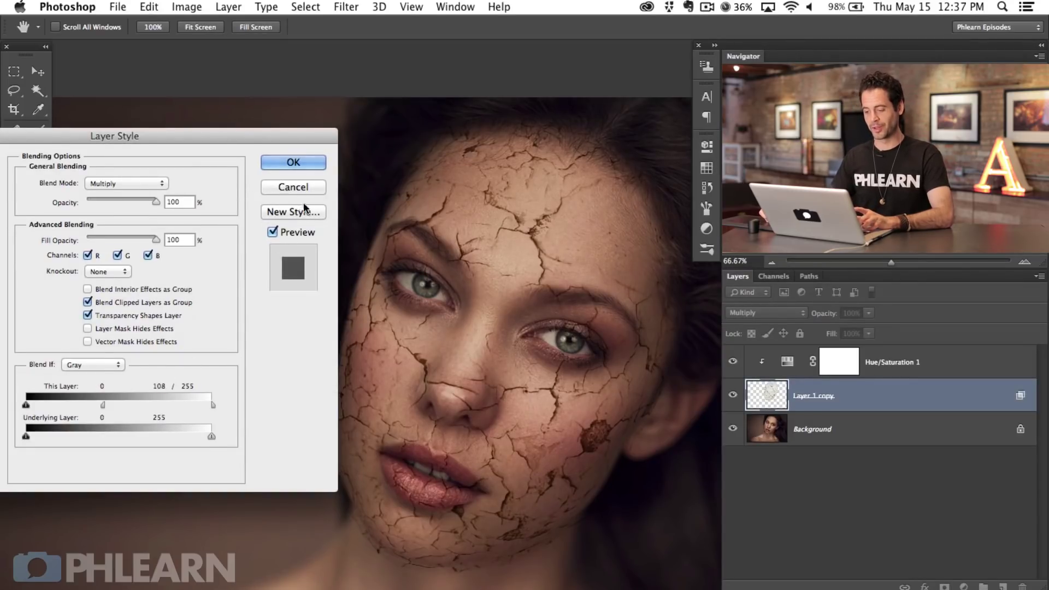
{"action": "left_click", "coordinate": [306, 164]}
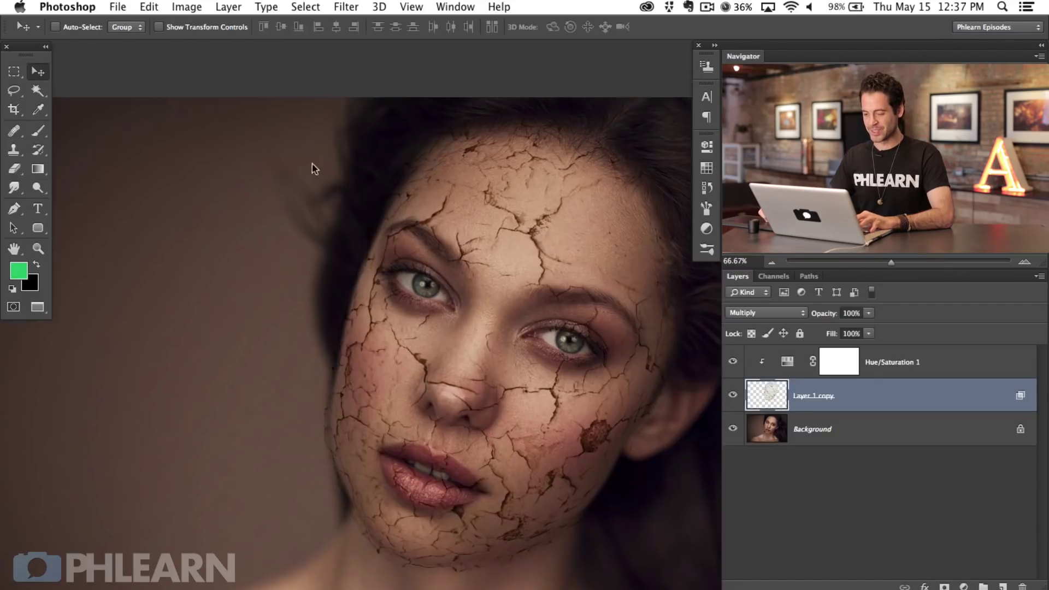
{"action": "key", "text": "super+plus"}
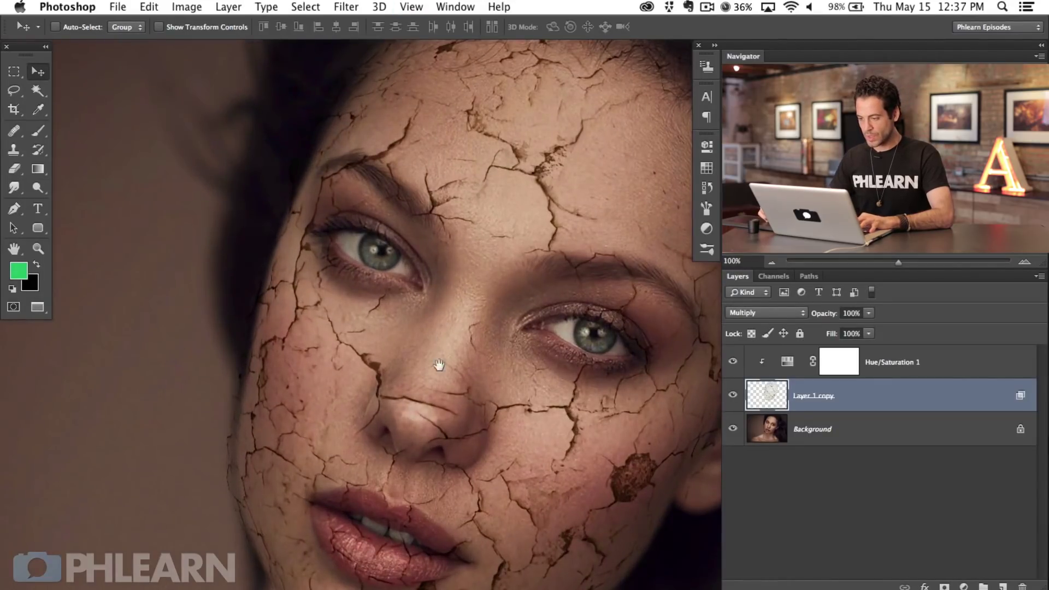
{"action": "left_click_drag", "start_coordinate": [439, 365], "coordinate": [414, 353]}
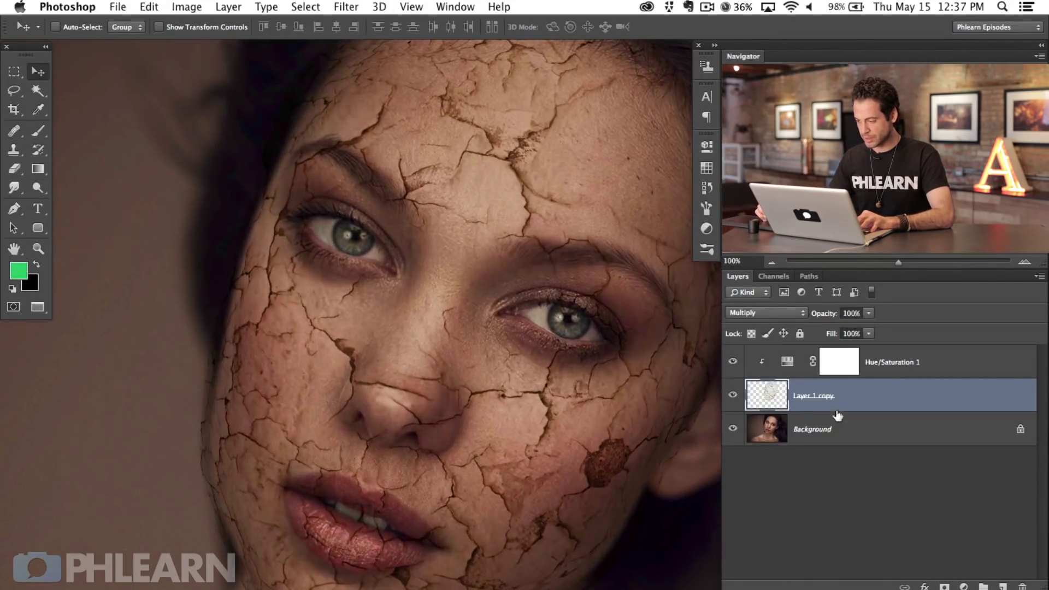
Split the white Underlying Layer slider in Layer 1 copy's Blend If options to 152 / 255 and apply the layer style
{"action": "double_click", "coordinate": [906, 409]}
{"action": "left_click_drag", "start_coordinate": [319, 436], "coordinate": [244, 422]}
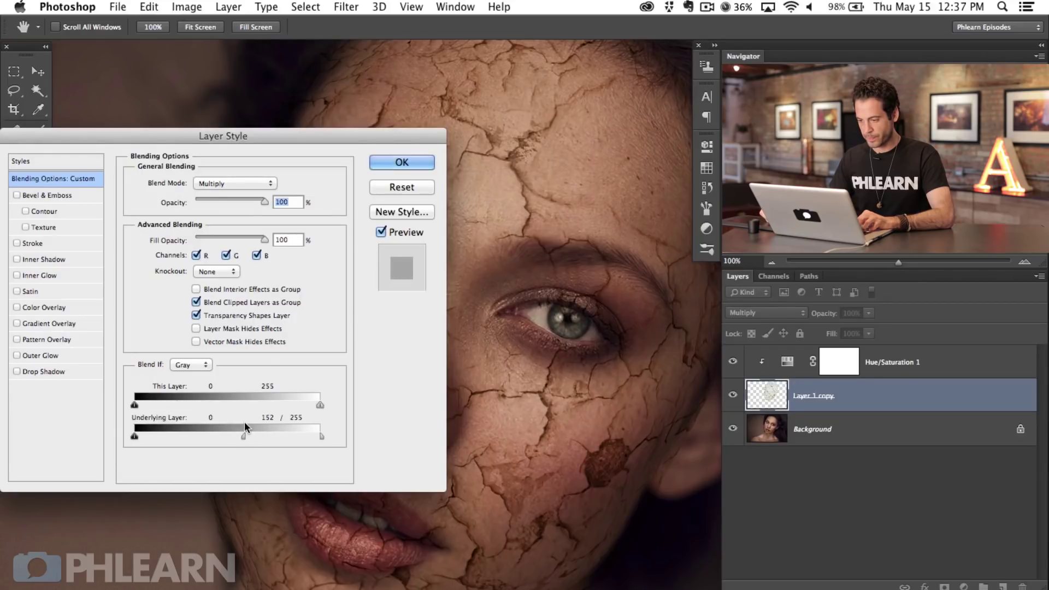
{"action": "left_click", "coordinate": [401, 162]}
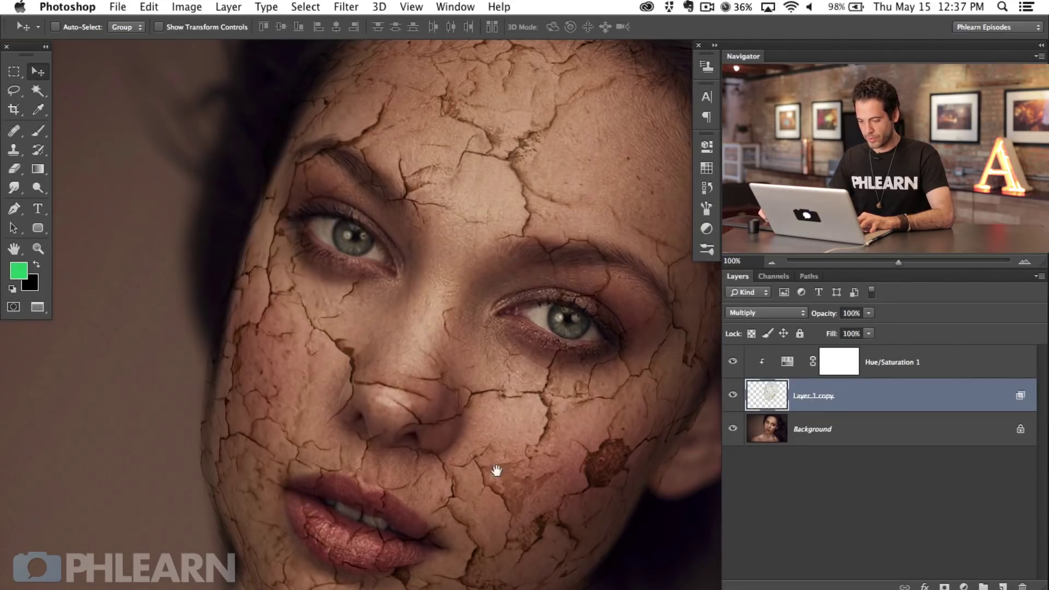
Toggle Layer 1 copy's visibility to check how the cracks blend into the skin highlights
{"action": "left_click_drag", "start_coordinate": [497, 472], "coordinate": [408, 417]}
{"action": "left_click", "coordinate": [733, 401]}
{"action": "left_click", "coordinate": [732, 401]}
{"action": "left_click", "coordinate": [732, 401]}
{"action": "left_click", "coordinate": [733, 400]}
{"action": "left_click", "coordinate": [733, 400]}
{"action": "left_click", "coordinate": [733, 400]}
Add a white layer mask to Layer 1 copy and reset the foreground and background colours to their defaults
{"action": "left_click_drag", "start_coordinate": [531, 382], "coordinate": [476, 395]}
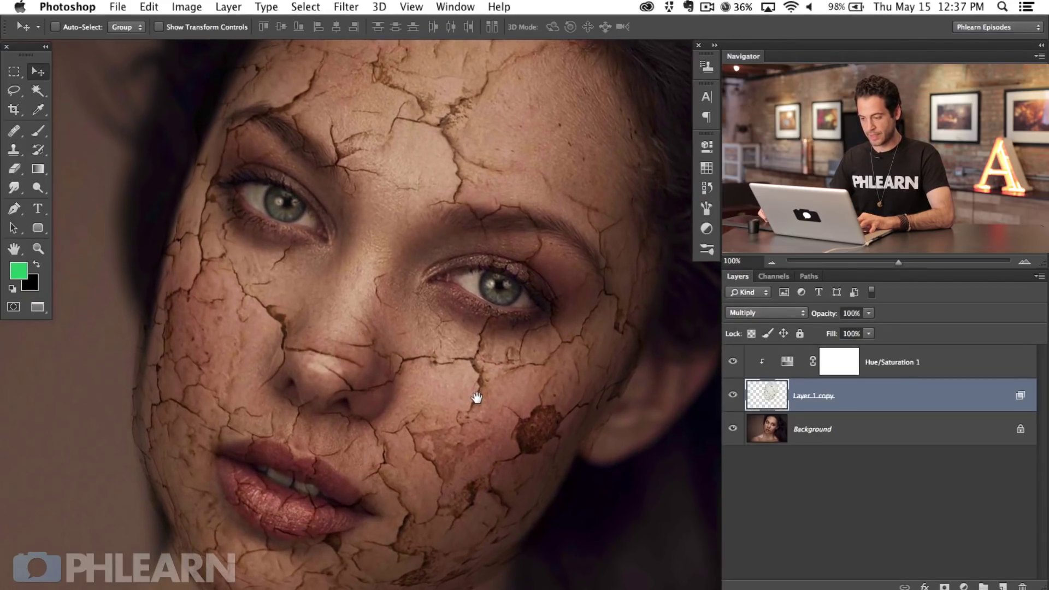
{"action": "key", "text": "super+equal"}
{"action": "key", "text": "super+equal"}
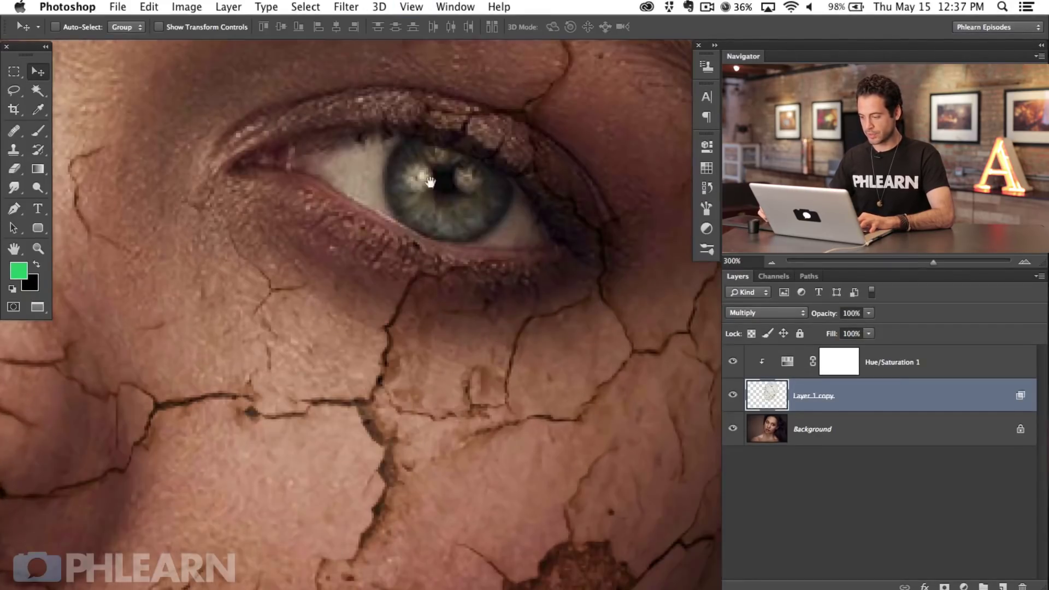
{"action": "left_click_drag", "start_coordinate": [430, 182], "coordinate": [478, 330]}
{"action": "left_click", "coordinate": [945, 587]}
{"action": "key", "text": "d"}
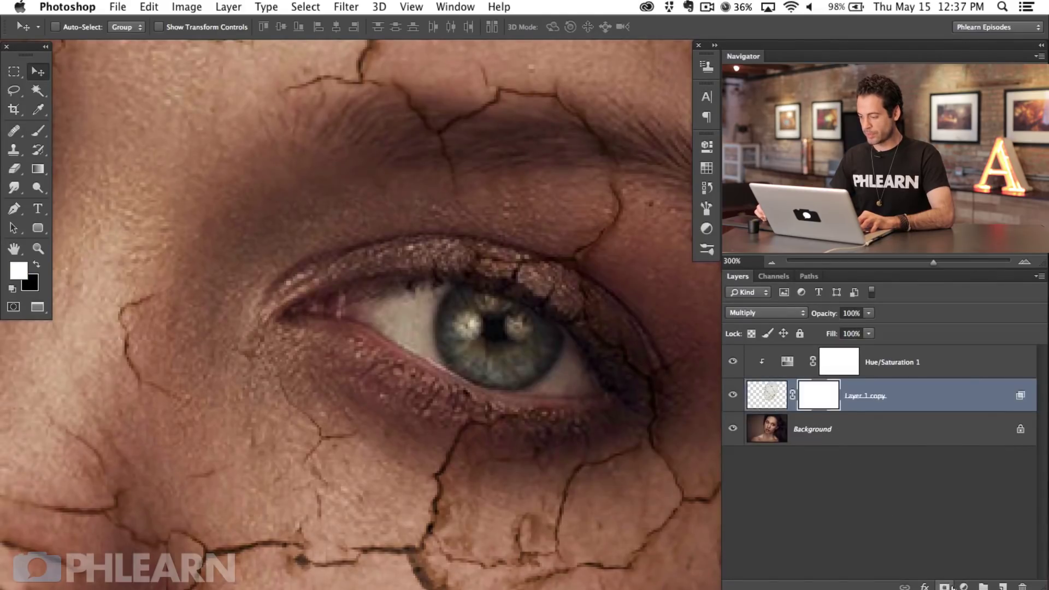
Paint black on Layer 1 copy's mask at 80% flow to hide the cracks over the eyeball on the ear side of the face
{"action": "key", "text": "b"}
{"action": "left_click_drag", "start_coordinate": [472, 336], "coordinate": [471, 462]}
{"action": "key", "text": "x"}
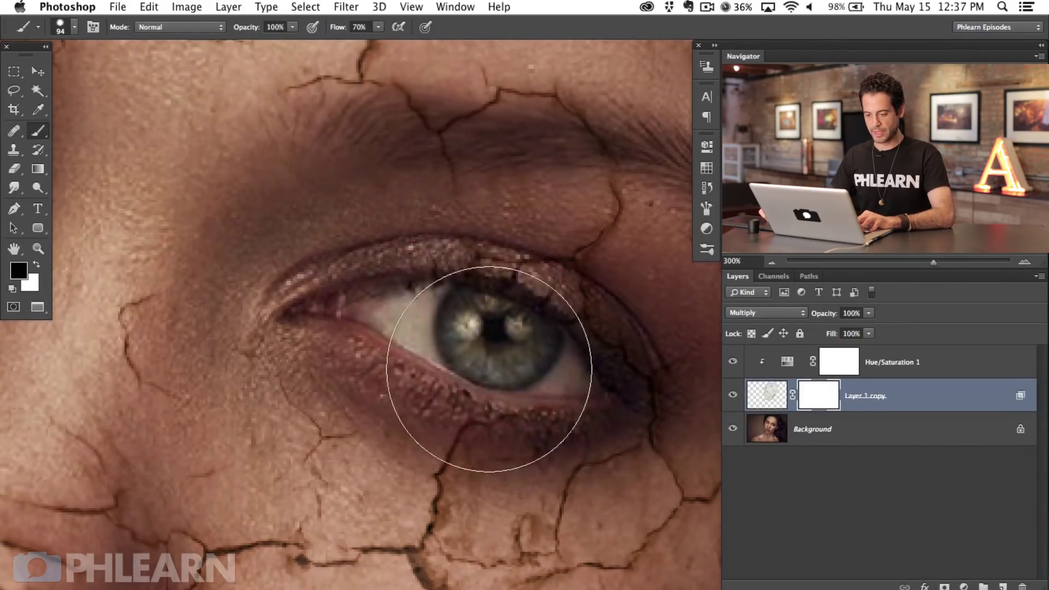
{"action": "key", "text": "shift+8"}
{"action": "mouse_move", "coordinate": [477, 328]}
{"action": "left_mouse_down"}
{"action": "mouse_move", "coordinate": [468, 335]}
{"action": "mouse_move", "coordinate": [473, 325]}
{"action": "left_mouse_up"}
{"action": "left_click_drag", "start_coordinate": [569, 378], "coordinate": [563, 377]}
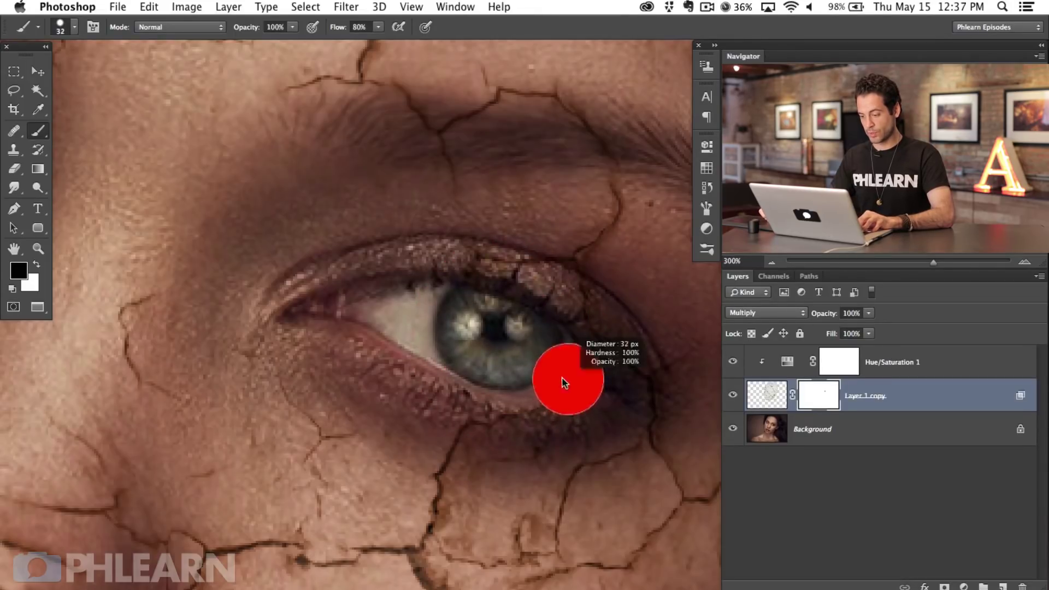
{"action": "left_click_drag", "start_coordinate": [503, 331], "coordinate": [410, 329]}
Mask the texture off the other eyeball and, with an 11 px black brush, off the teeth
{"action": "mouse_move", "coordinate": [218, 306]}
{"action": "left_mouse_down"}
{"action": "mouse_move", "coordinate": [312, 370]}
{"action": "mouse_move", "coordinate": [442, 365]}
{"action": "left_mouse_up"}
{"action": "mouse_move", "coordinate": [471, 324]}
{"action": "left_mouse_down"}
{"action": "mouse_move", "coordinate": [514, 359]}
{"action": "mouse_move", "coordinate": [396, 269]}
{"action": "mouse_move", "coordinate": [353, 271]}
{"action": "mouse_move", "coordinate": [381, 309]}
{"action": "mouse_move", "coordinate": [418, 311]}
{"action": "left_mouse_up"}
{"action": "left_click_drag", "start_coordinate": [475, 391], "coordinate": [352, 130]}
{"action": "mouse_move", "coordinate": [399, 535]}
{"action": "left_mouse_down"}
{"action": "mouse_move", "coordinate": [361, 350]}
{"action": "mouse_move", "coordinate": [443, 336]}
{"action": "left_mouse_up"}
{"action": "left_click_drag", "start_coordinate": [373, 412], "coordinate": [348, 399]}
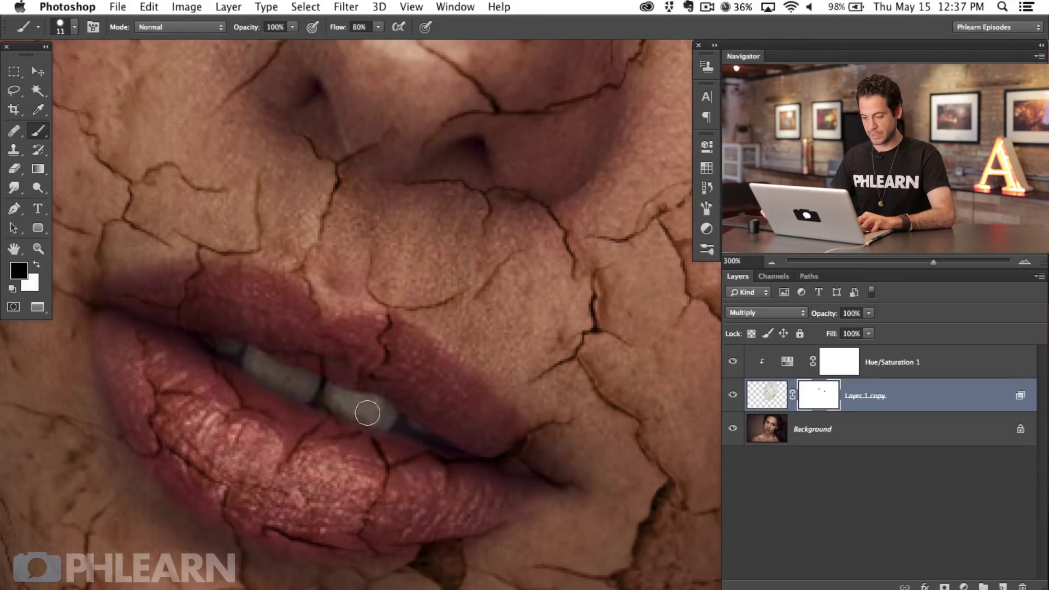
{"action": "key", "text": "x"}
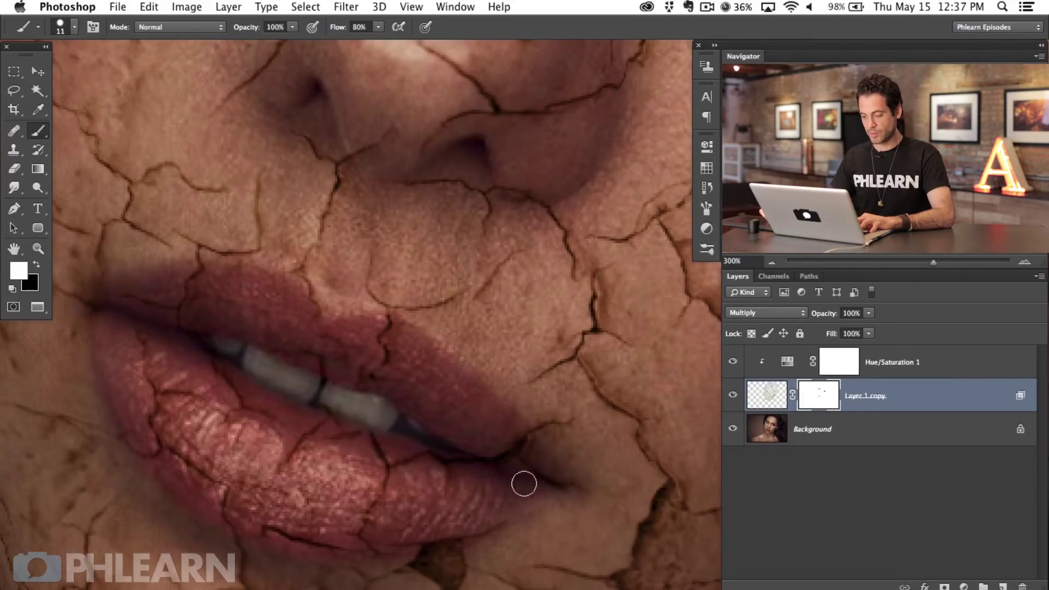
{"action": "key", "text": "x"}
Paint black on the mask with a 45 px brush along the jaw and chin edge to remove texture spilling past the face
{"action": "scroll", "coordinate": [462, 348], "scroll_direction": "up", "scroll_amount": 5}
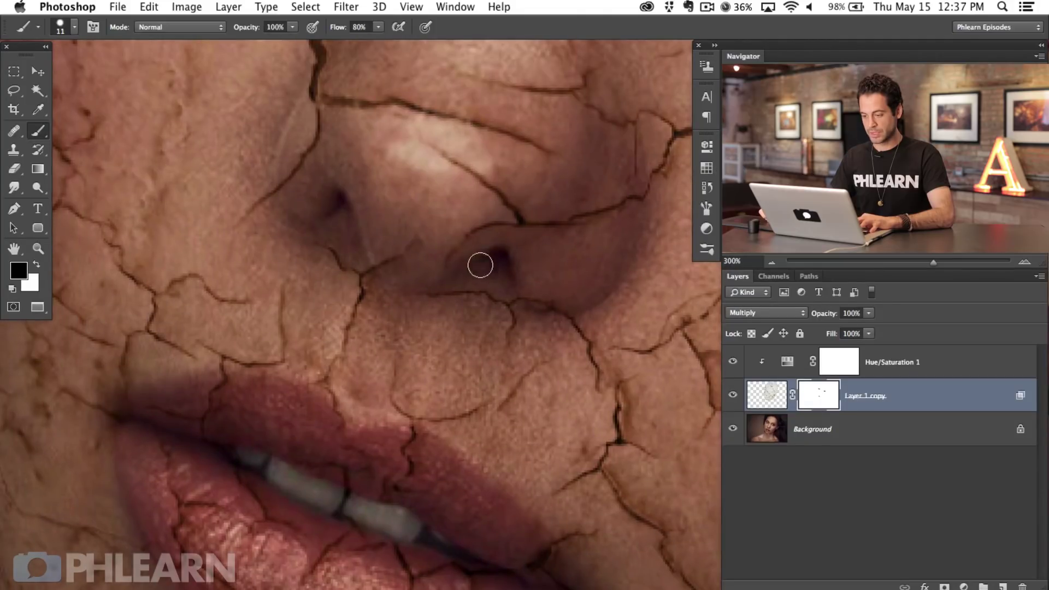
{"action": "key", "text": "super+minus"}
{"action": "key", "text": "super+minus"}
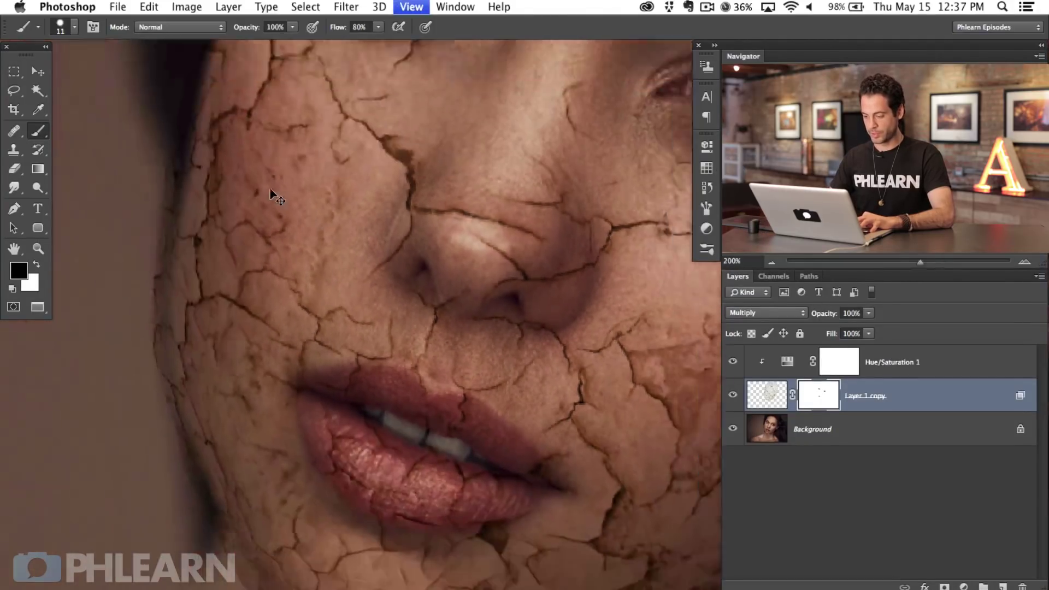
{"action": "left_click_drag", "start_coordinate": [461, 304], "coordinate": [216, 222]}
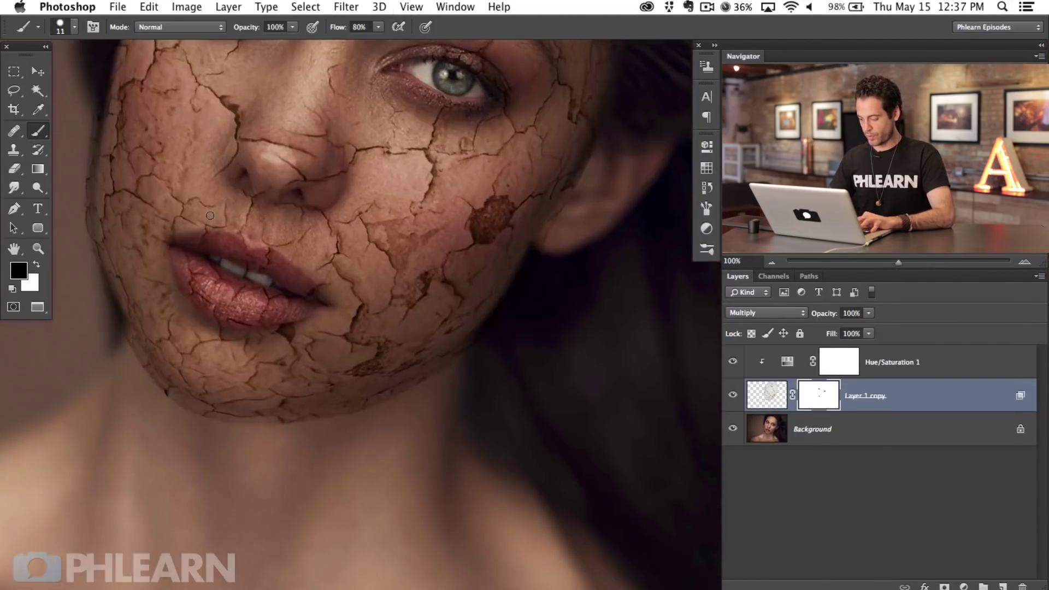
{"action": "key", "text": "super+plus"}
{"action": "mouse_move", "coordinate": [119, 498]}
{"action": "left_mouse_down"}
{"action": "mouse_move", "coordinate": [350, 496]}
{"action": "mouse_move", "coordinate": [310, 464]}
{"action": "mouse_move", "coordinate": [347, 463]}
{"action": "left_mouse_up"}
{"action": "mouse_move", "coordinate": [368, 513]}
{"action": "left_mouse_down"}
{"action": "mouse_move", "coordinate": [337, 491]}
{"action": "mouse_move", "coordinate": [370, 496]}
{"action": "left_mouse_up"}
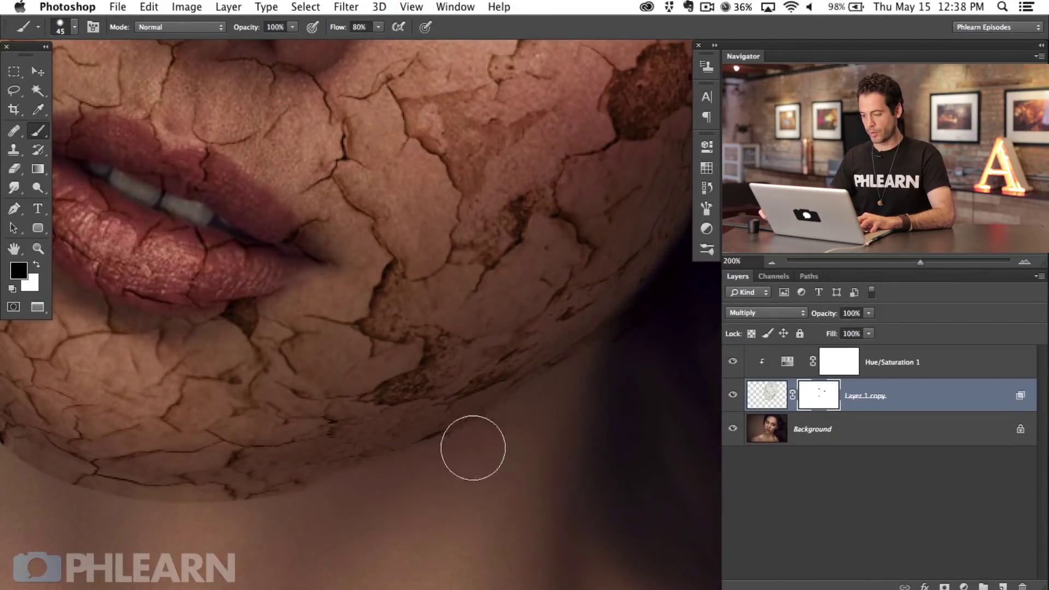
{"action": "mouse_move", "coordinate": [494, 441]}
{"action": "left_mouse_down"}
{"action": "mouse_move", "coordinate": [184, 520]}
{"action": "mouse_move", "coordinate": [271, 510]}
{"action": "mouse_move", "coordinate": [318, 484]}
{"action": "left_mouse_up"}
{"action": "left_click_drag", "start_coordinate": [218, 489], "coordinate": [590, 534]}
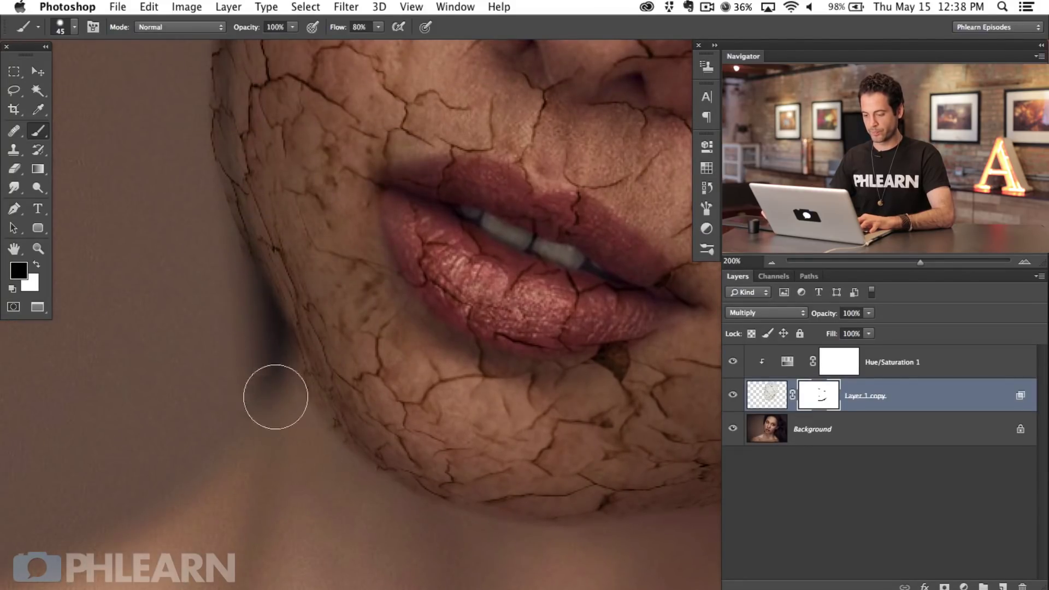
{"action": "left_click_drag", "start_coordinate": [253, 323], "coordinate": [331, 589]}
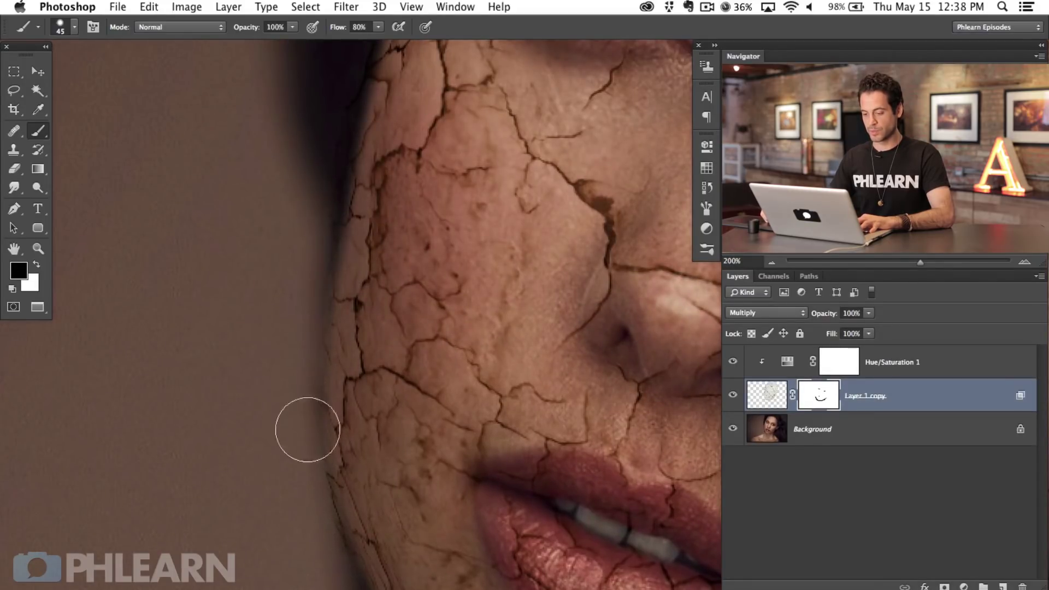
Continue masking the texture along the outer cheek, temple and hairline so it stays off the background and hair
{"action": "left_click_drag", "start_coordinate": [375, 169], "coordinate": [323, 378]}
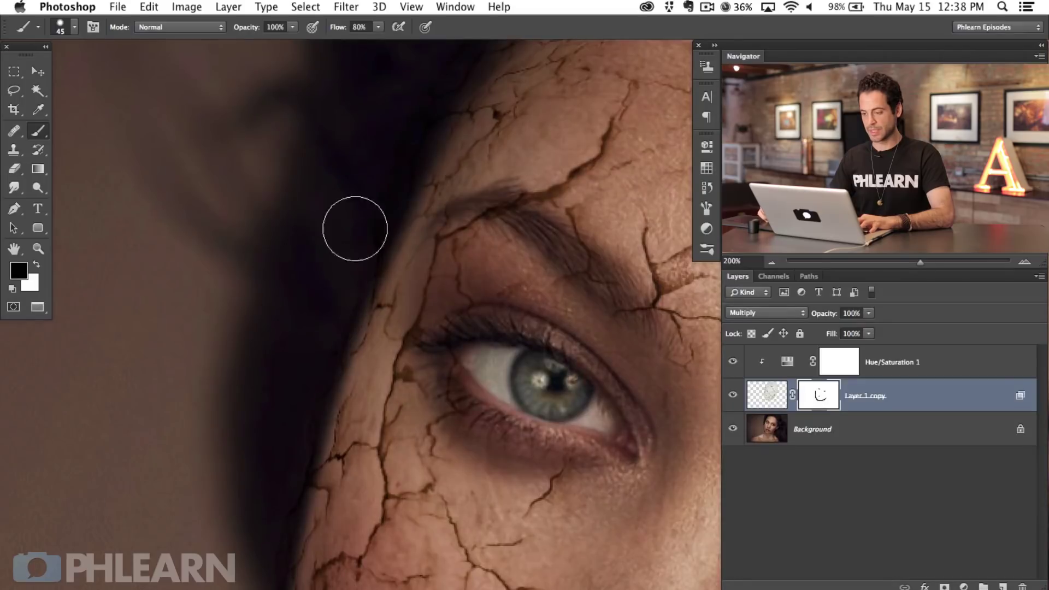
{"action": "left_click_drag", "start_coordinate": [352, 228], "coordinate": [317, 293]}
{"action": "left_click_drag", "start_coordinate": [588, 251], "coordinate": [318, 240]}
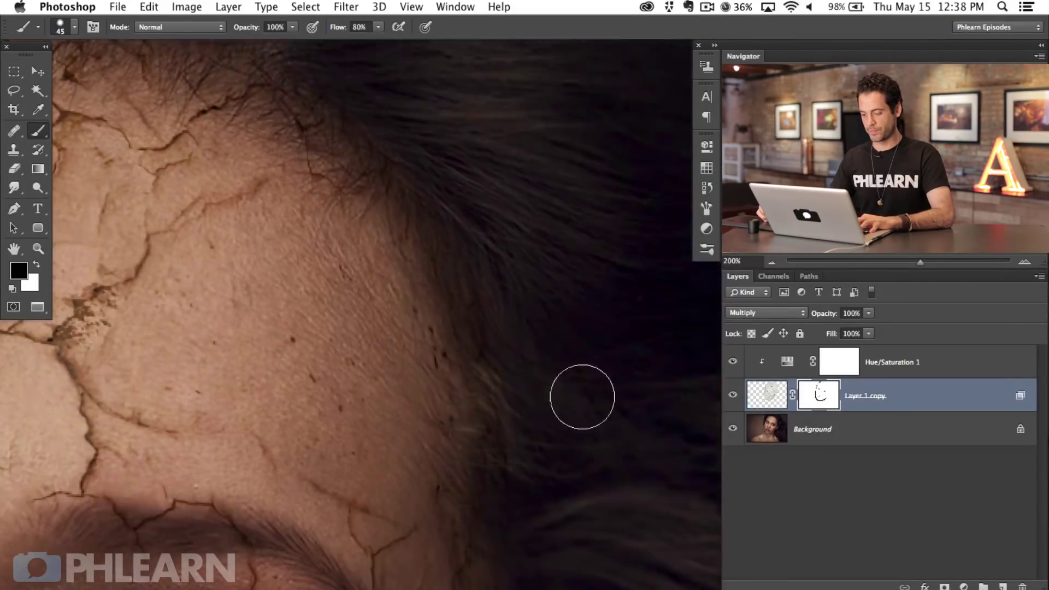
{"action": "left_click_drag", "start_coordinate": [538, 552], "coordinate": [539, 138]}
{"action": "left_click_drag", "start_coordinate": [429, 547], "coordinate": [611, 300]}
{"action": "key", "text": "super+minus"}
{"action": "left_click_drag", "start_coordinate": [254, 496], "coordinate": [271, 543]}
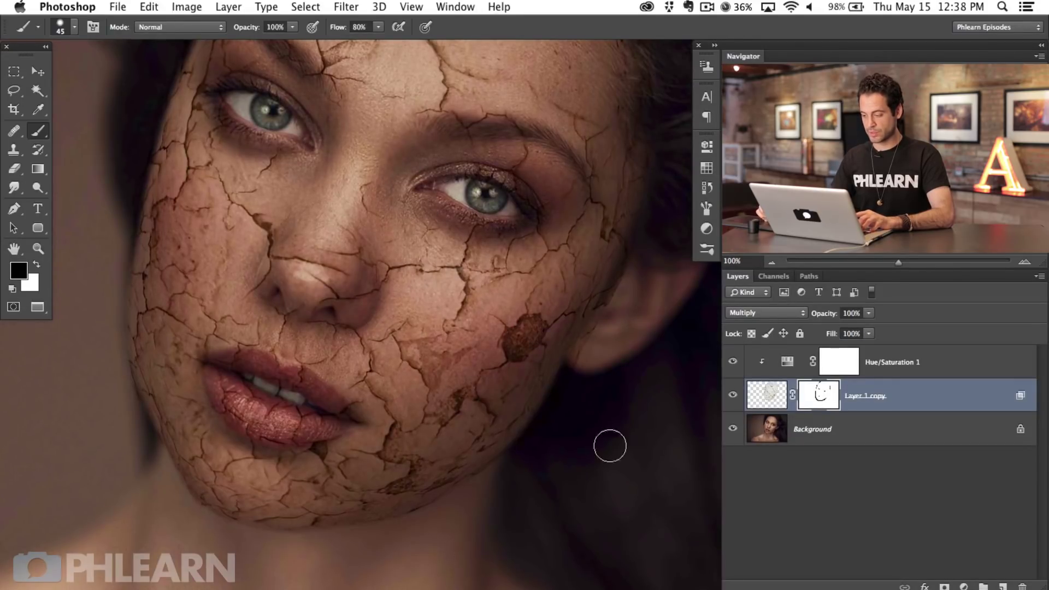
Toggle Layer 1 copy's visibility at 100% and 66.67% zoom to compare the face with and without the cracked texture
{"action": "left_click", "coordinate": [735, 397]}
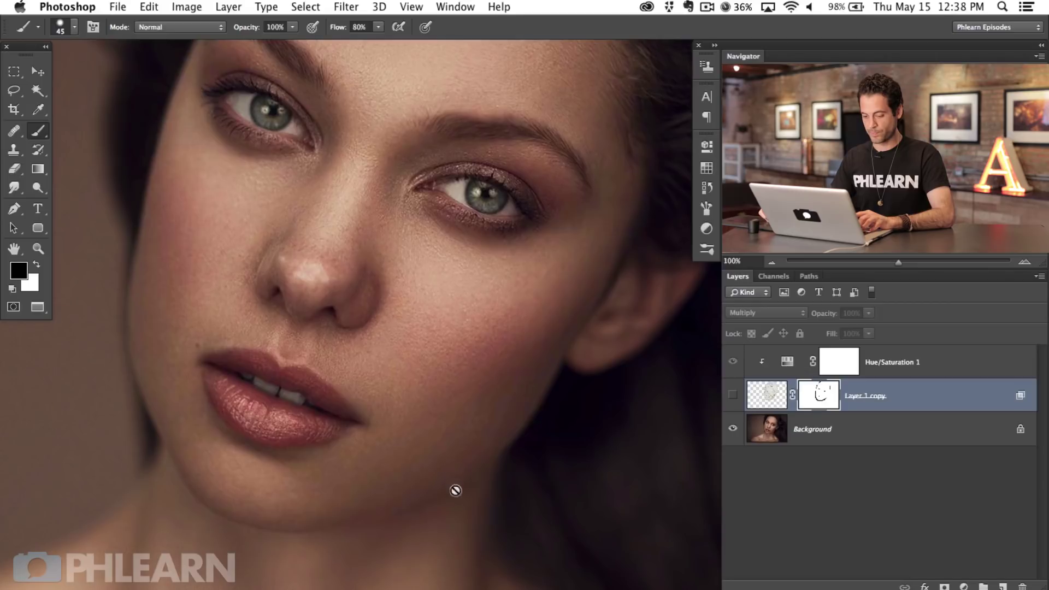
{"action": "left_click", "coordinate": [733, 396]}
{"action": "scroll", "coordinate": [459, 452], "scroll_direction": "up", "scroll_amount": 5}
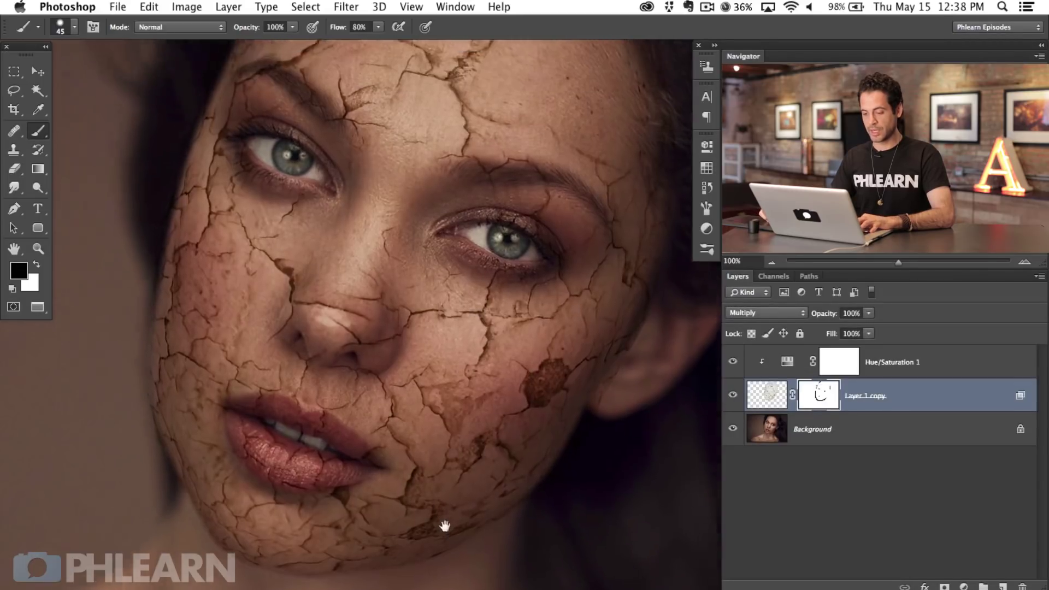
{"action": "key", "text": "super+minus"}
{"action": "left_click_drag", "start_coordinate": [470, 476], "coordinate": [453, 468]}
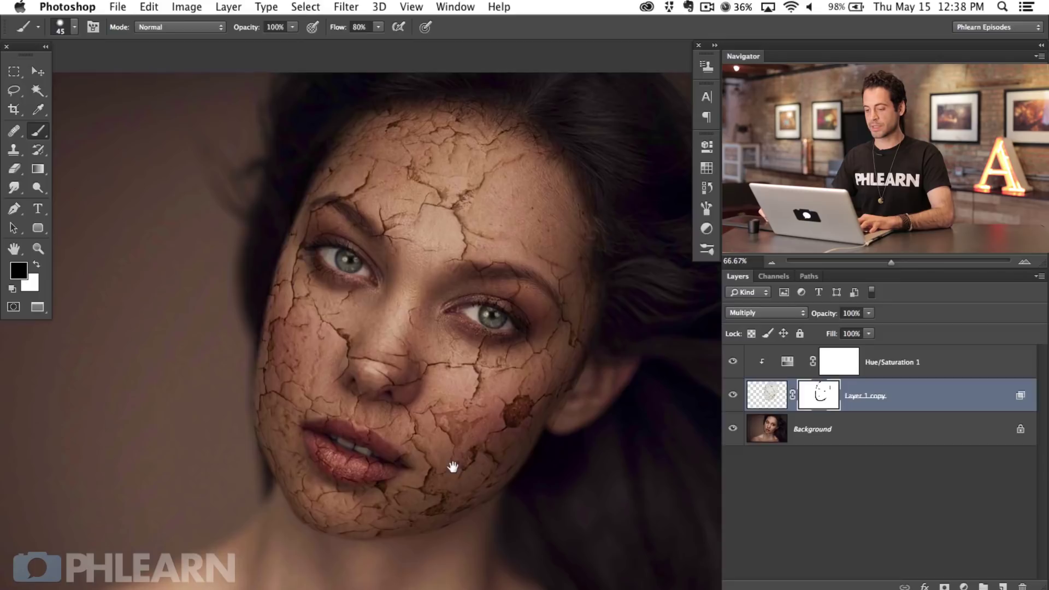
{"action": "left_click", "coordinate": [734, 395]}
{"action": "left_click", "coordinate": [734, 394]}
{"action": "left_click", "coordinate": [734, 394]}
{"action": "left_click", "coordinate": [734, 395]}
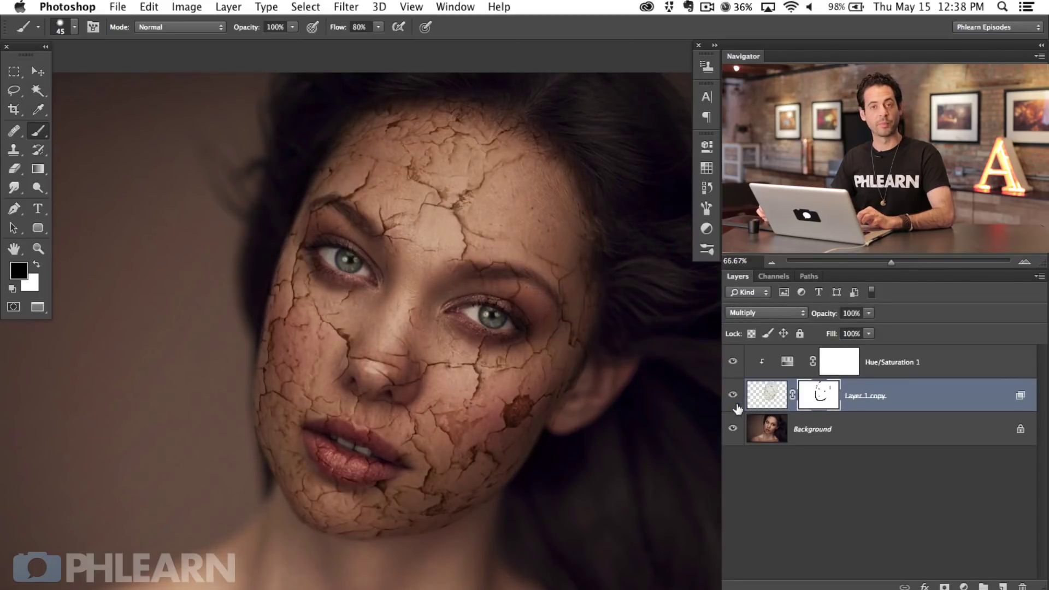